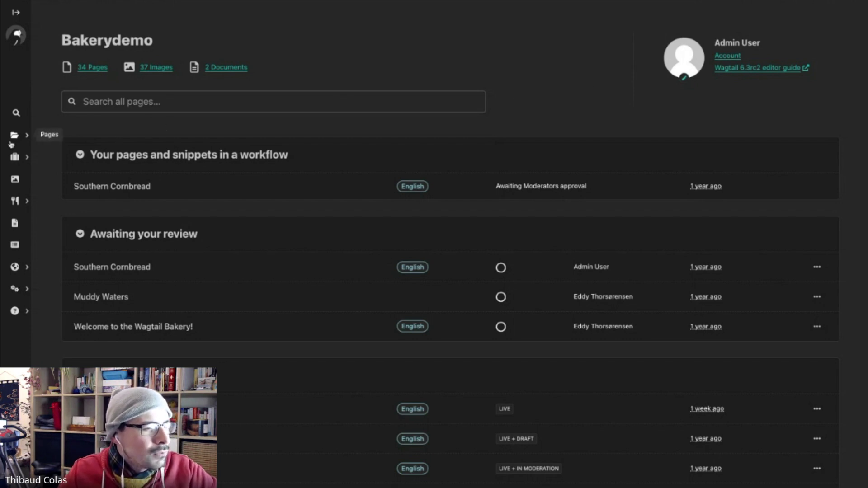
Expand and collapse the Pages explorer twice in the Bakerydemo admin sidebar
click(11, 143)
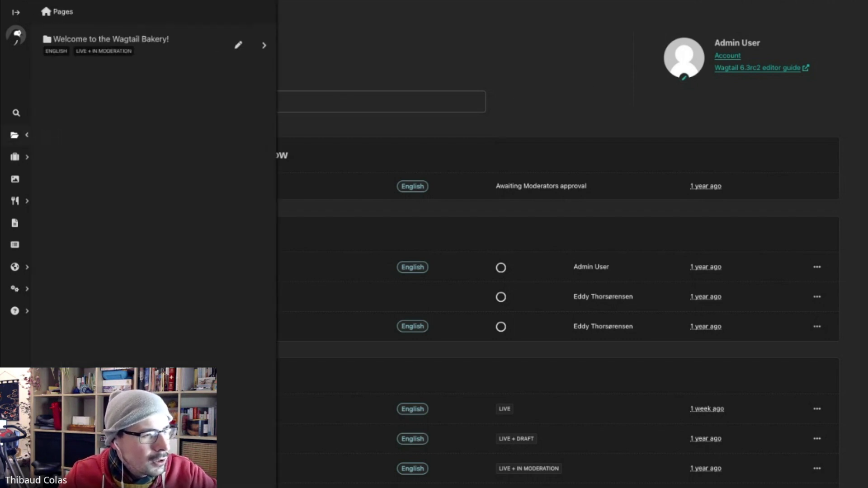
click(14, 135)
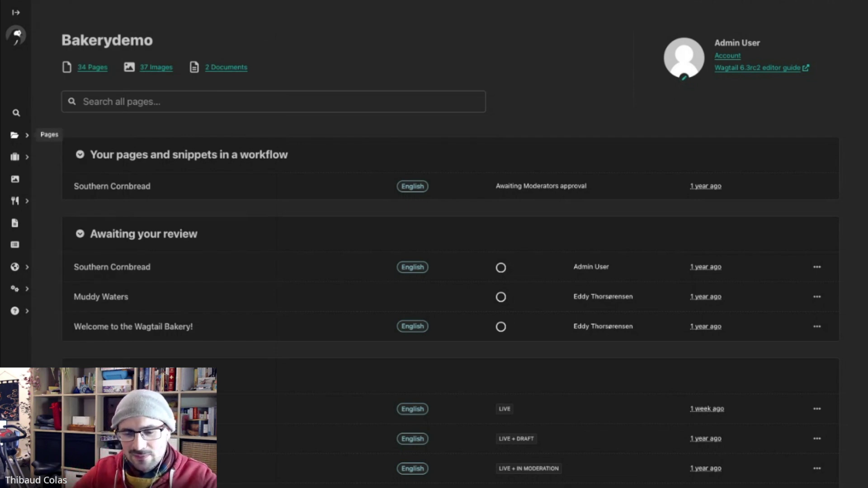
click(13, 135)
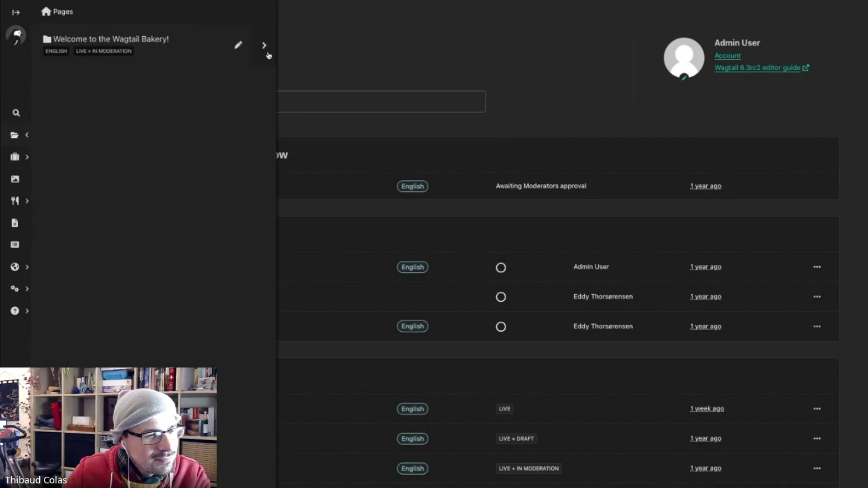
click(336, 65)
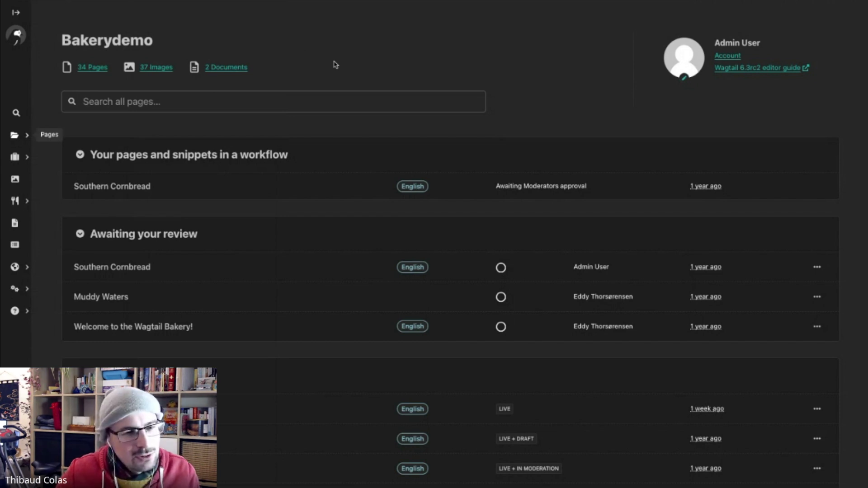
Open the browser developer tools on the Bakerydemo dashboard and bring up the Performance profiler
key(super+alt+i)
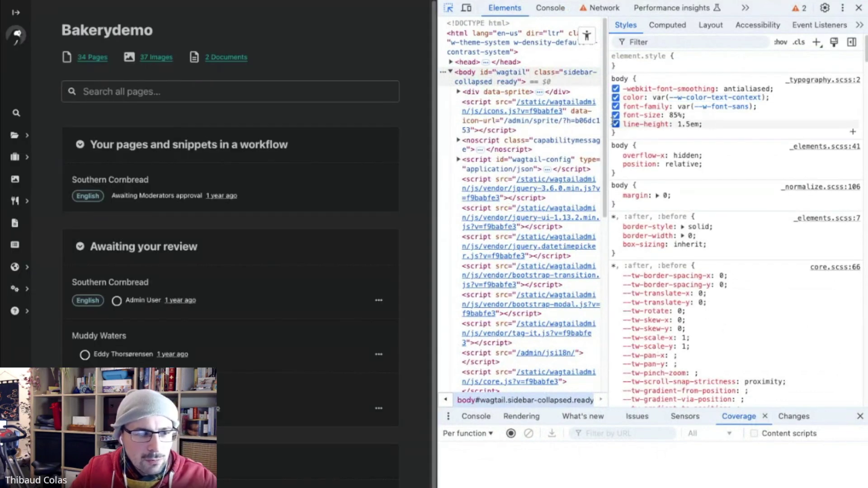
drag(609, 120, 745, 120)
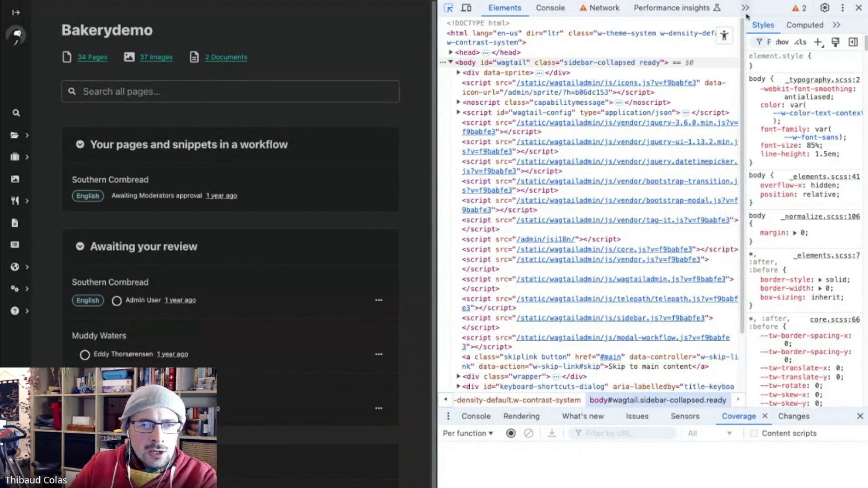
click(758, 84)
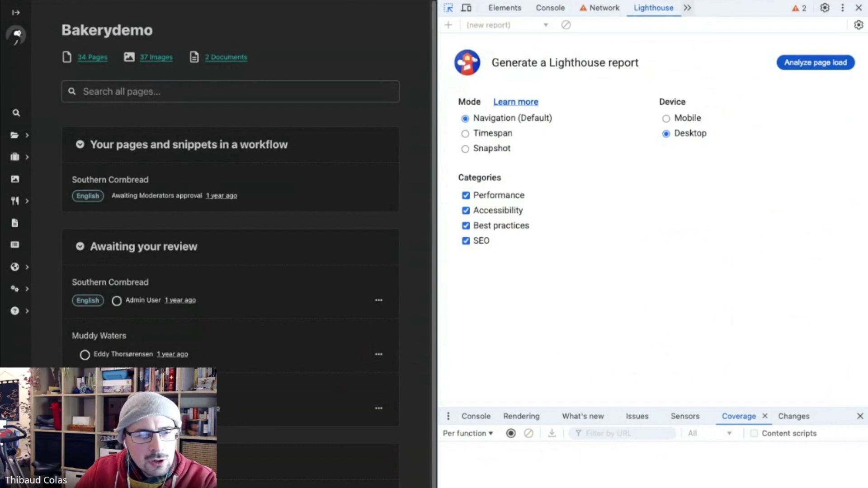
click(687, 7)
click(698, 79)
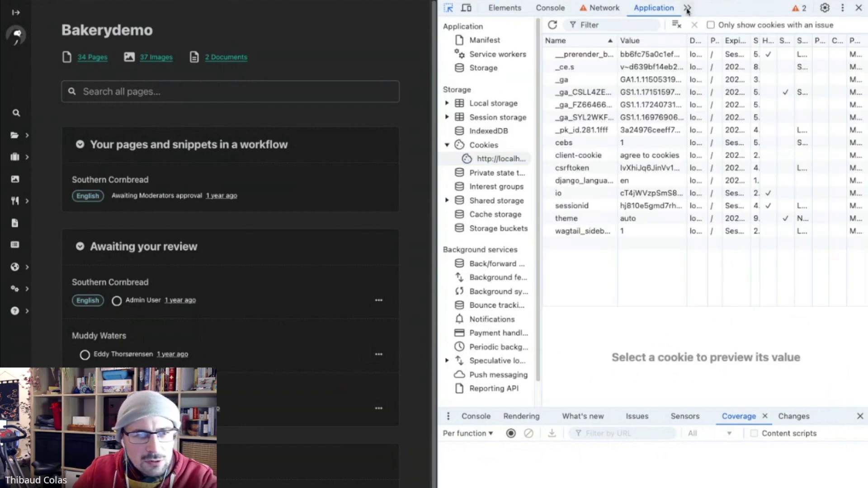
click(687, 8)
click(705, 44)
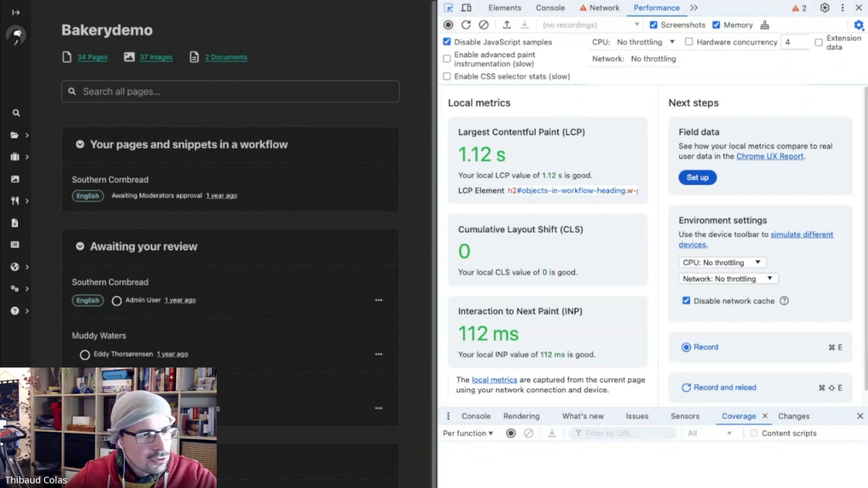
Record a performance profile of the admin dashboard, stop the profiling and hide the Coverage drawer
click(448, 24)
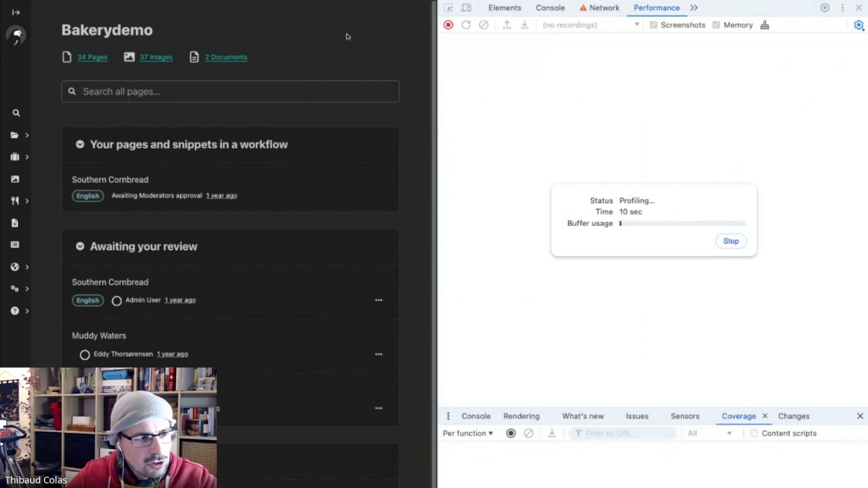
click(727, 240)
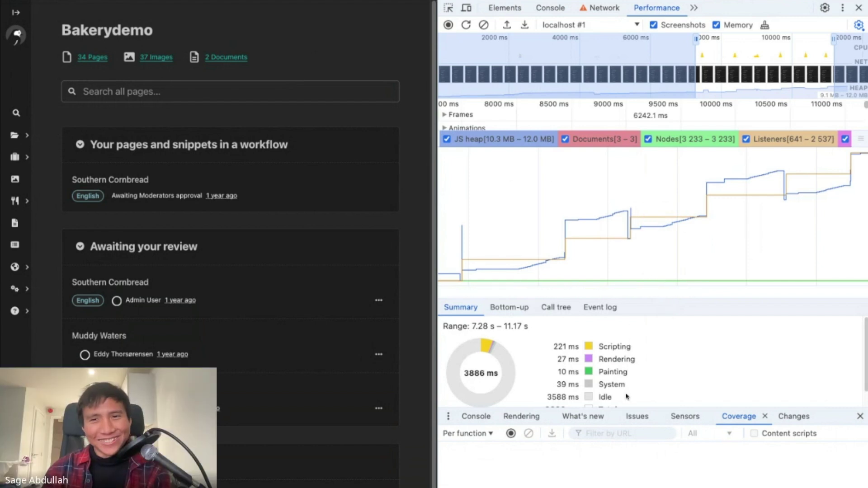
click(858, 417)
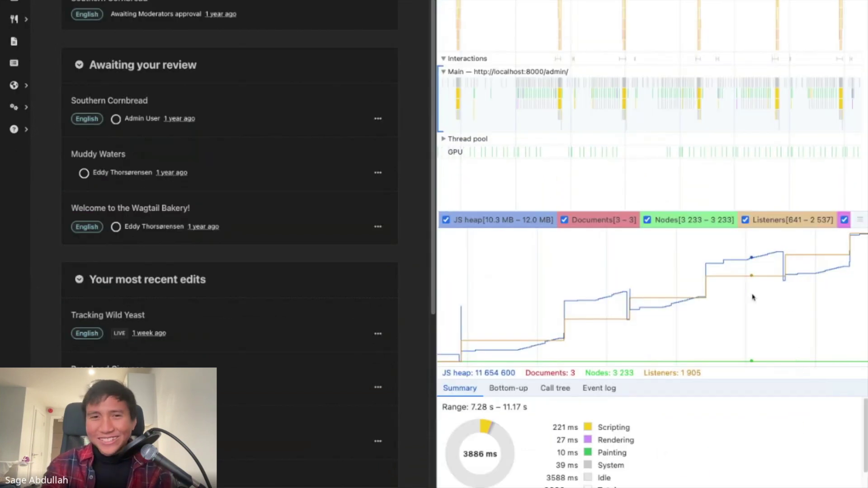
Show the Performance monitor beneath the recorded profile to track CPU usage, JS heap size, DOM nodes and JS event listeners
key(Escape)
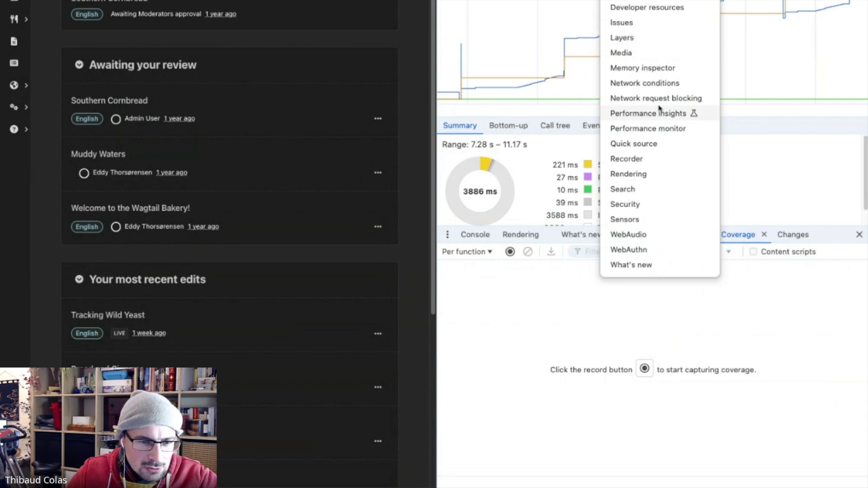
click(664, 129)
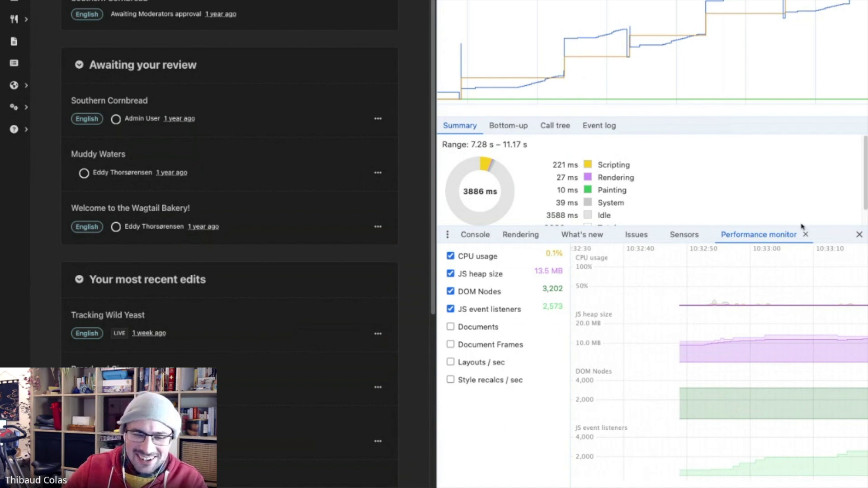
scroll(816, 224, up, 3)
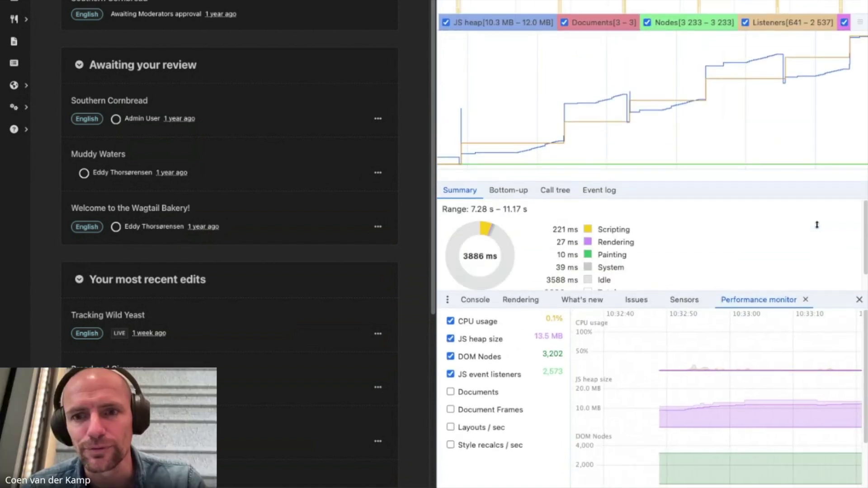
scroll(817, 225, down, 3)
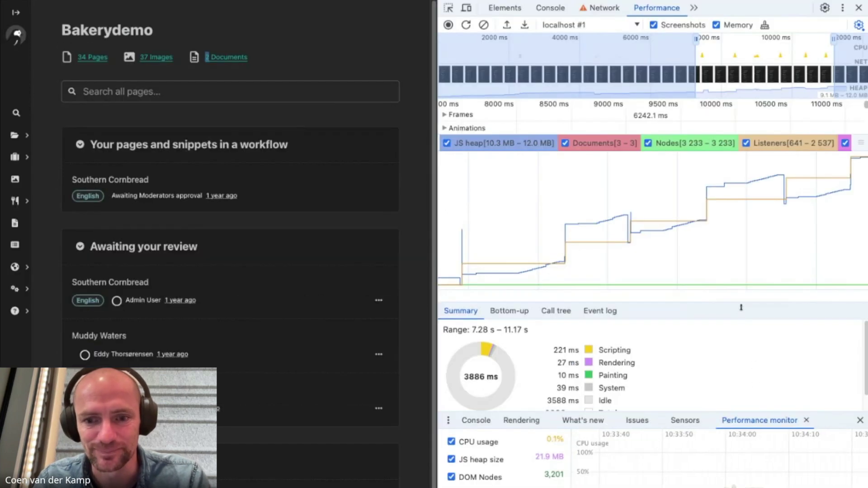
Enlarge the recorded profile and examine the recurring spikes across the Timings, Interactions and Main tracks
drag(821, 416, 821, 487)
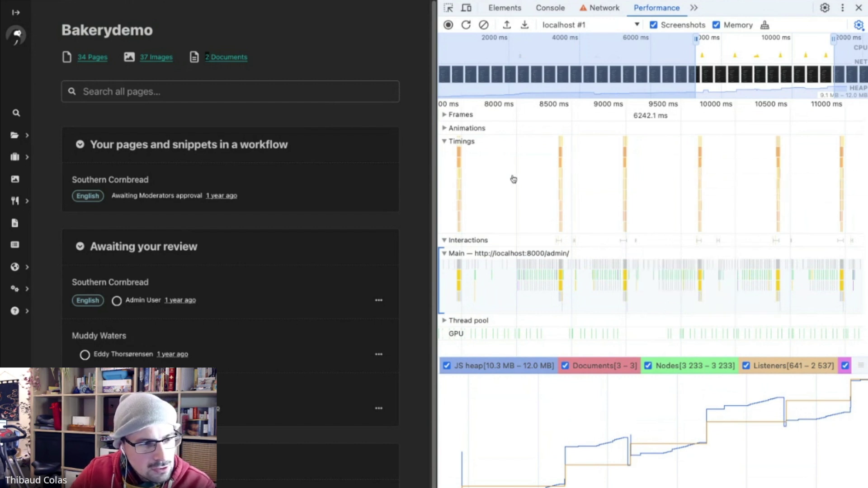
scroll(509, 177, right, 1)
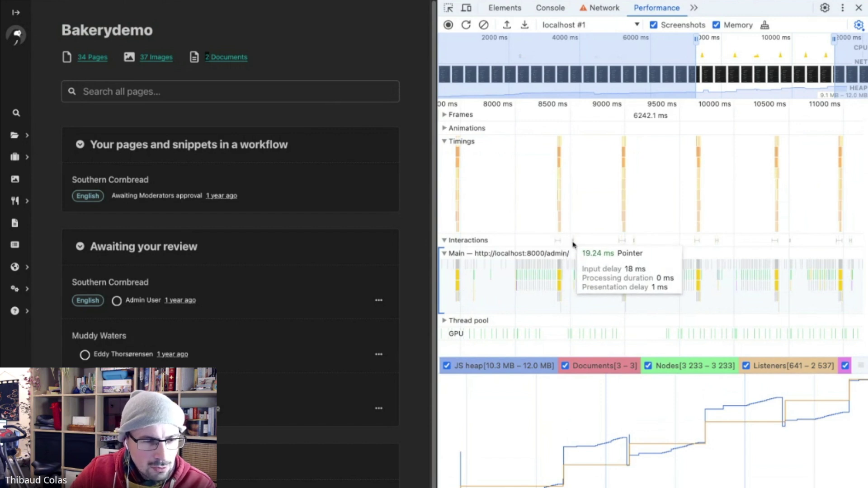
mouse_move(560, 247)
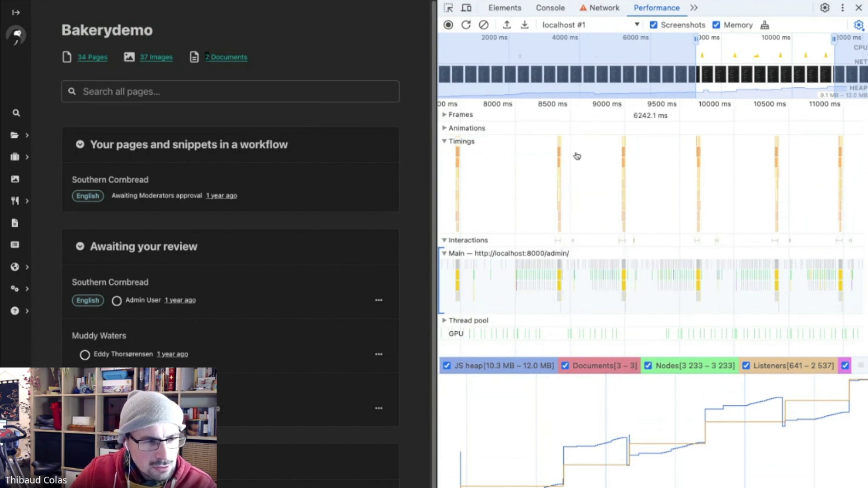
mouse_move(561, 168)
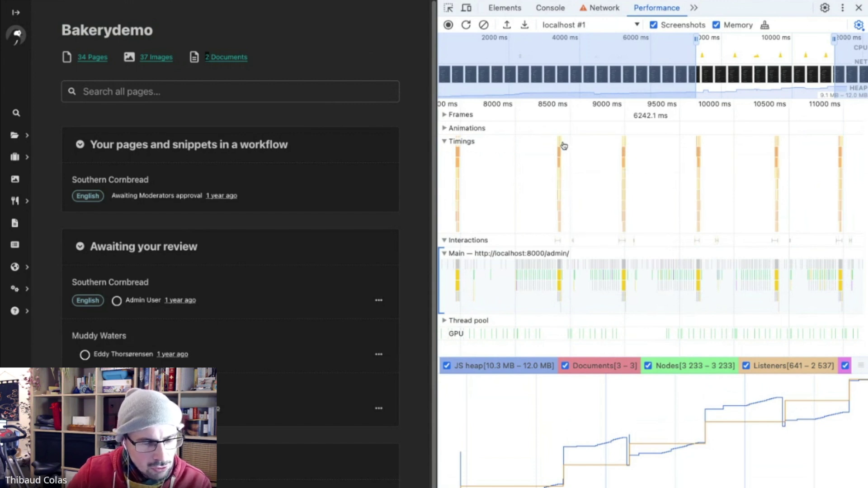
mouse_move(560, 145)
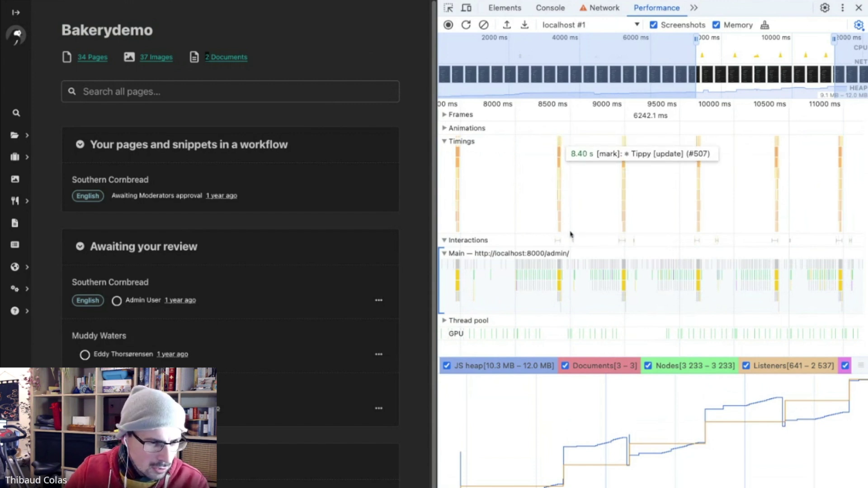
mouse_move(562, 280)
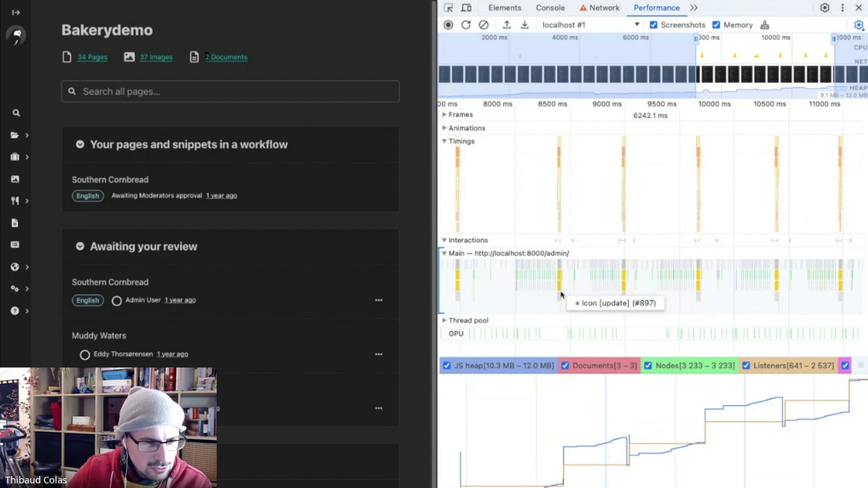
mouse_move(626, 280)
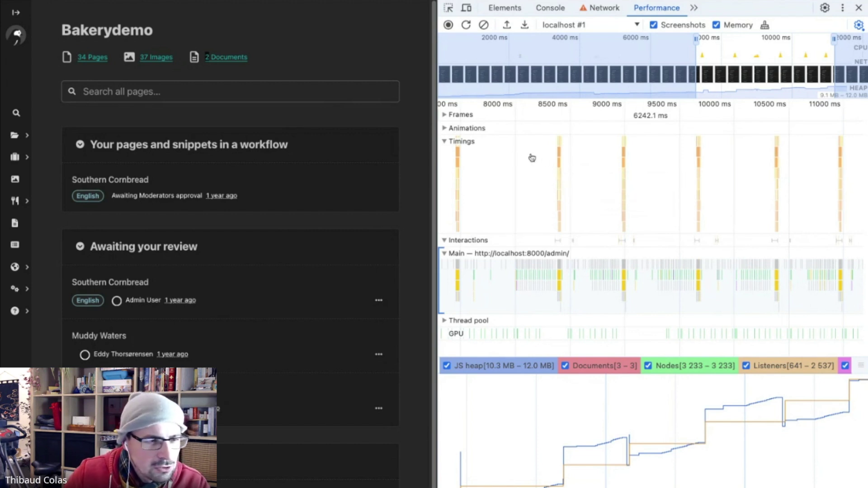
scroll(562, 183, up, 5)
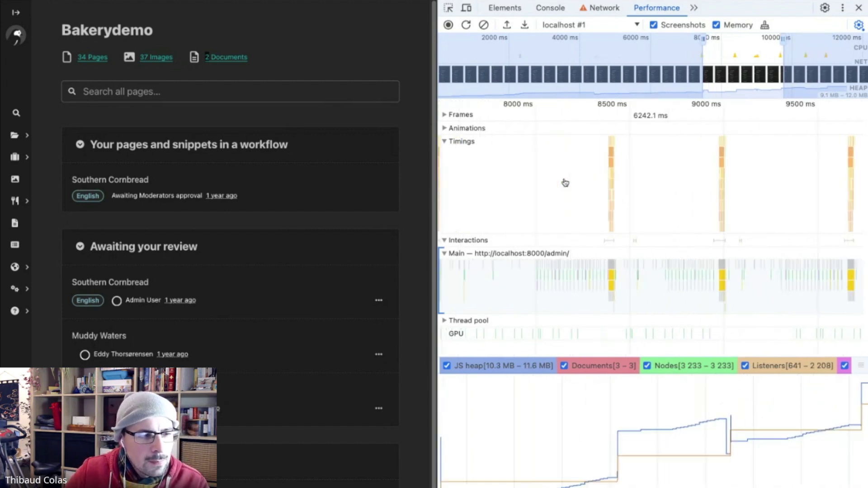
Expand and collapse the Pages, Bakery Misc and Bread Categories submenus to compare how they behave
click(15, 135)
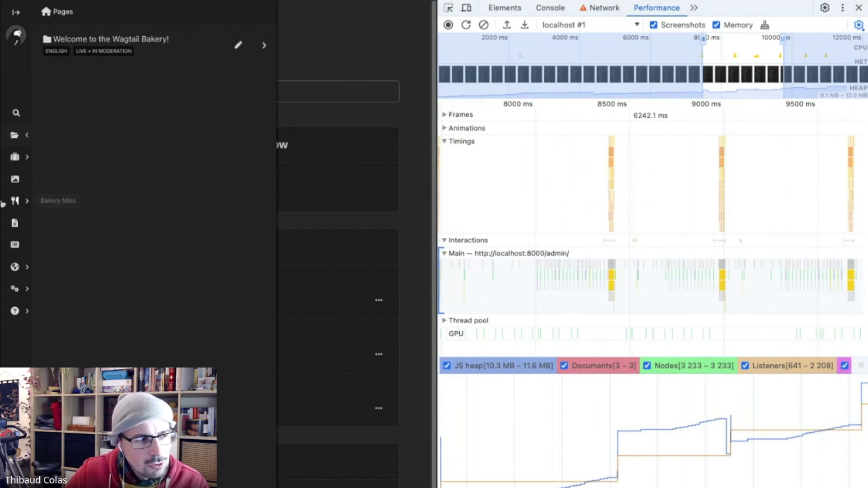
click(18, 200)
click(352, 54)
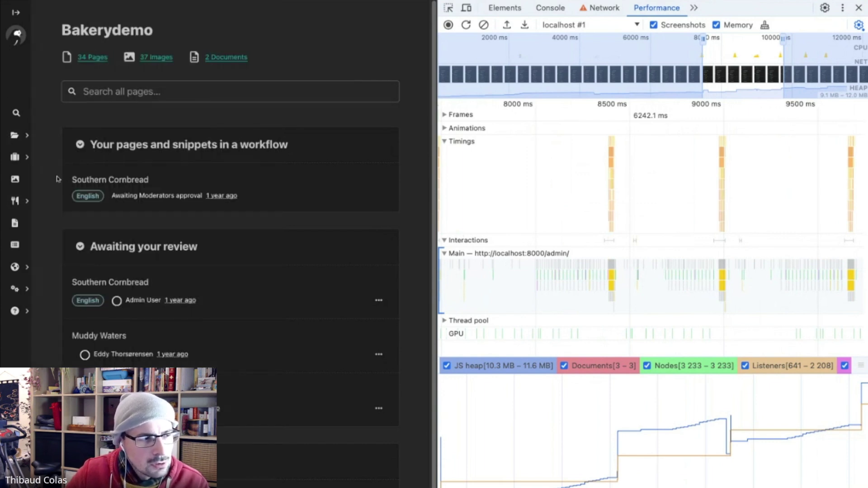
click(15, 157)
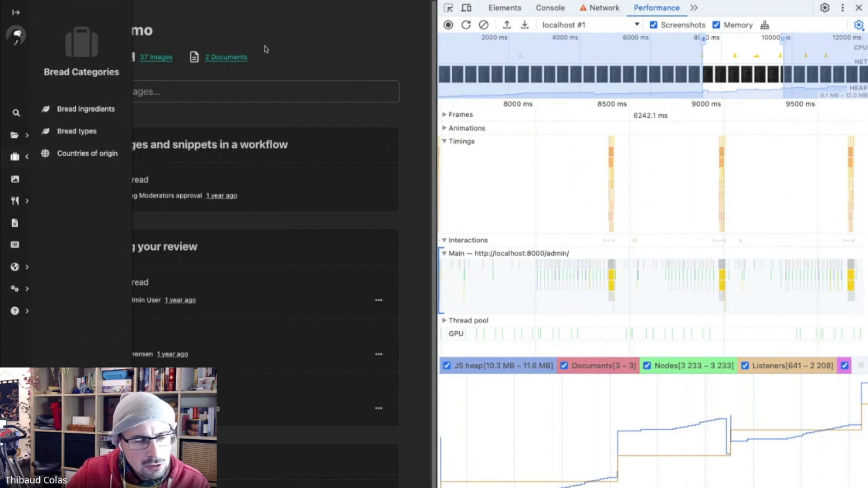
click(246, 55)
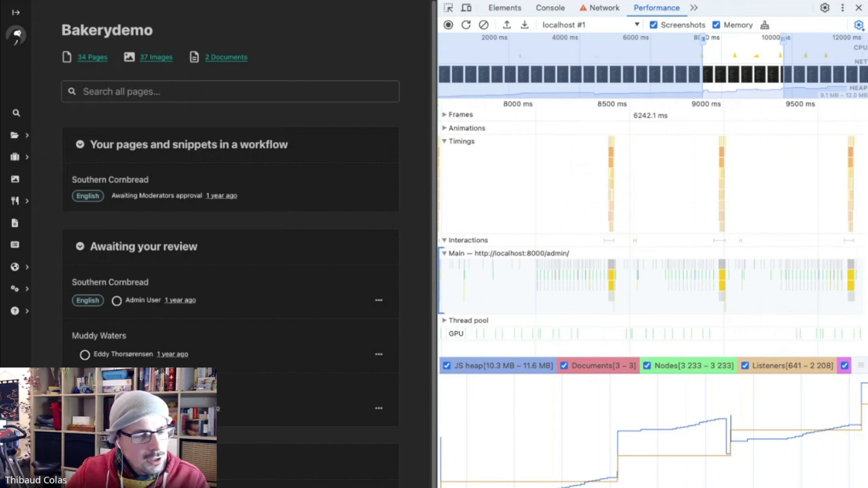
Clear the existing performance profile and start a new recording
mouse_move(613, 170)
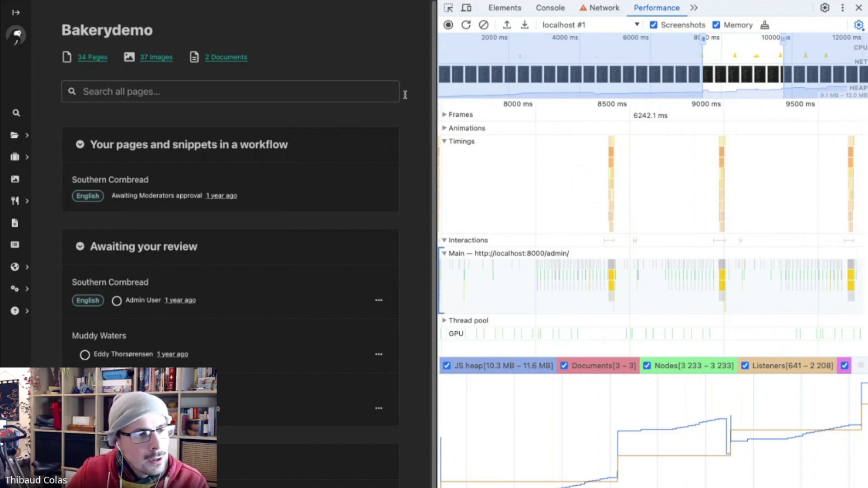
click(482, 25)
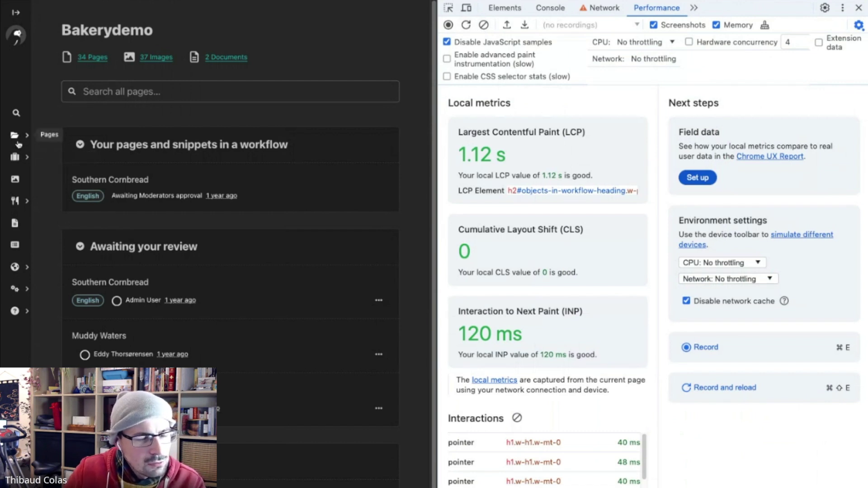
click(447, 25)
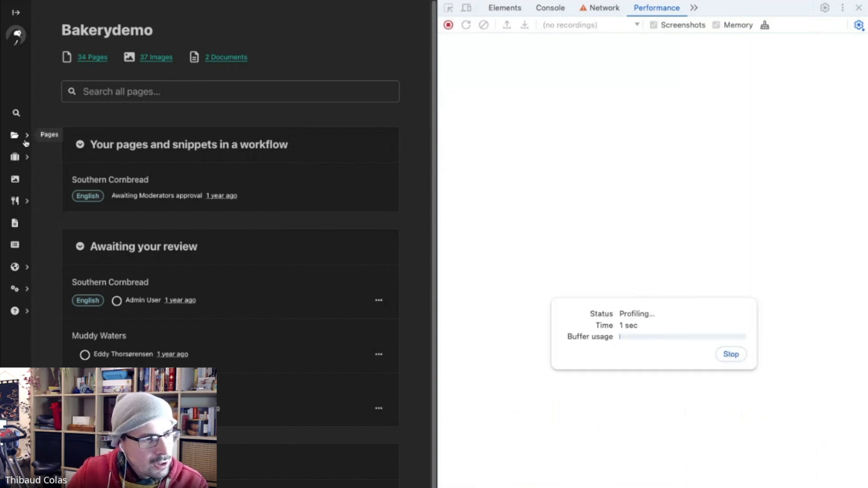
Browse from Pages into Welcome to the Wagtail Bakery!, visit Blog and Breads with a return after each, and stop the performance recording
click(15, 135)
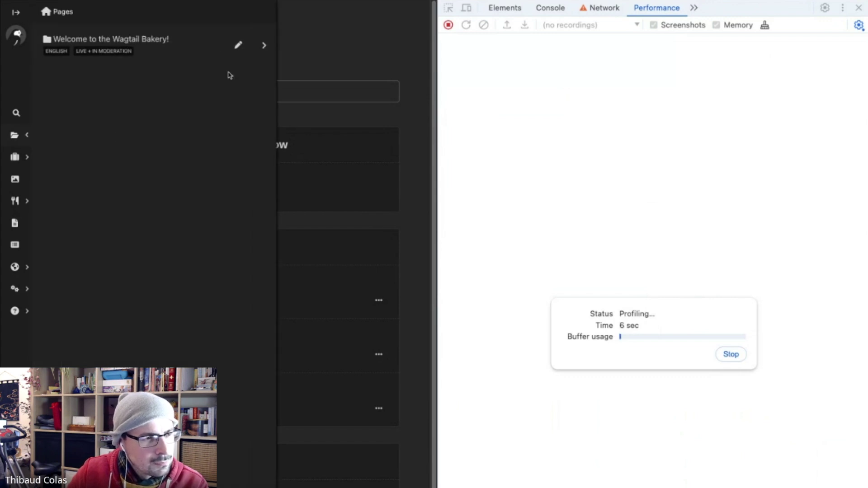
click(265, 47)
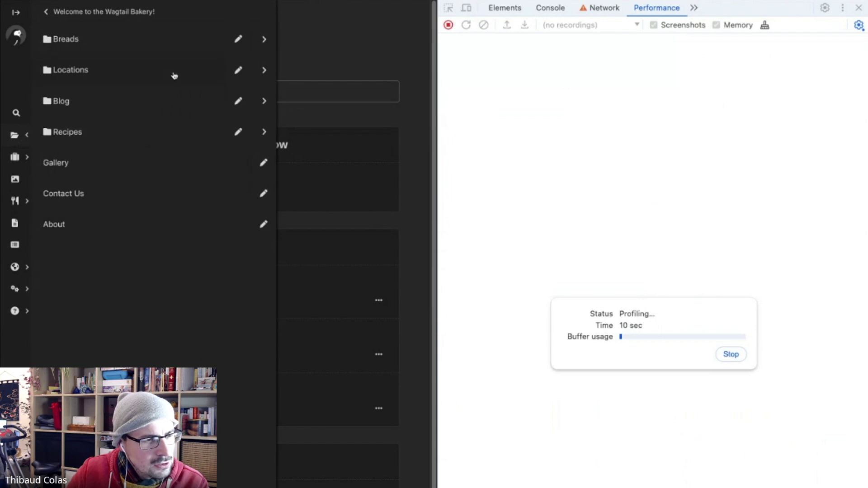
click(264, 102)
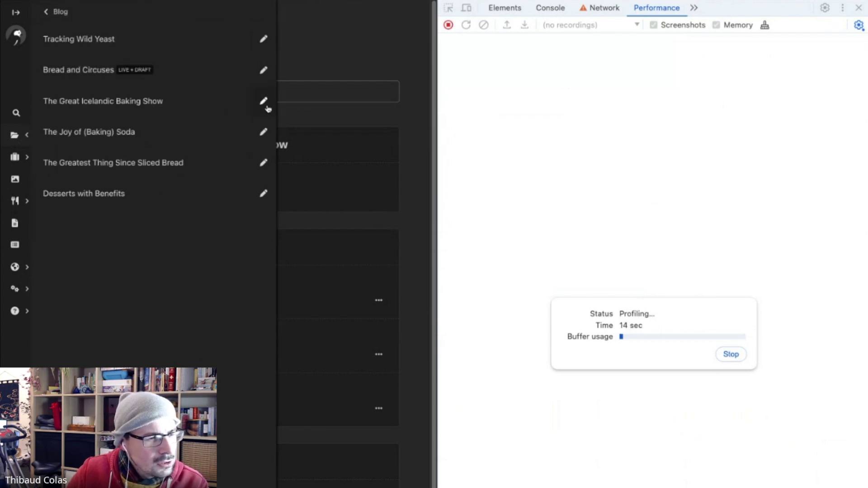
click(75, 17)
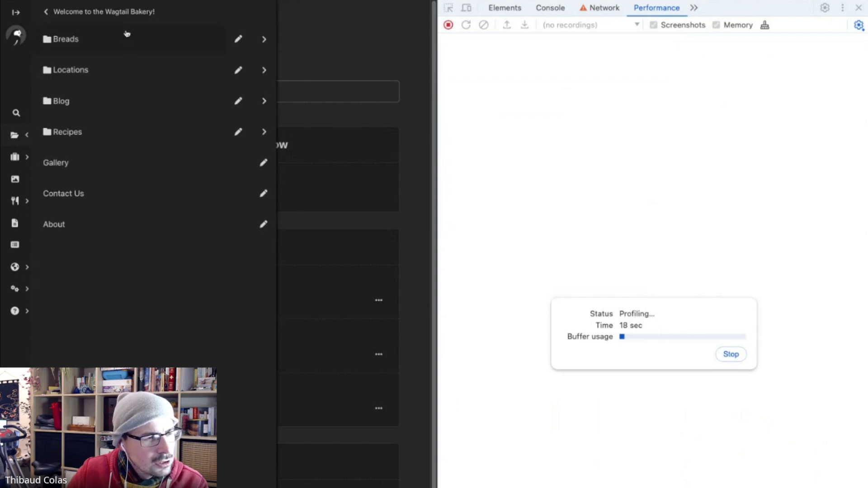
click(265, 39)
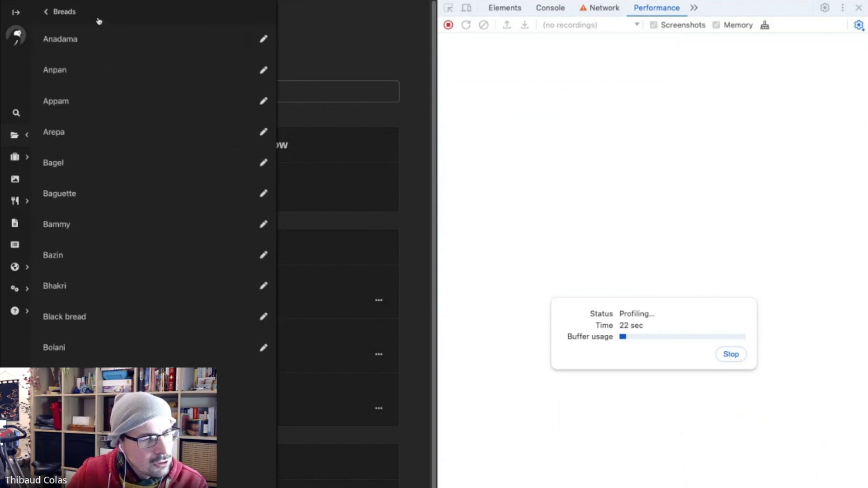
click(52, 15)
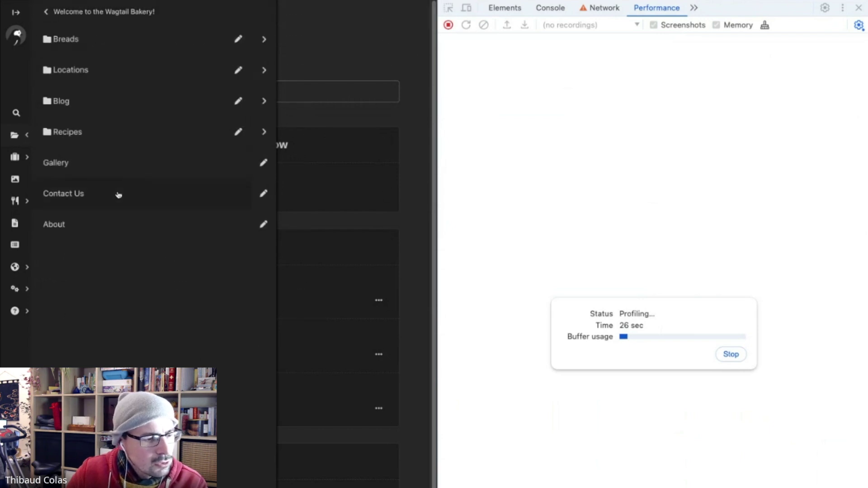
click(732, 355)
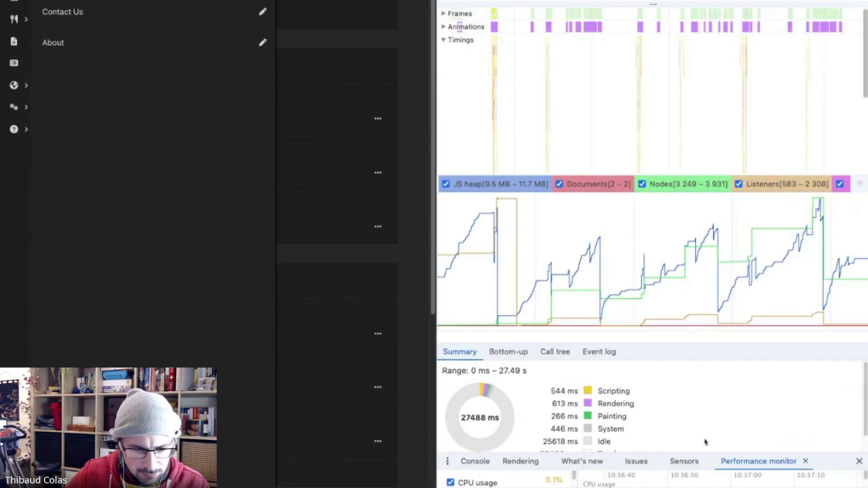
Resize the Performance monitor and memory chart to examine the recorded tracks alongside the JS heap, nodes and listeners curves
drag(708, 452, 708, 295)
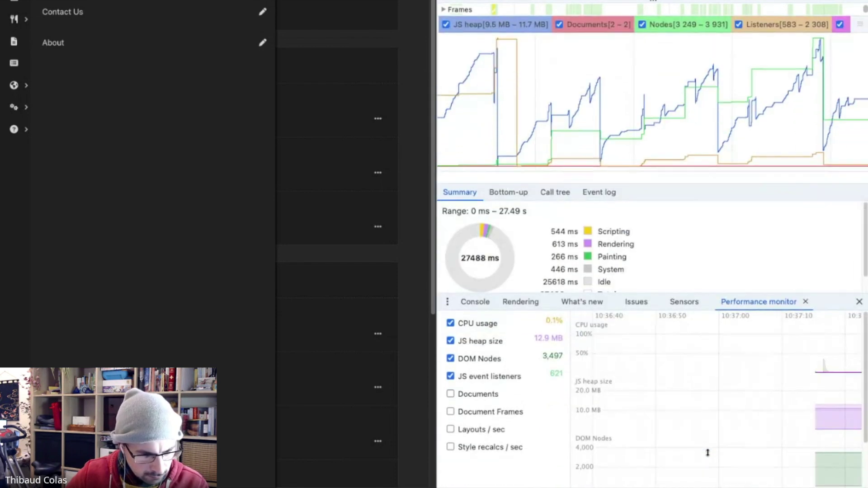
drag(708, 295, 707, 429)
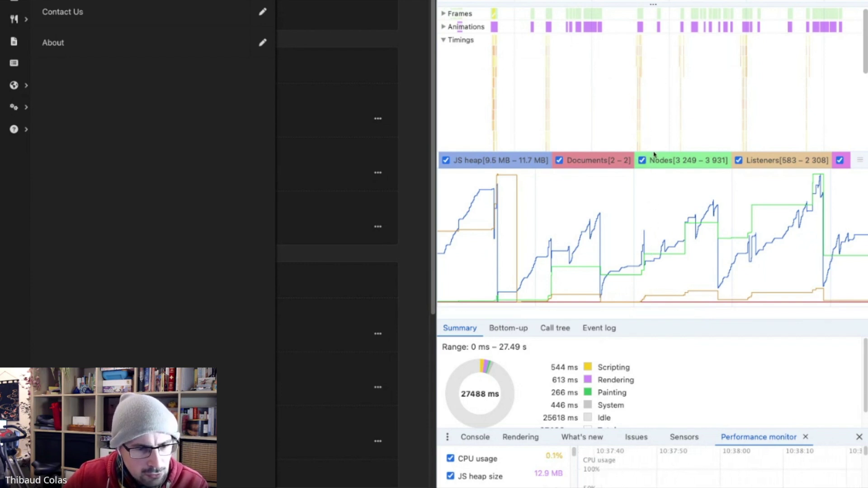
drag(861, 163, 861, 208)
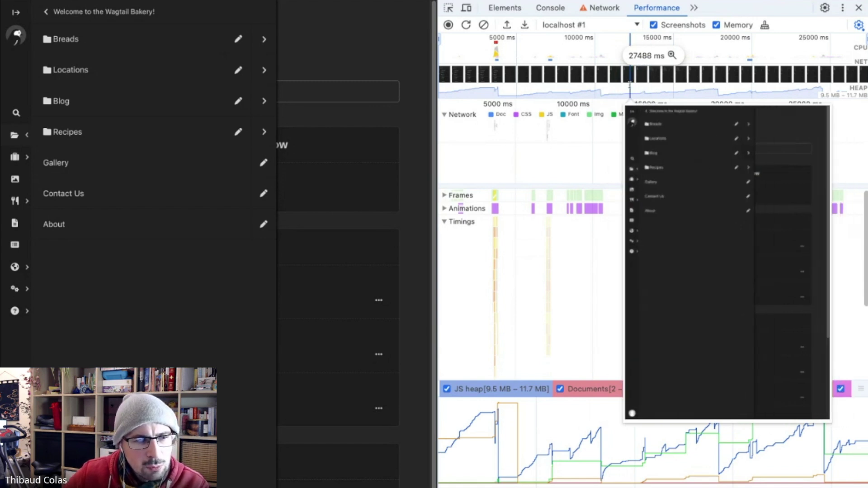
Limit the profile to about 3361 ms around the Blog submenu opening and inspect the timing breakdown of its page request
drag(630, 75, 677, 74)
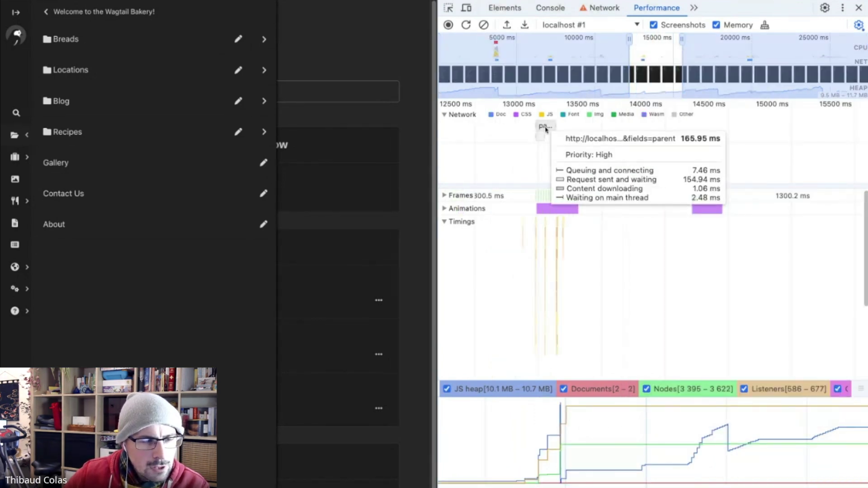
mouse_move(543, 138)
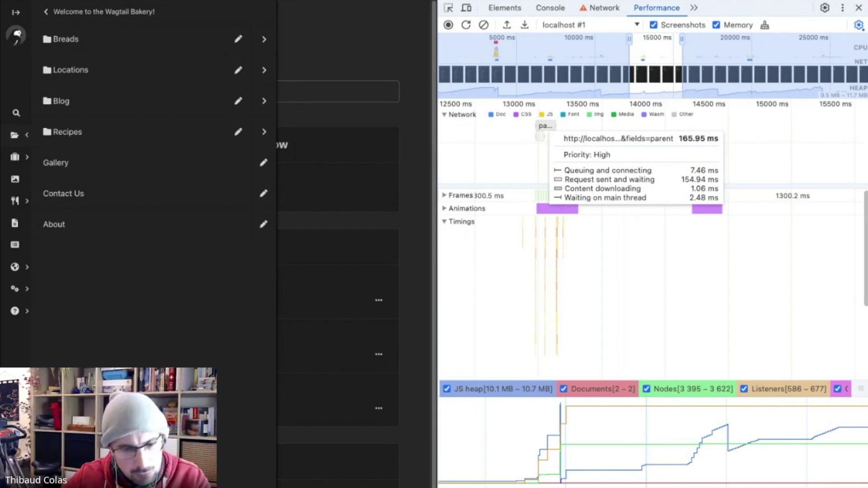
Open the other Wagtail demo's dashboard in a new tab, show developer tools and dismiss the Wagtail upgrade notice
key(super+t)
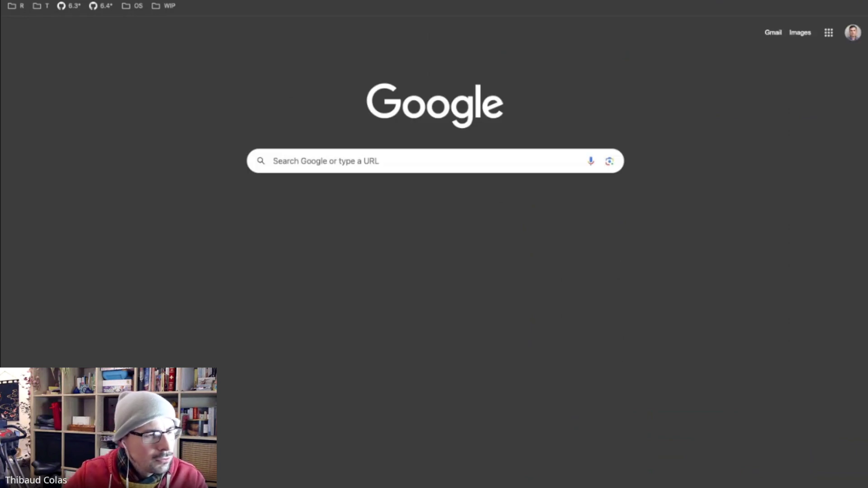
key(super+shift+b)
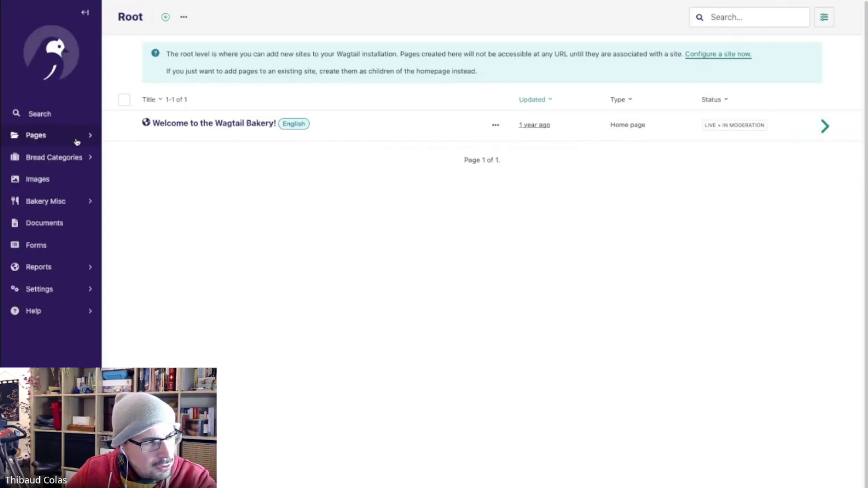
click(51, 52)
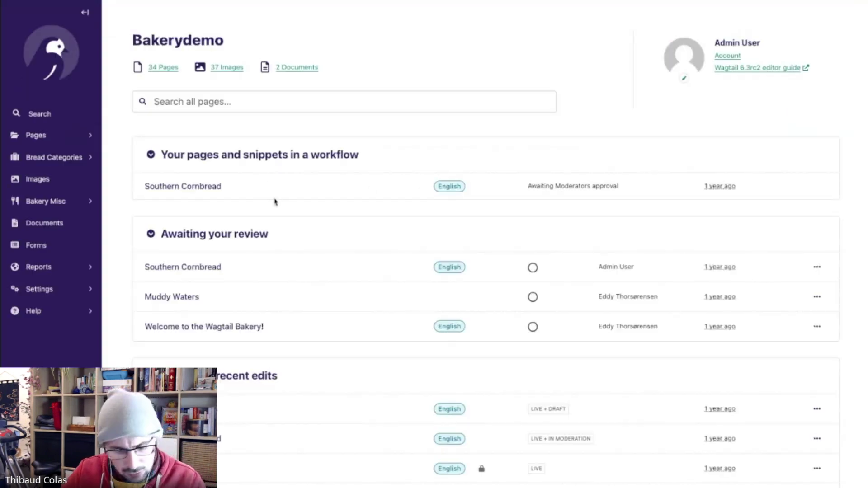
key(ctrl+shift+i)
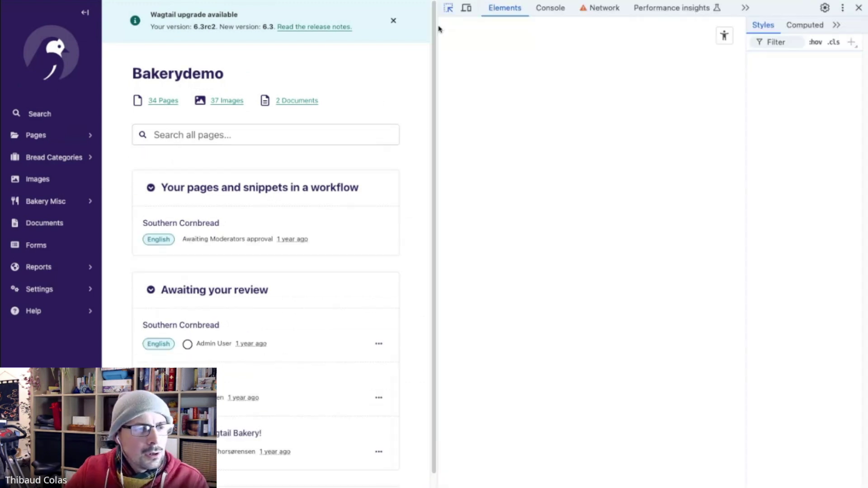
click(394, 21)
click(394, 21)
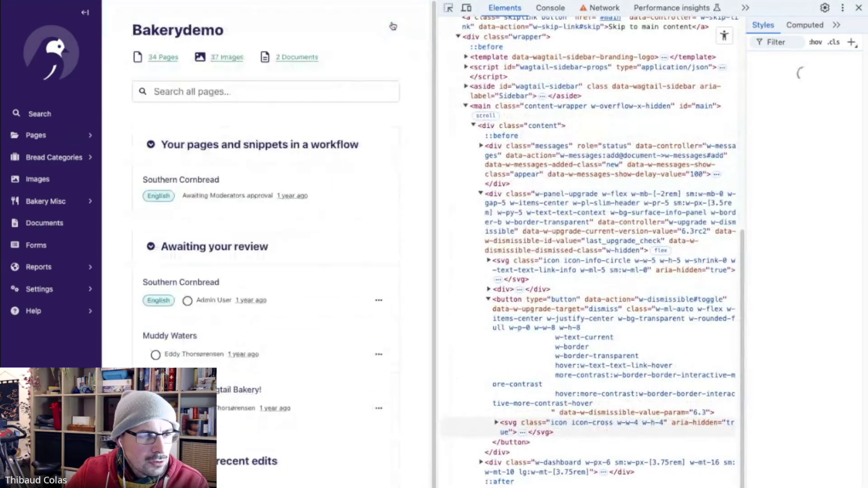
Clear the network log and capture the requests made by browsing Pages, Welcome to the Wagtail Bakery! and Blog
click(604, 8)
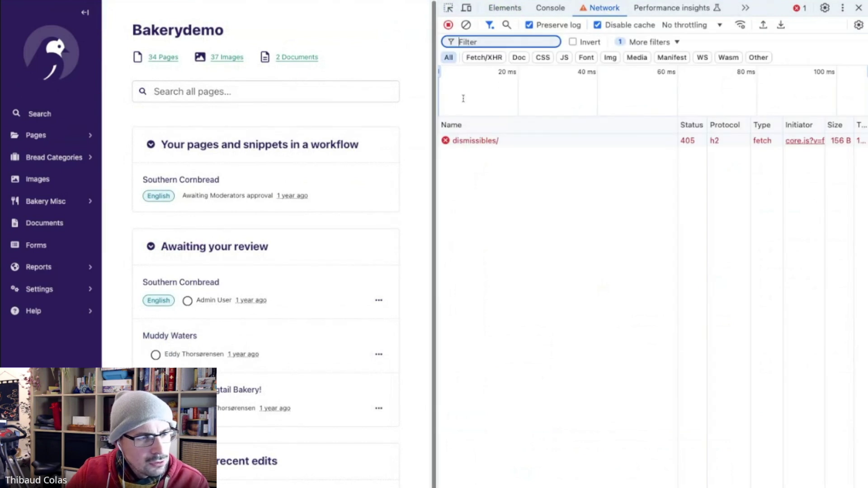
click(466, 25)
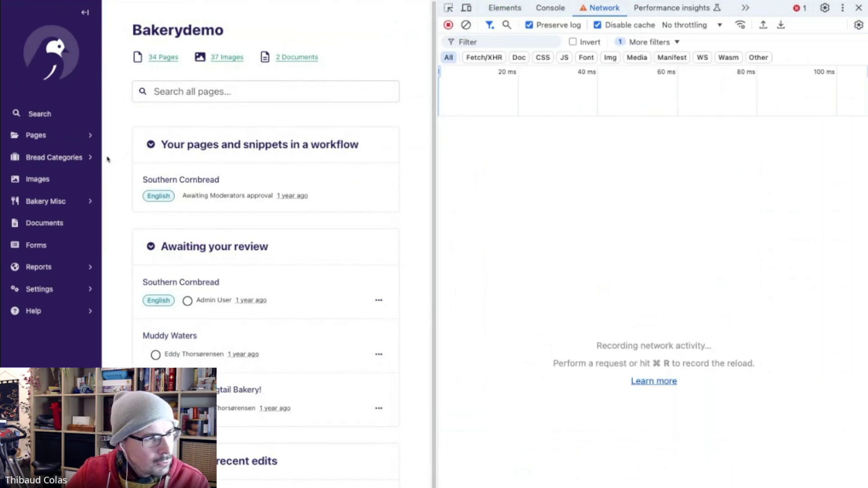
click(84, 138)
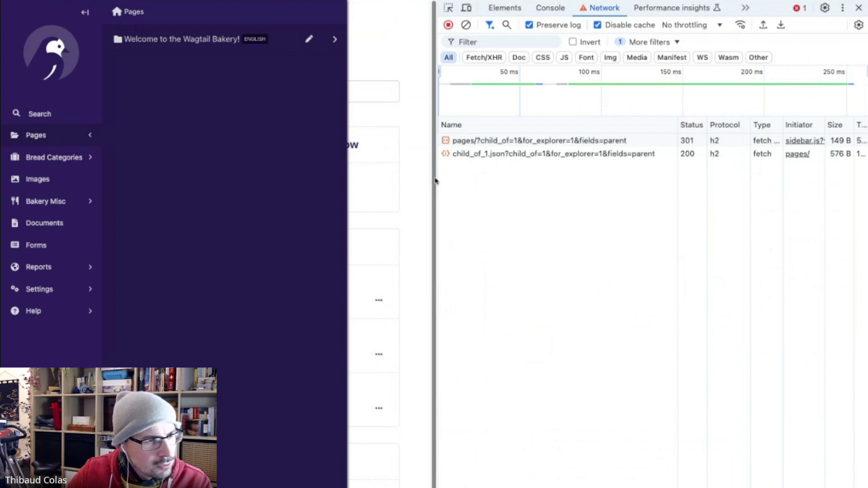
click(334, 39)
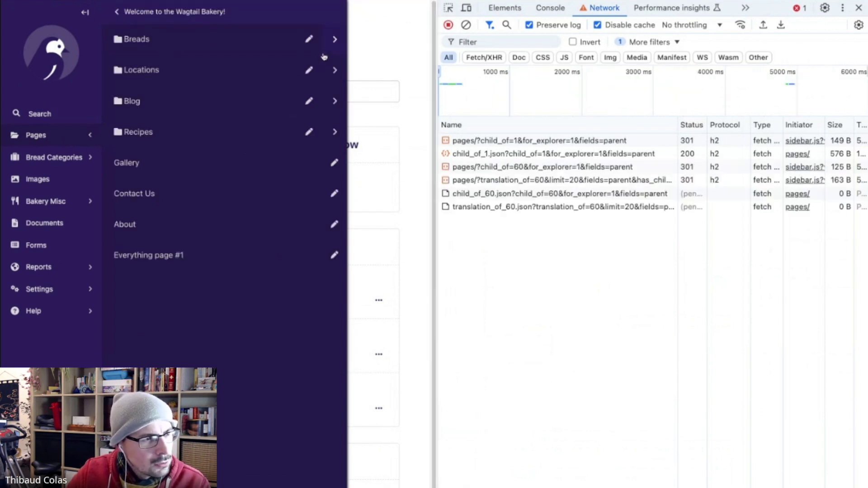
click(334, 101)
Widen the developer tools and inspect the details of the child_of_61.json request
click(508, 249)
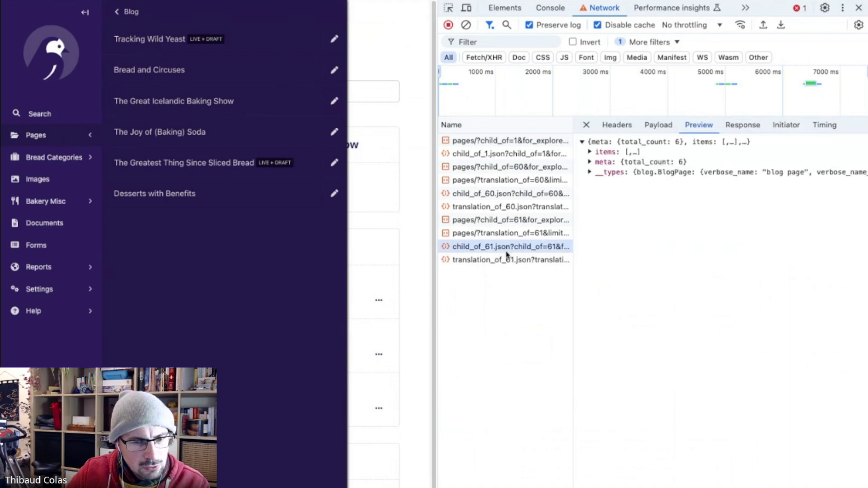
drag(439, 299, 311, 299)
click(706, 125)
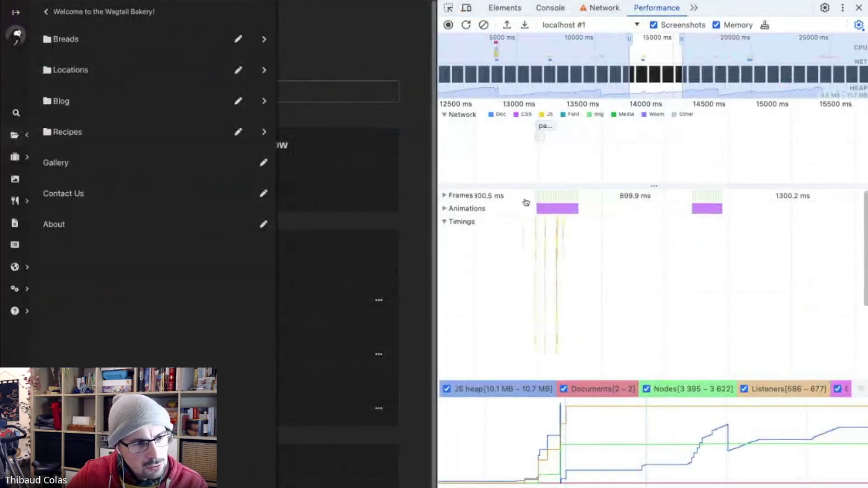
Return to the recorded profile and narrow its time range around the two pages/ requests near 13000 ms
mouse_move(544, 128)
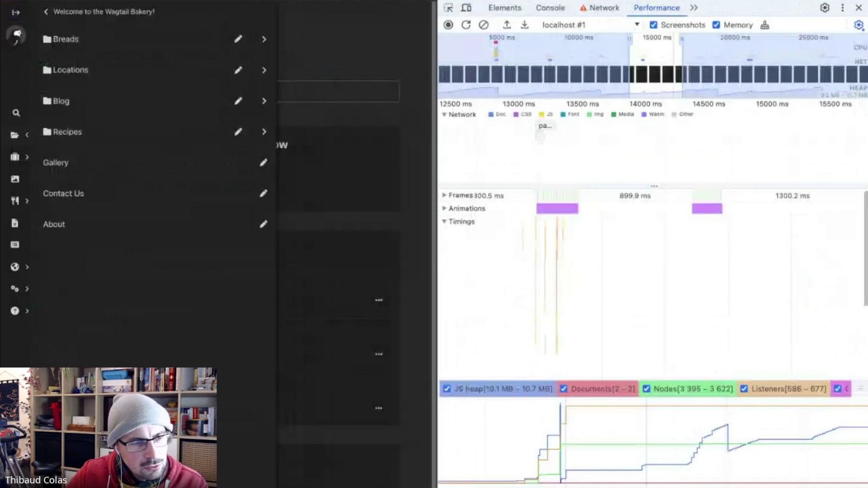
mouse_move(549, 128)
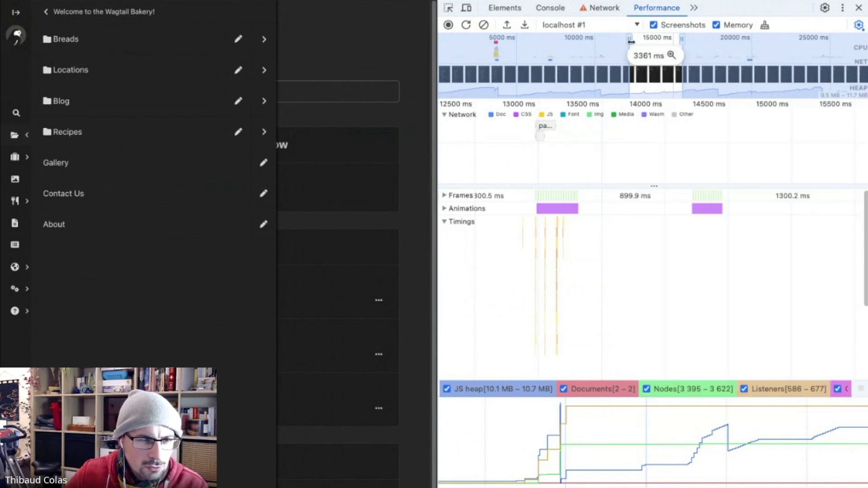
drag(630, 38, 638, 39)
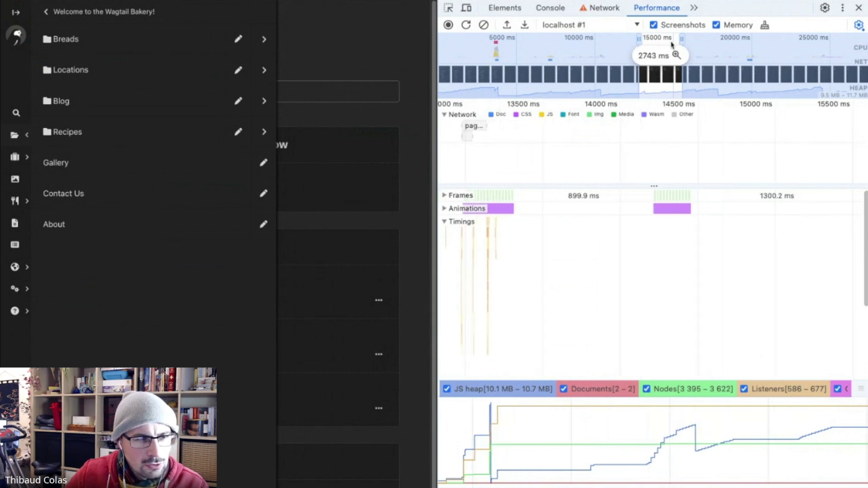
key(w)
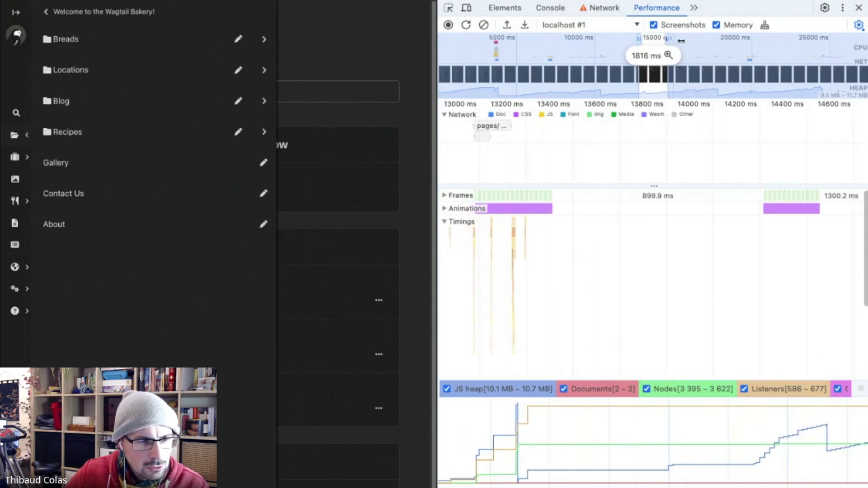
key(w)
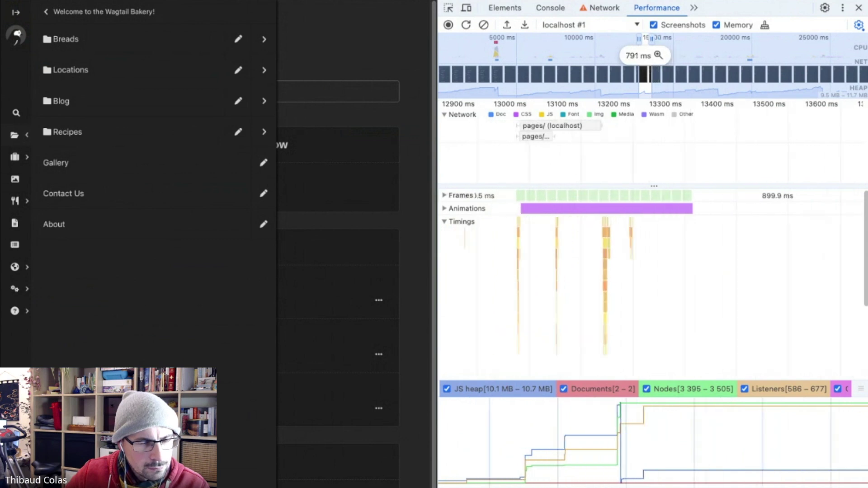
key(w)
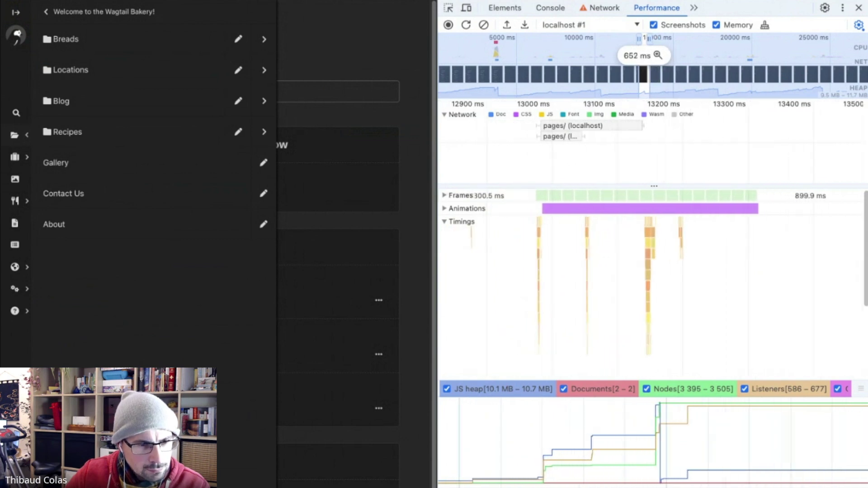
key(w)
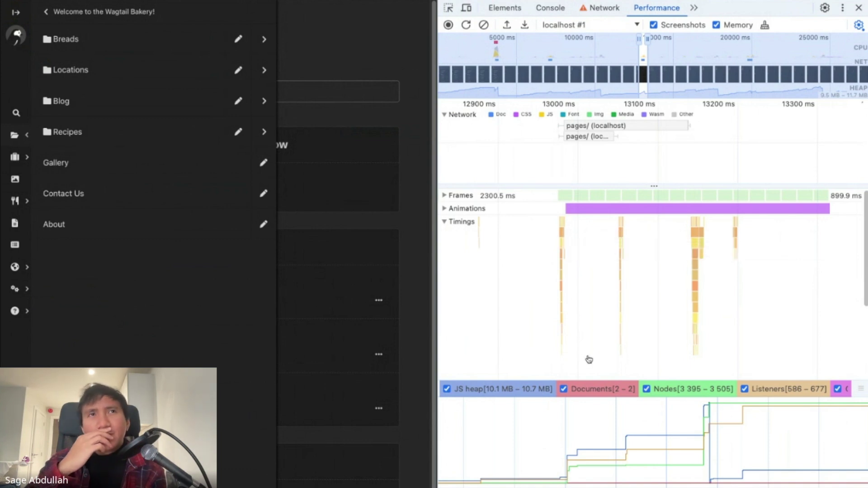
Examine the Main track beneath Timings and isolate the selected 532.80 ms range as a zoomed view of the profile
scroll(506, 291, down, 3)
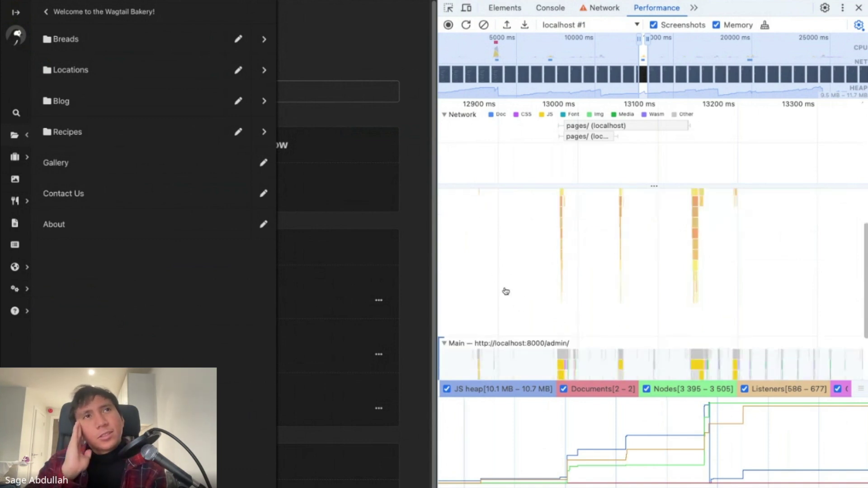
scroll(517, 281, down, 2)
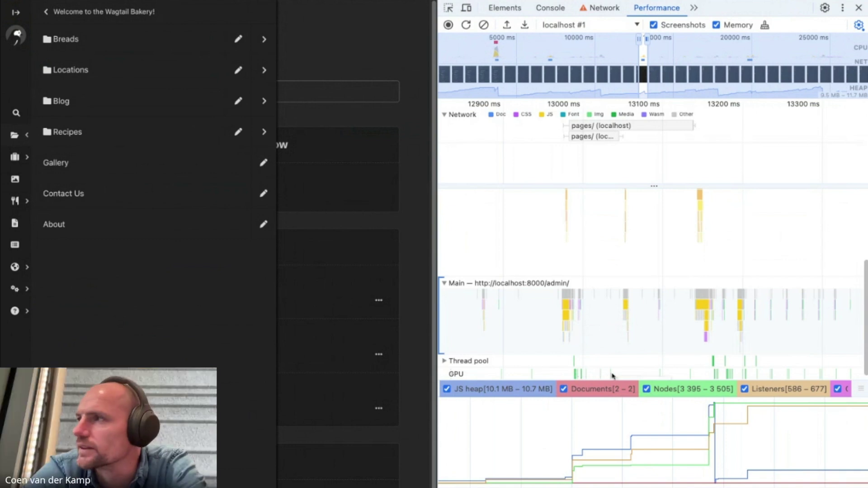
click(656, 55)
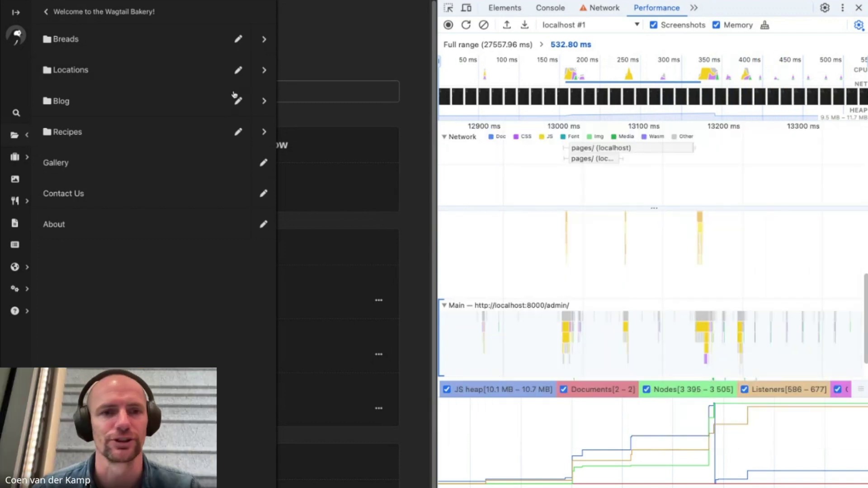
Close the page explorer and reopen it from Pages to check which level it starts at
click(332, 64)
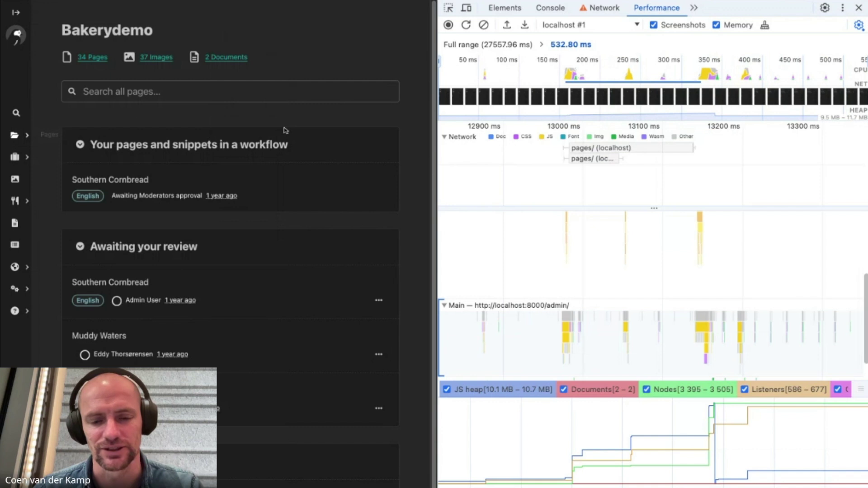
click(15, 137)
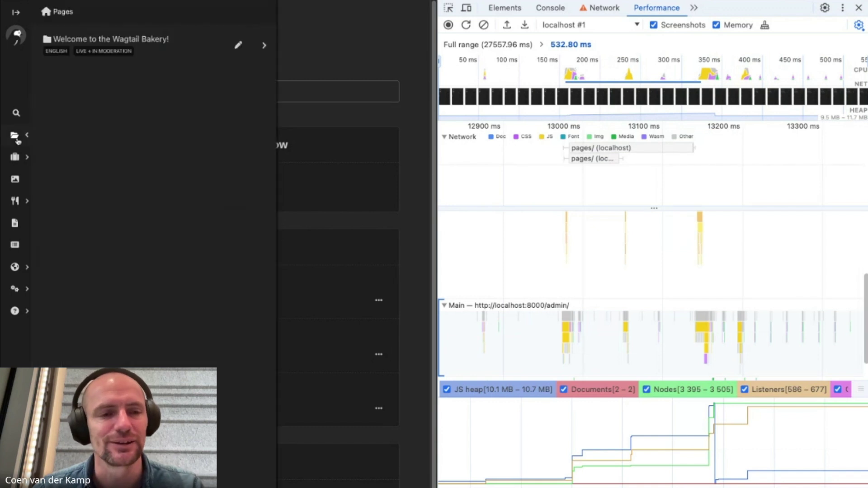
Browse the page explorer down through Welcome to the Wagtail Bakery! into Recipes, and close the explorer
click(267, 52)
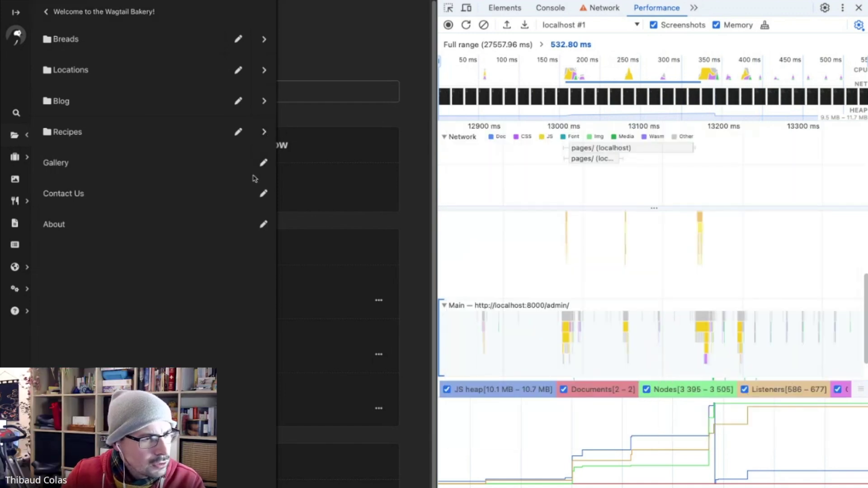
click(264, 132)
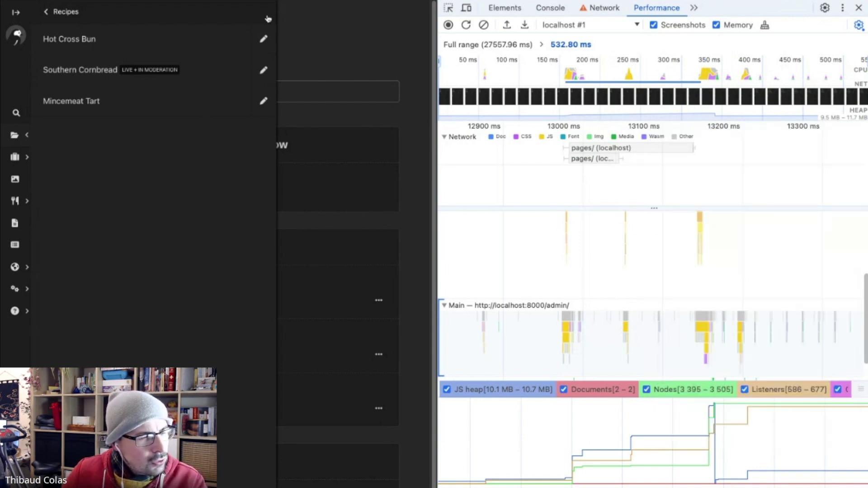
click(331, 51)
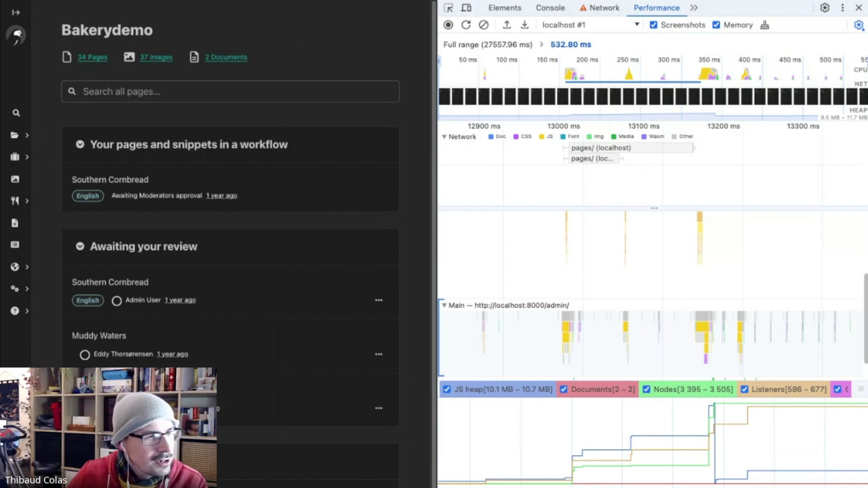
Load the Tracking Wild Yeast page editor, clear the previous performance recording and hide the page preview
key(super+r)
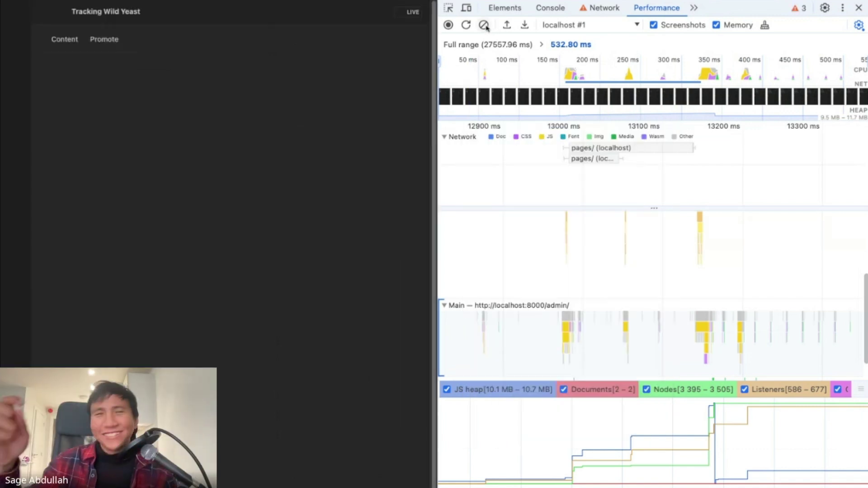
click(483, 25)
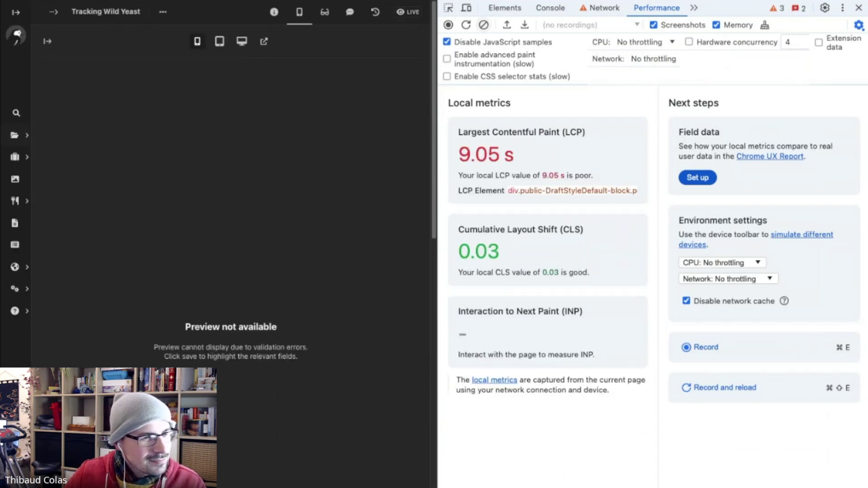
click(299, 13)
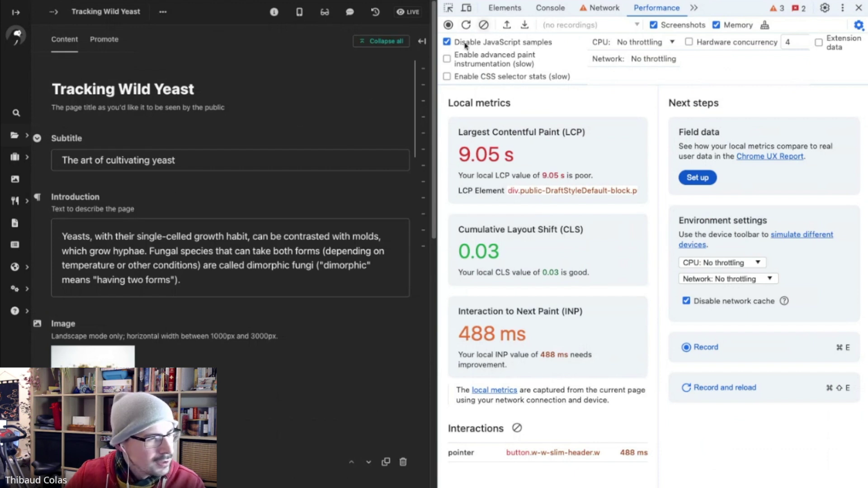
Look over the Tracking Wild Yeast editor and record a performance profile of it while it reloads
scroll(339, 152, down, 20)
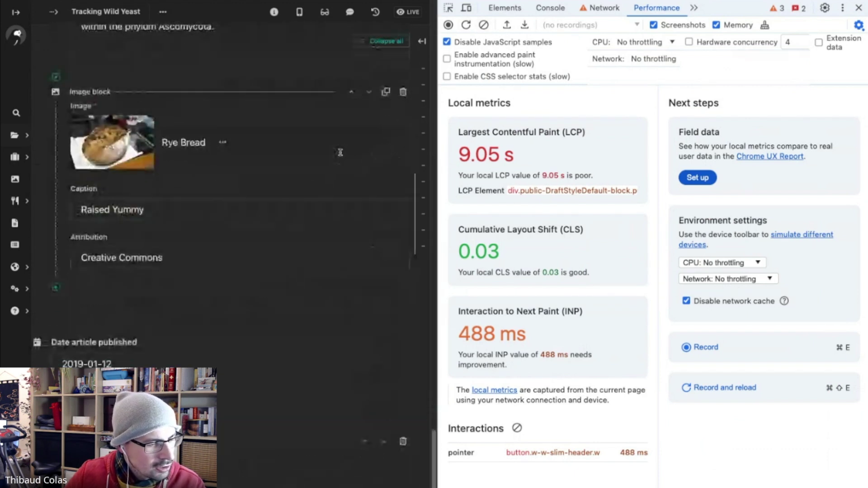
scroll(340, 152, up, 20)
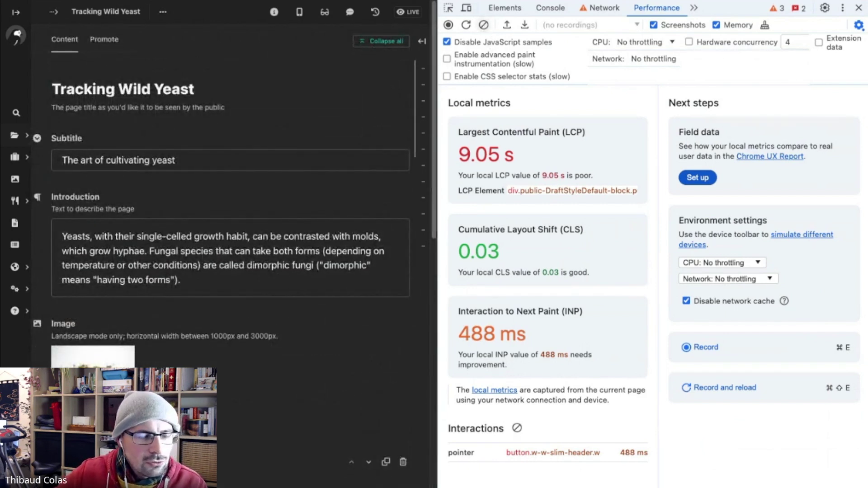
click(466, 25)
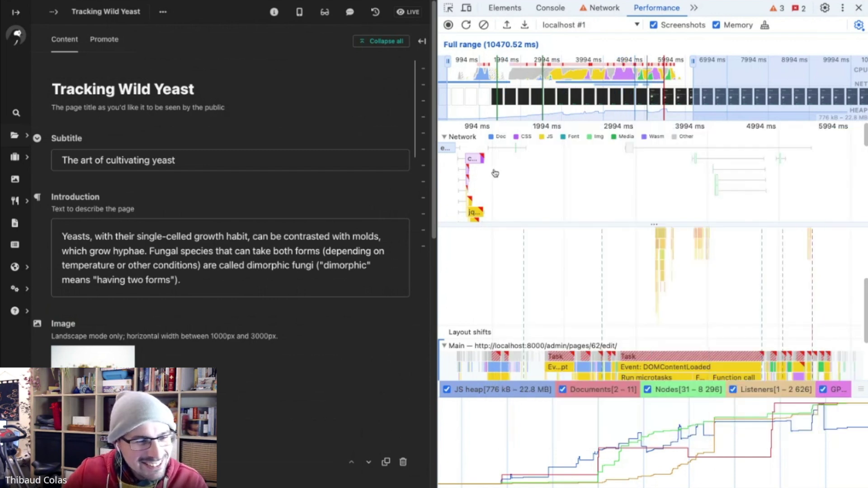
mouse_move(481, 160)
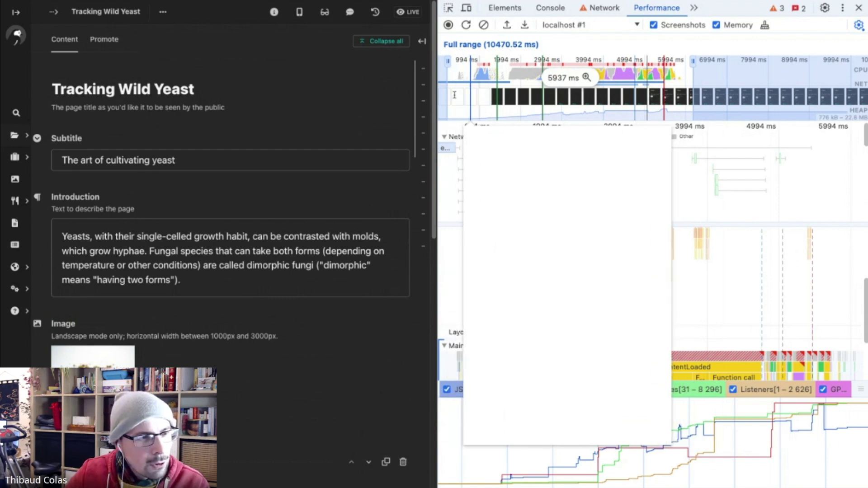
Expand the editor page's head element to check its meta tags, and return to the recorded performance profile
click(501, 8)
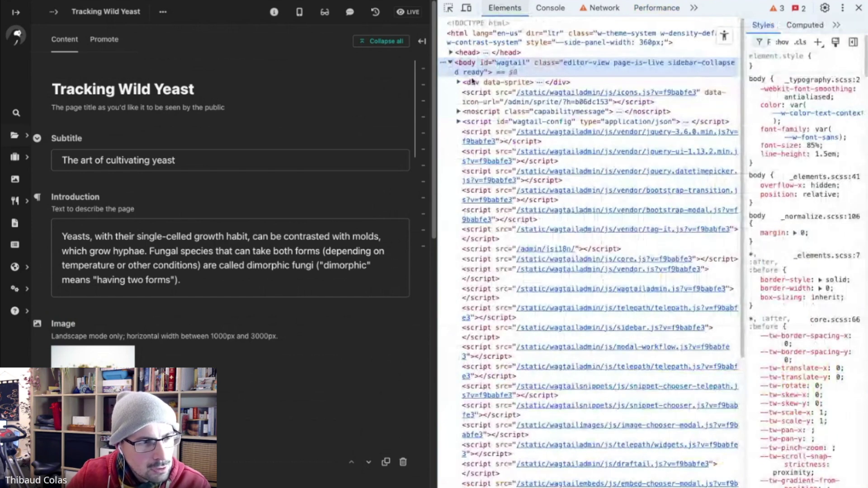
click(451, 53)
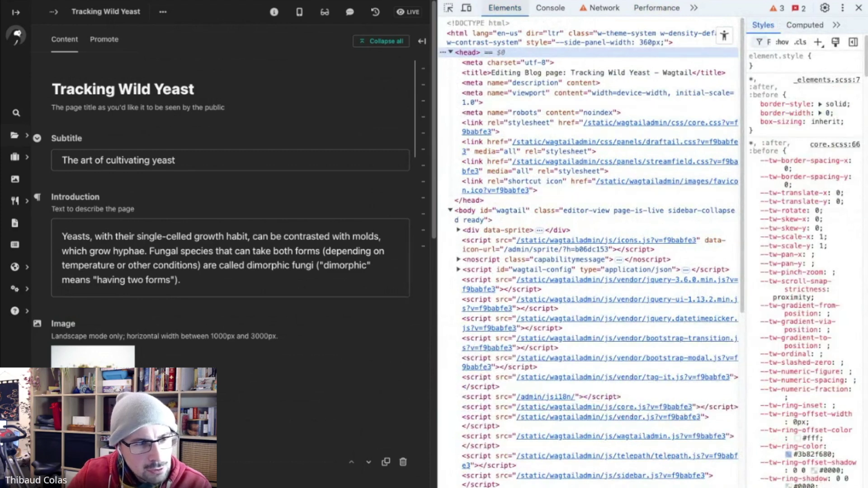
click(655, 9)
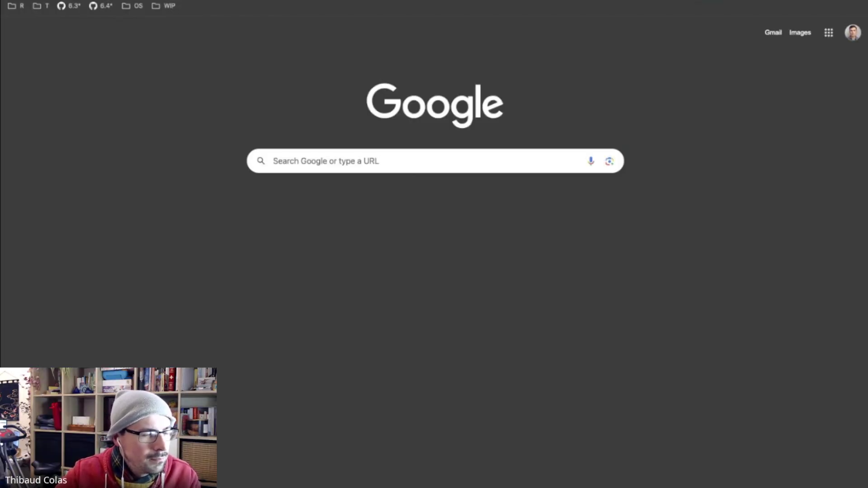
Search Google for "color-scheme meta tag" and look through the MDN theme-color article
key(Return)
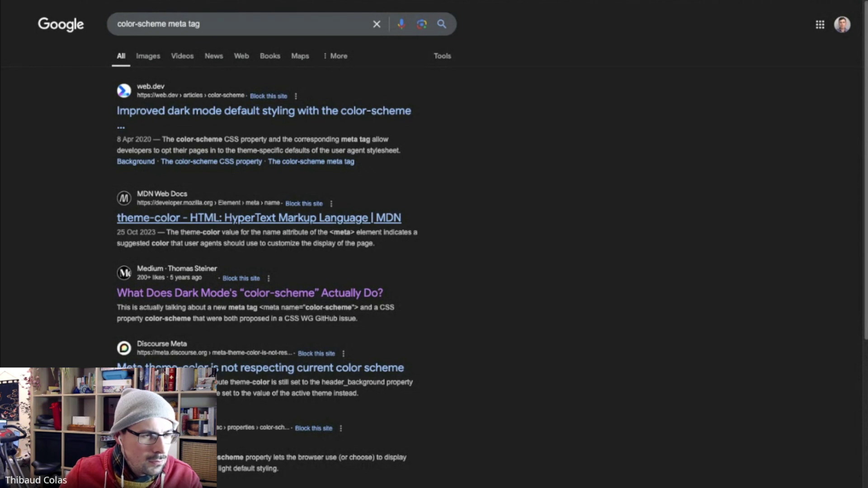
click(259, 218)
scroll(210, 209, down, 15)
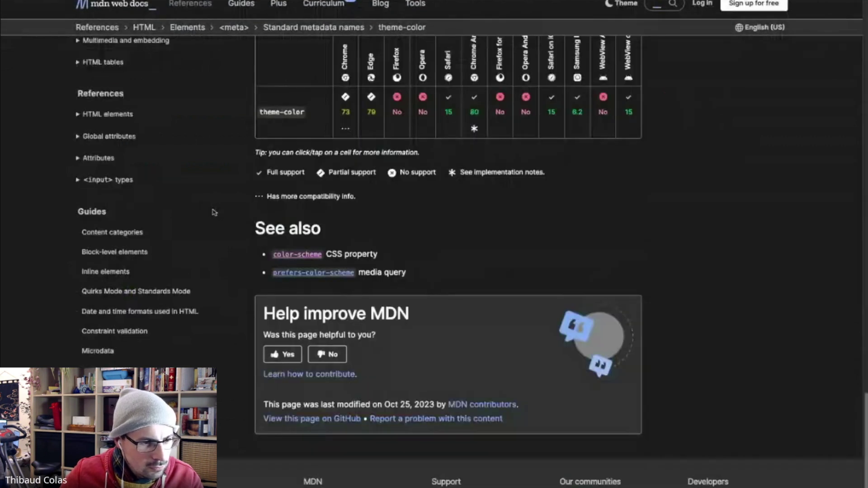
Open the related MDN color-scheme CSS property article and examine its syntax, compatibility table and references
scroll(214, 212, up, 1)
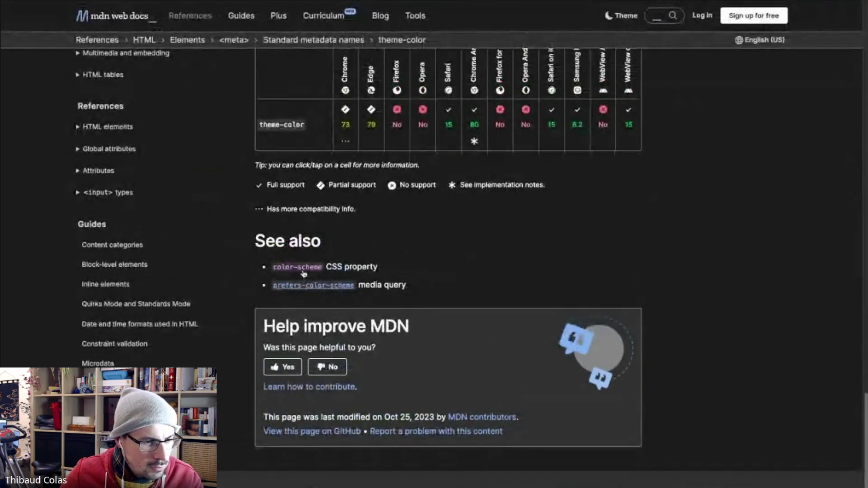
click(302, 267)
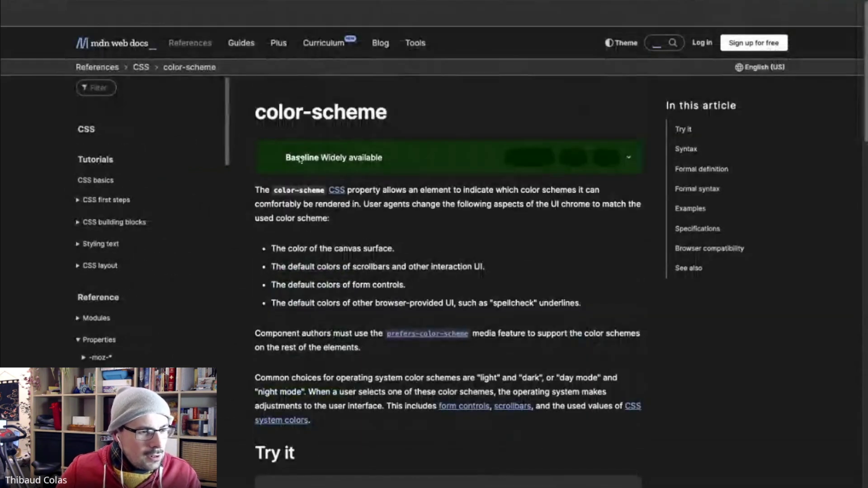
scroll(302, 160, down, 20)
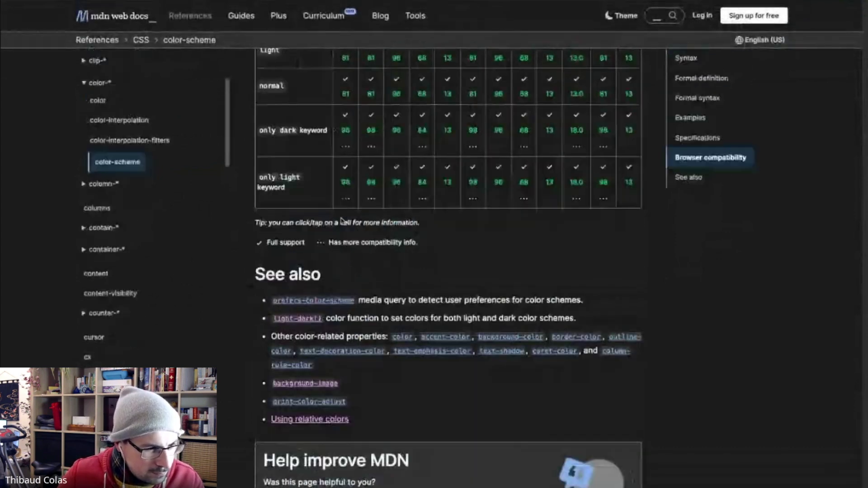
scroll(342, 221, up, 2)
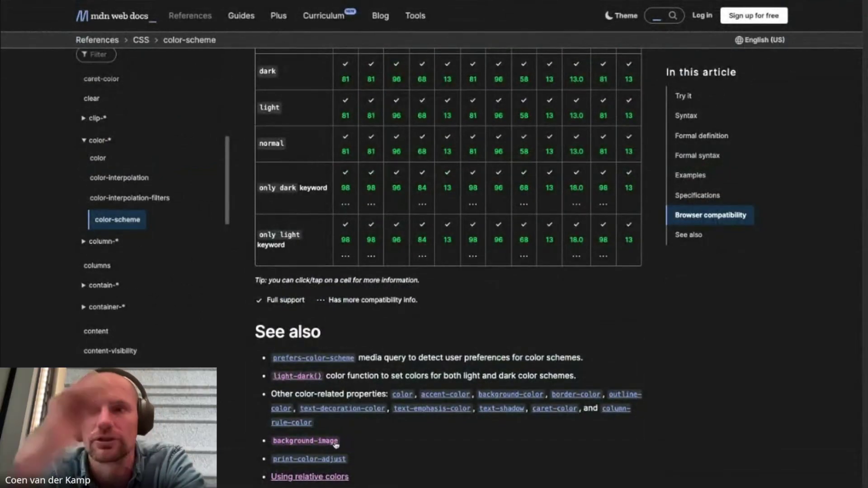
scroll(380, 448, up, 15)
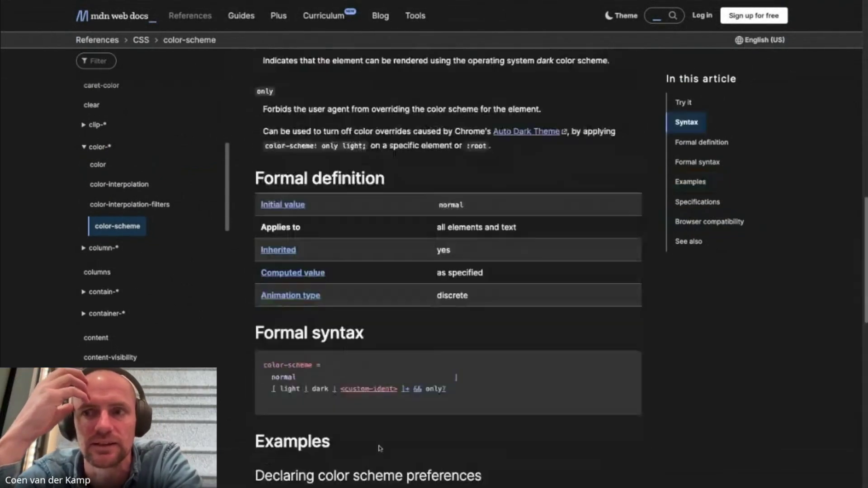
scroll(380, 449, up, 10)
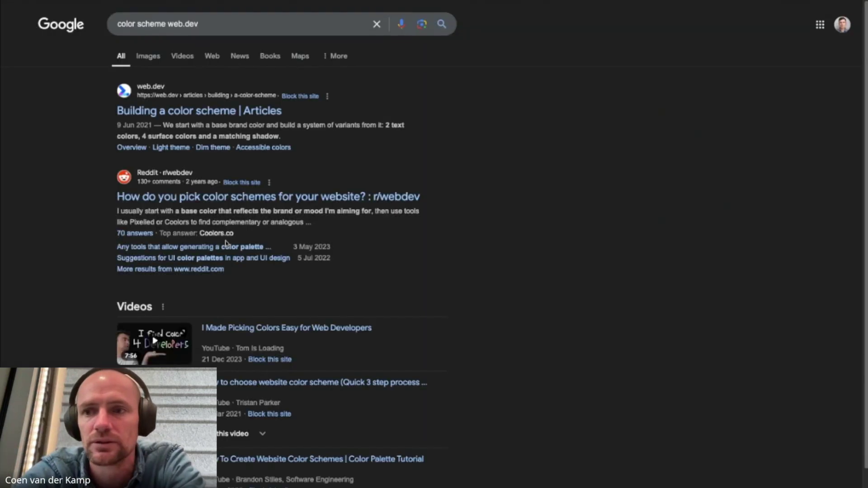
Review the "color scheme web.dev" search results and change the search to "color scheme meta tag dark mode"
scroll(204, 118, down, 10)
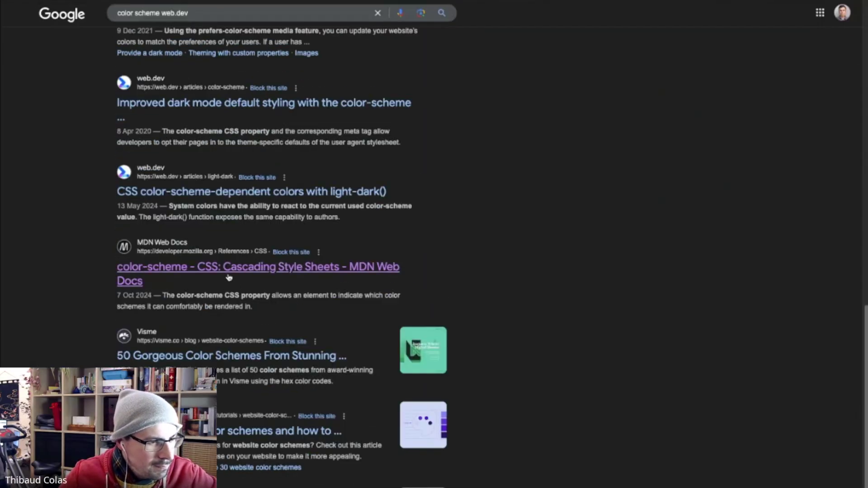
scroll(228, 277, up, 10)
click(173, 23)
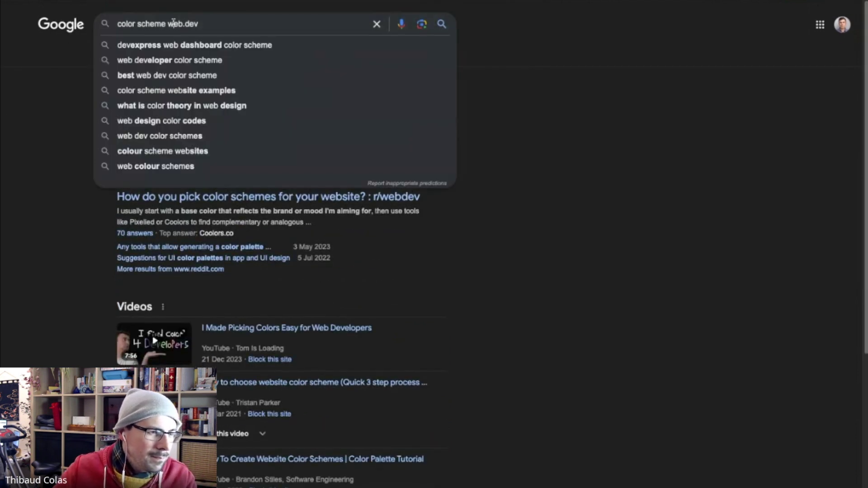
double_click(173, 22)
click(173, 23)
double_click(173, 23)
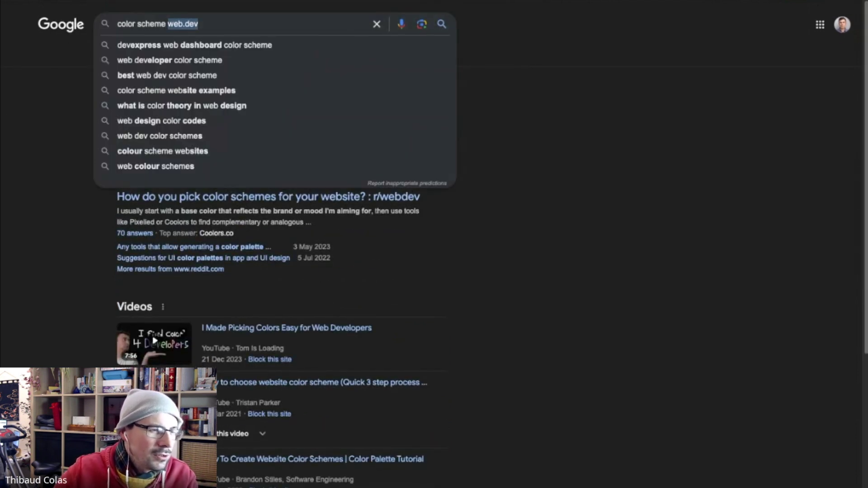
text(meta tag dark mode)
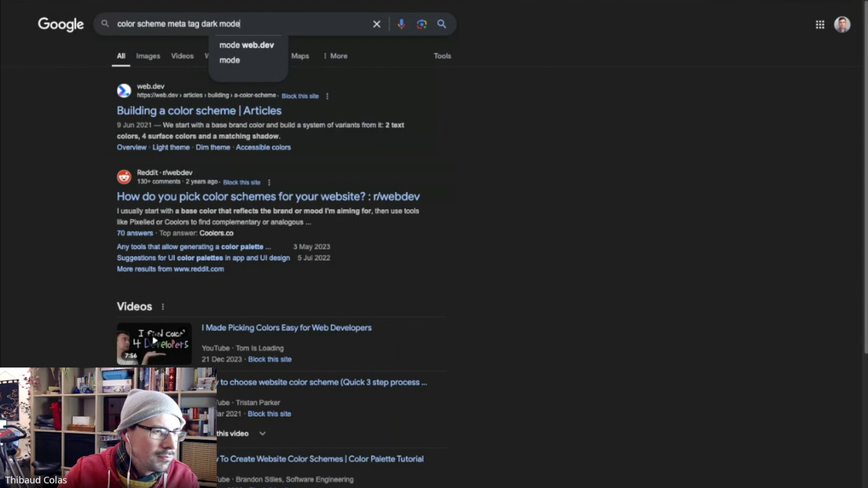
key(Return)
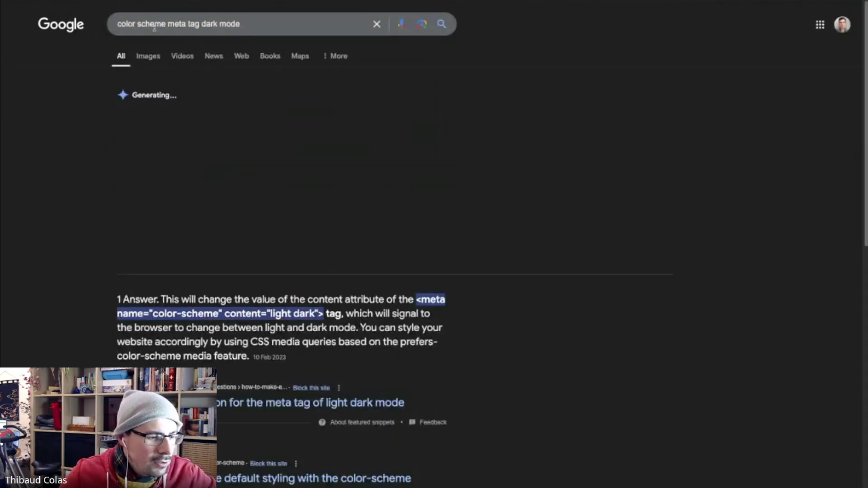
Open the web.dev article on color-scheme default styling and read through to the color-scheme meta tag section
scroll(294, 455, down, 2)
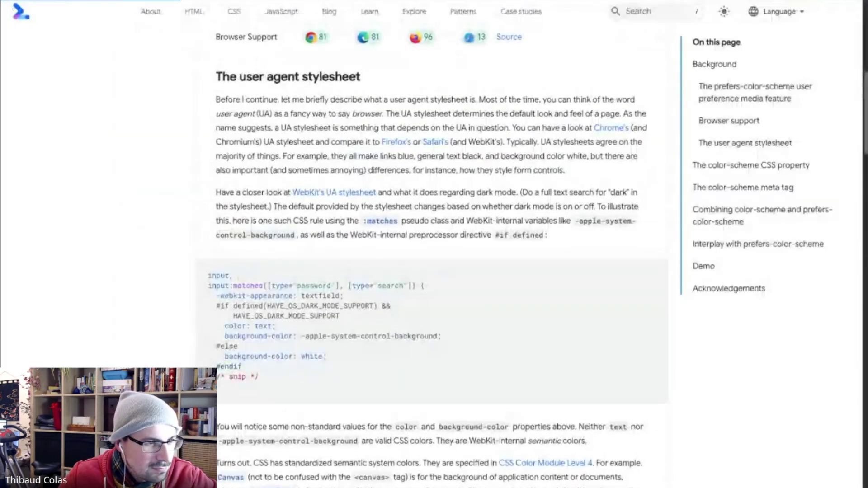
scroll(432, 253, down, 15)
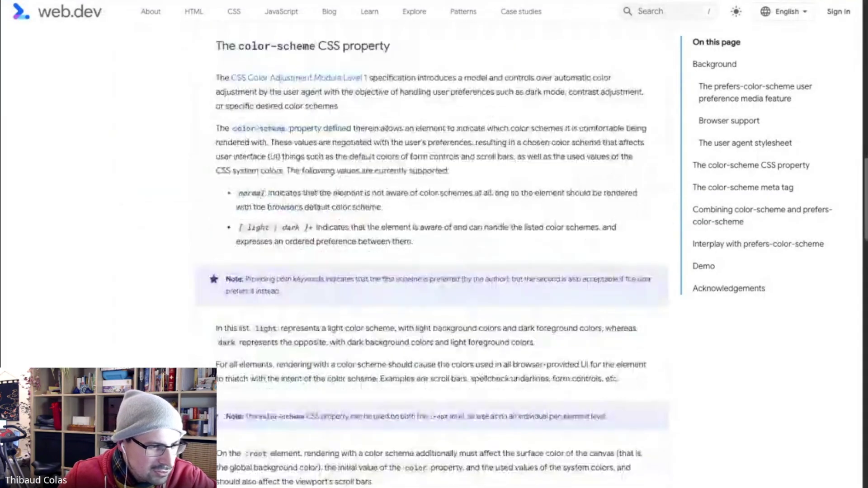
scroll(431, 253, down, 7)
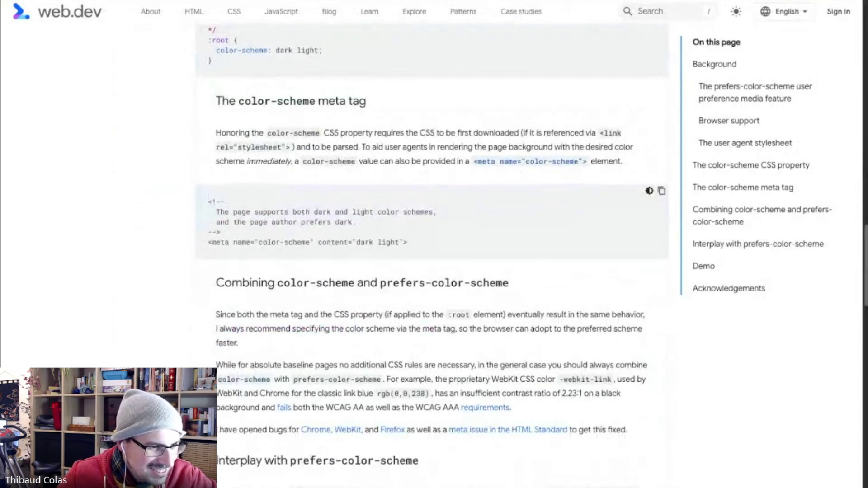
Highlight the color-scheme meta tag in the article's code example, including its "dark light" content value
drag(419, 247, 209, 222)
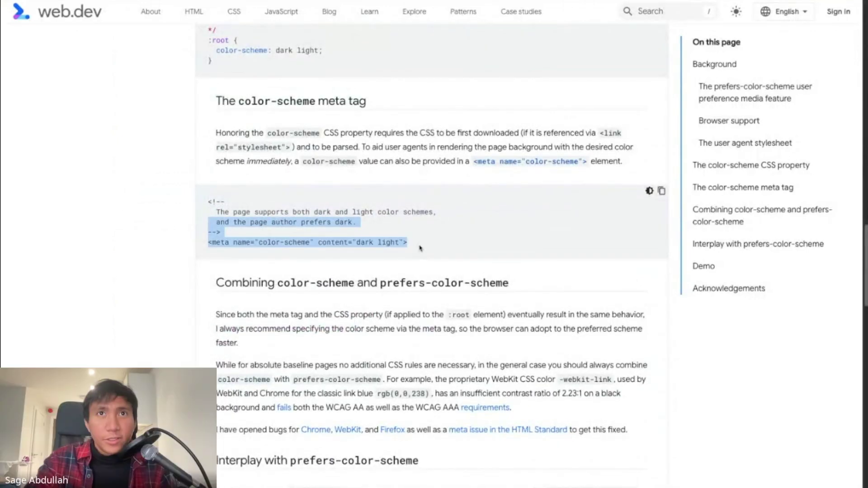
click(355, 259)
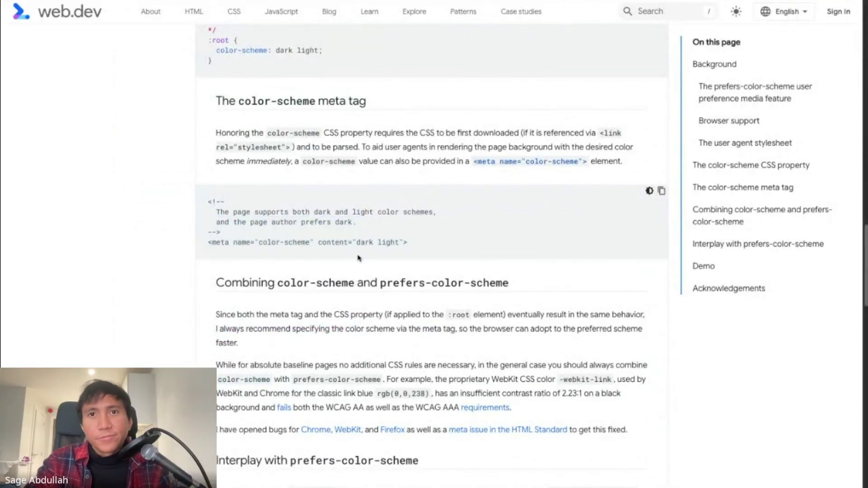
triple_click(409, 244)
click(315, 257)
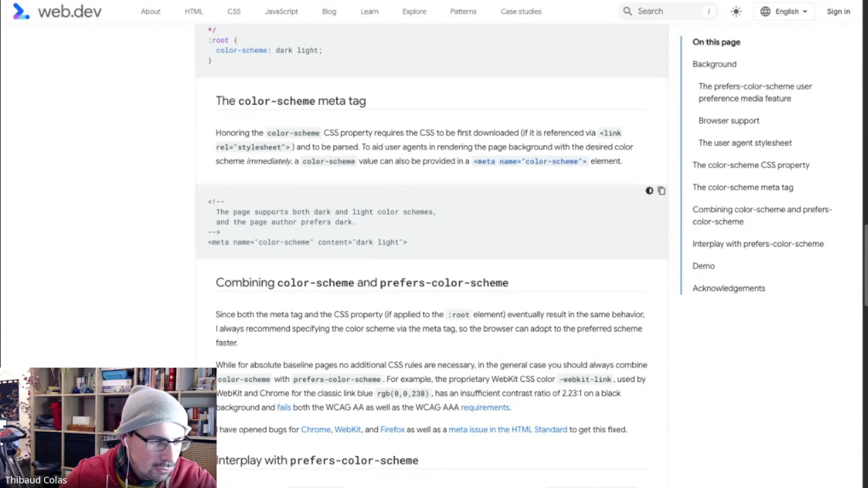
drag(401, 242, 357, 243)
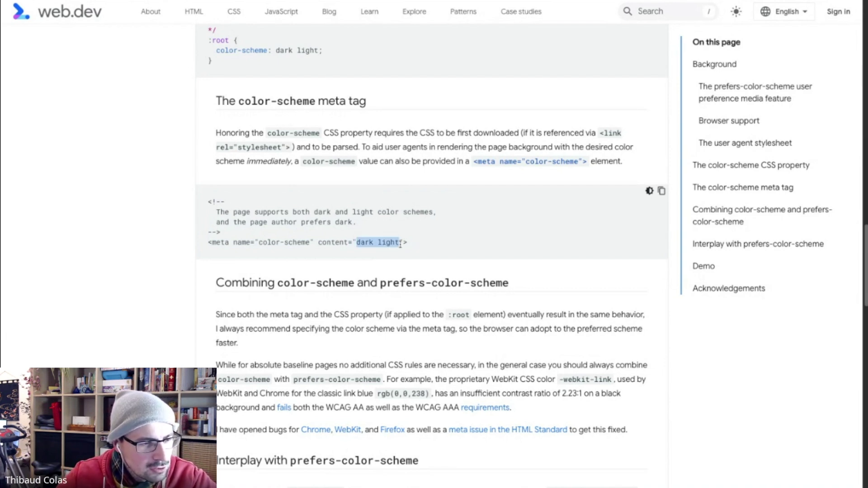
triple_click(355, 241)
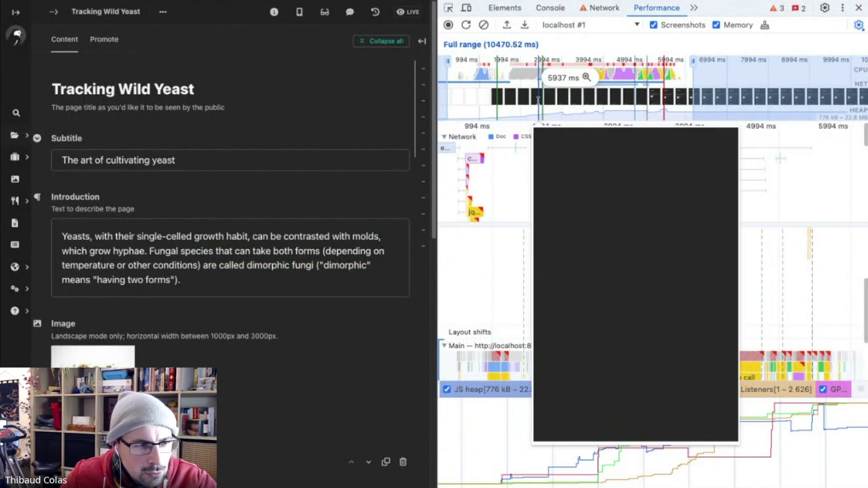
Return to the Tracking Wild Yeast editor's profile and narrow its time range to about 1240 ms within the dark blank frames
drag(538, 98, 589, 99)
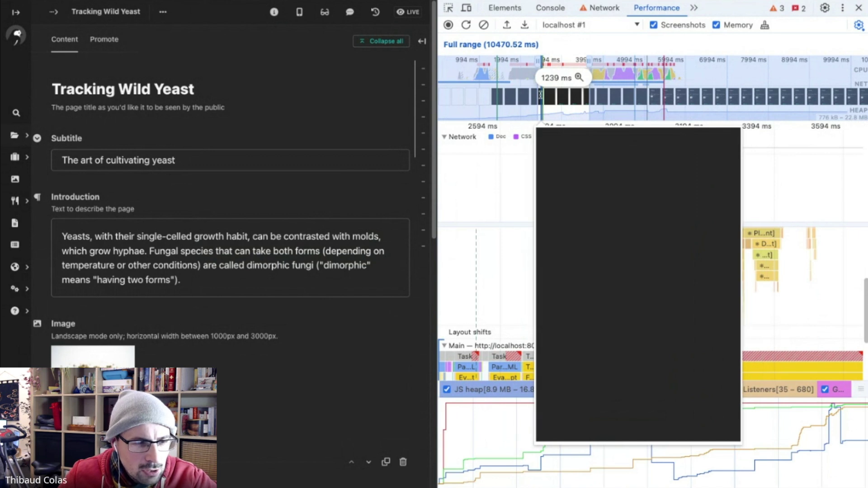
Zoom the profile timeline into the selected 1239 ms range and return it to the full recording range
click(579, 78)
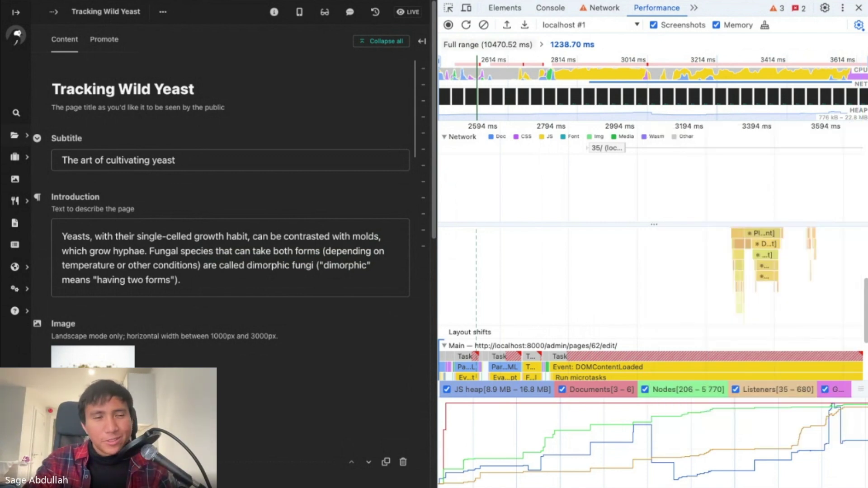
click(488, 45)
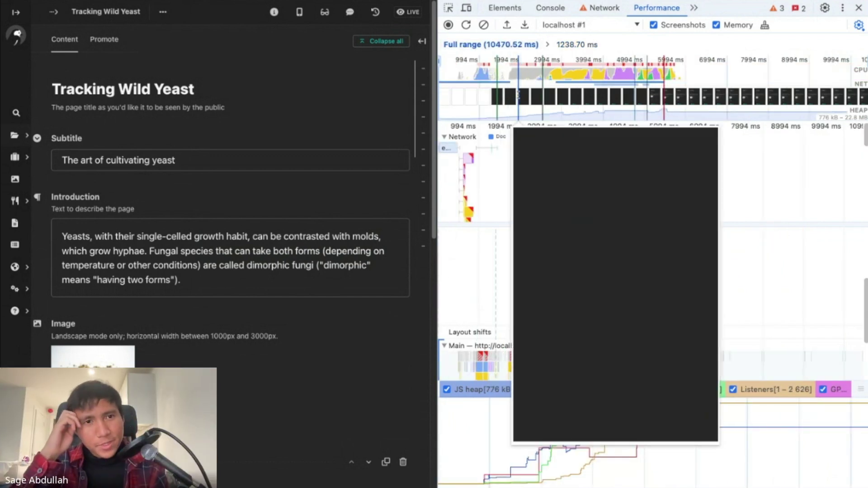
Open the wagtail/wagtail issues list on GitHub and filter the open issues by a developer's guessed author username
key(super+t)
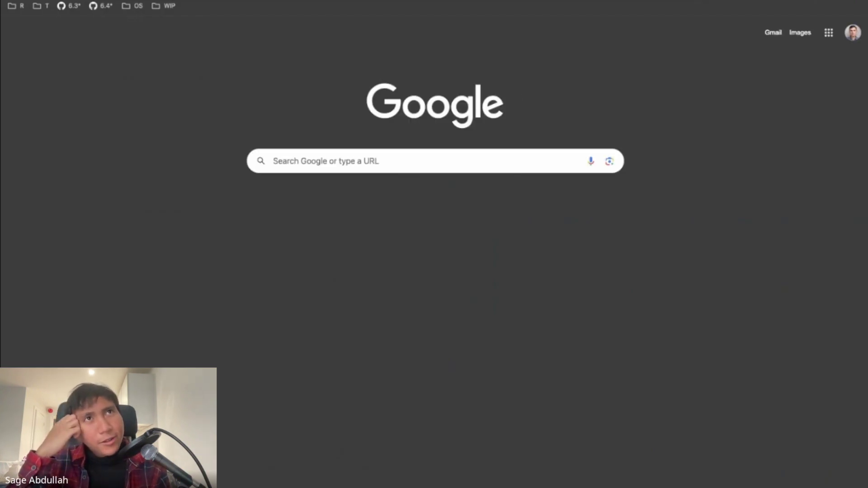
key(Return)
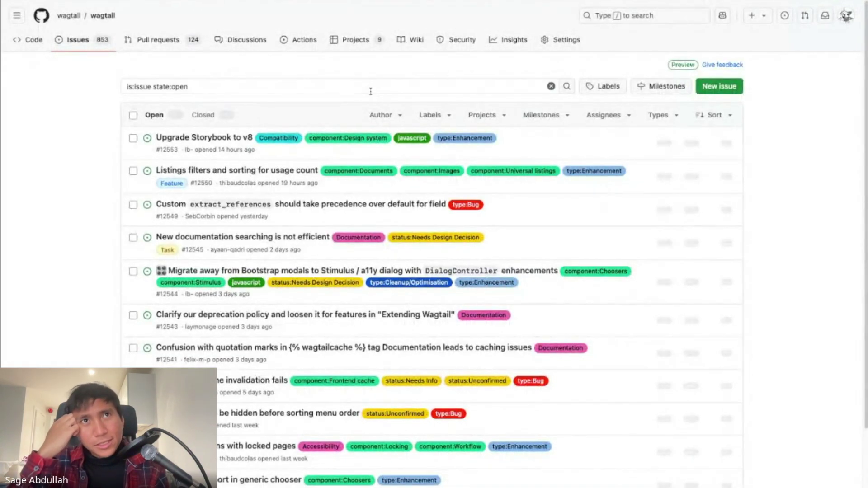
click(370, 91)
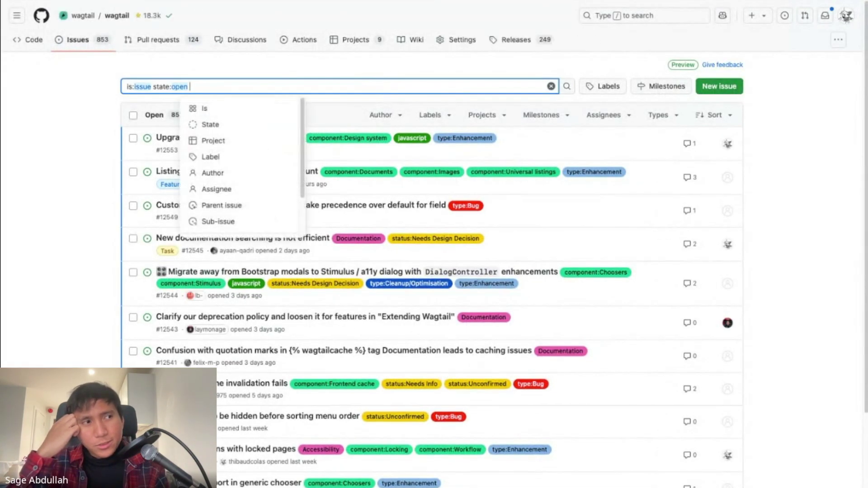
text(author:a)
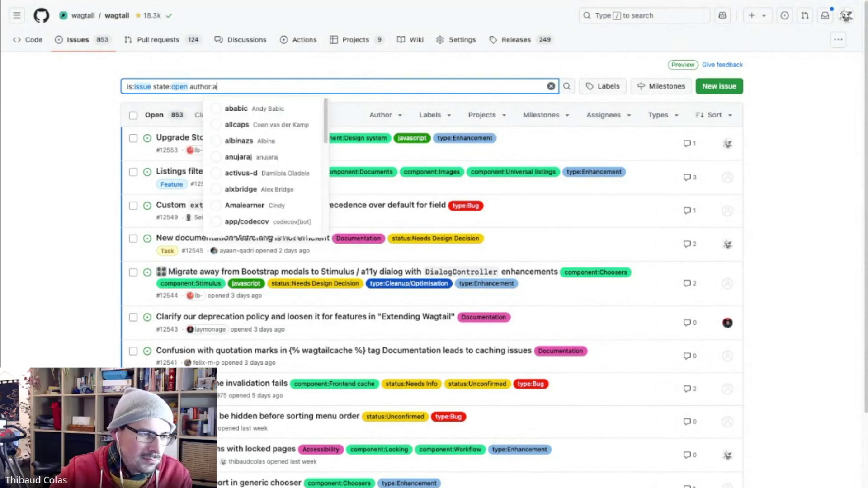
text(damjohnson)
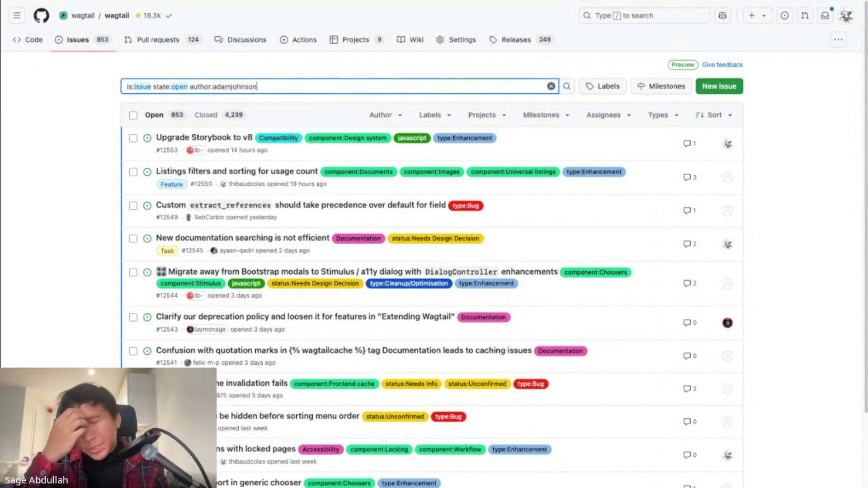
Search the web for the developer's GitHub account to find the correct username for the author filter
key(ctrl+shift+Left)
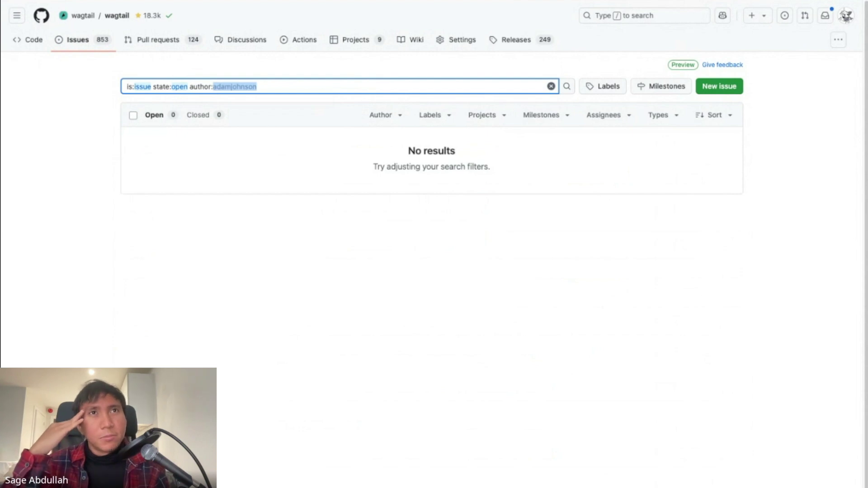
key(ctrl+t)
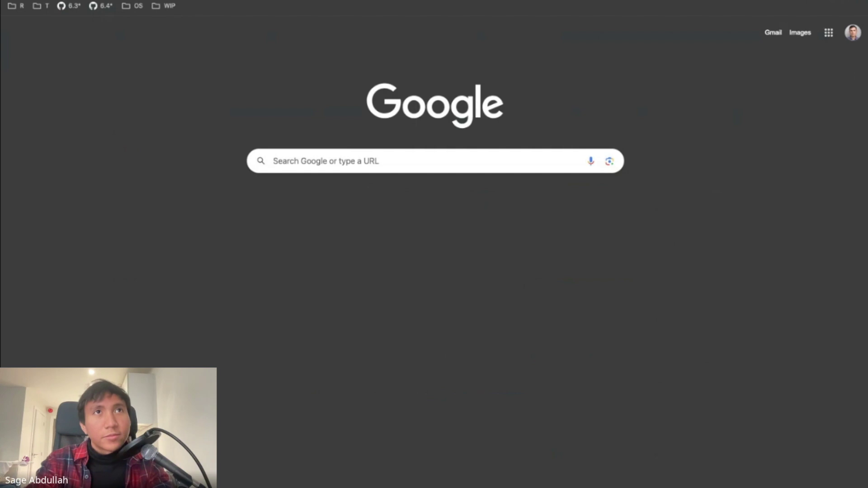
text(adam johnson github)
key(Return)
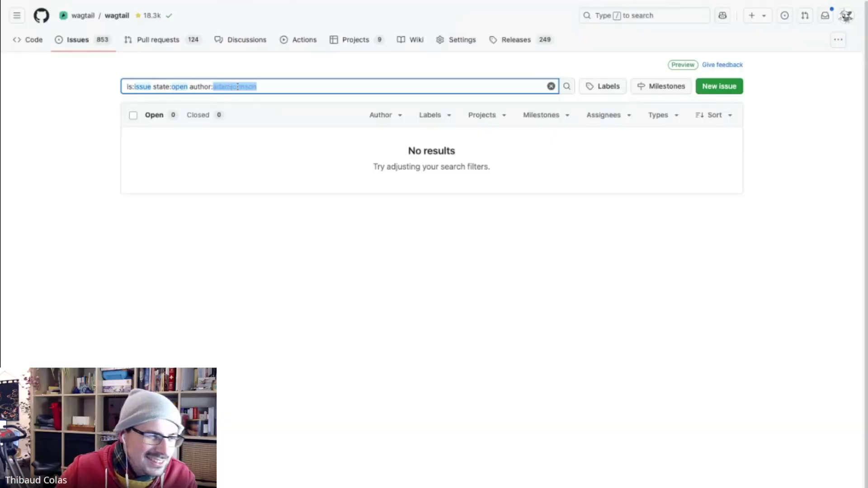
Replace the issue search's author value with the developer's correct GitHub username and switch to the closed issues
text(adamchainz)
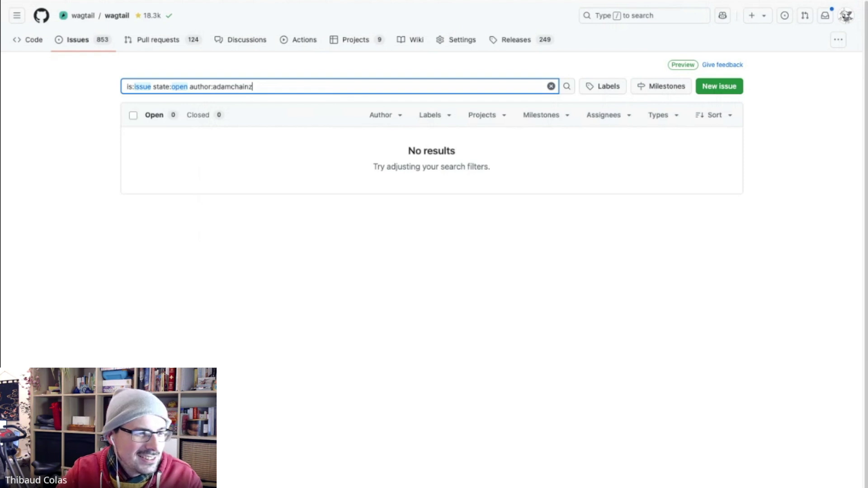
click(210, 126)
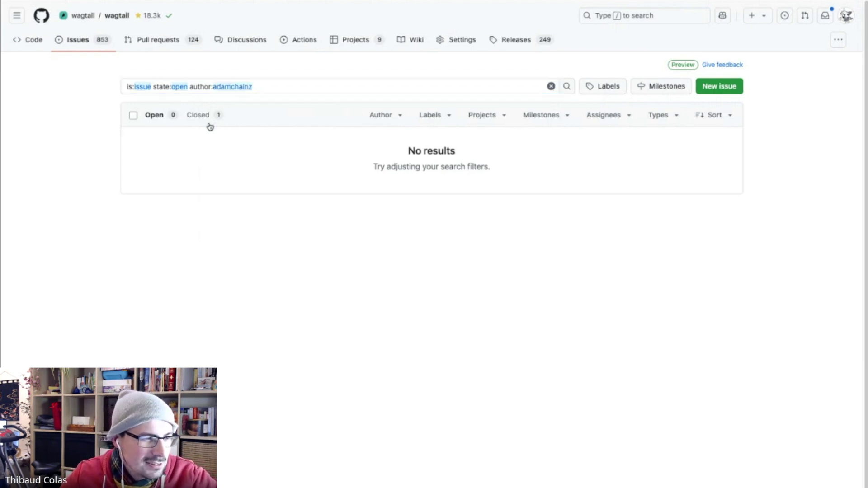
click(209, 119)
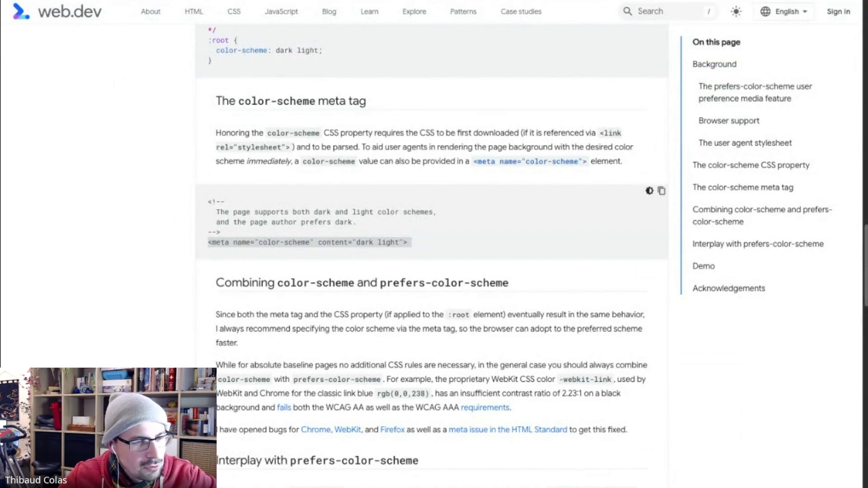
Return to the Tracking Wild Yeast editor's profile and widen the developer tools so the page takes only a narrow strip
click(474, 121)
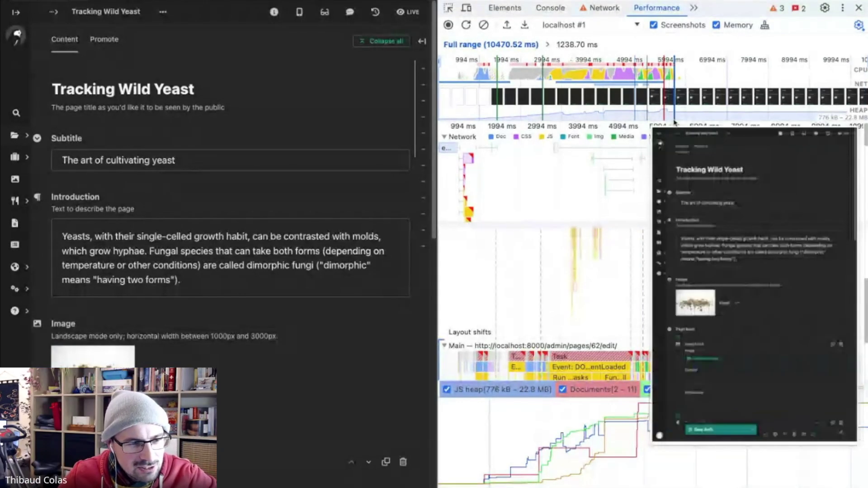
mouse_move(470, 163)
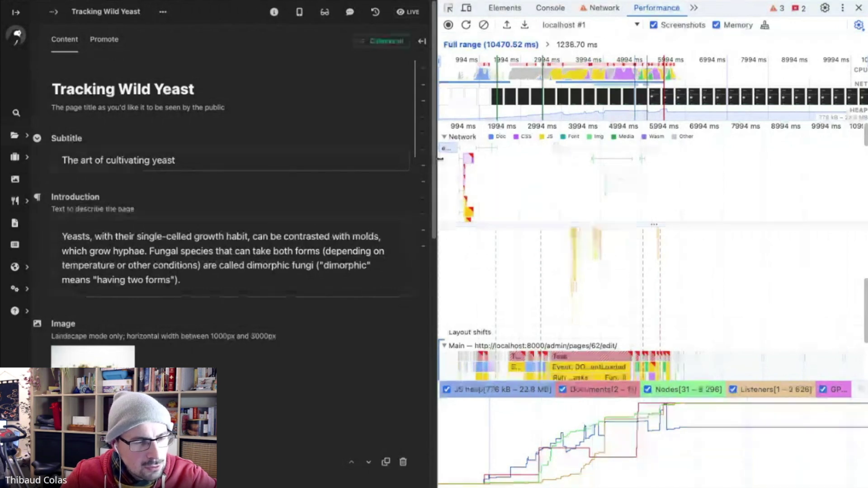
drag(439, 158, 155, 158)
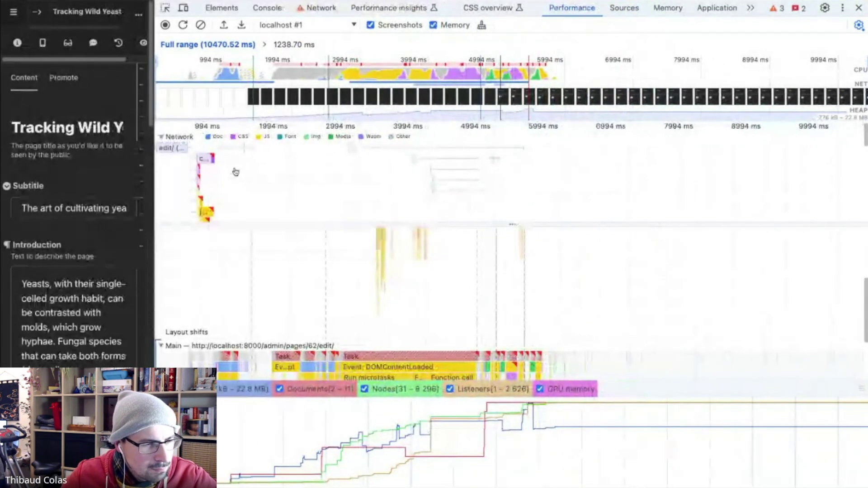
Check the editor page's scripts in the network request list and return to the performance profile
click(322, 11)
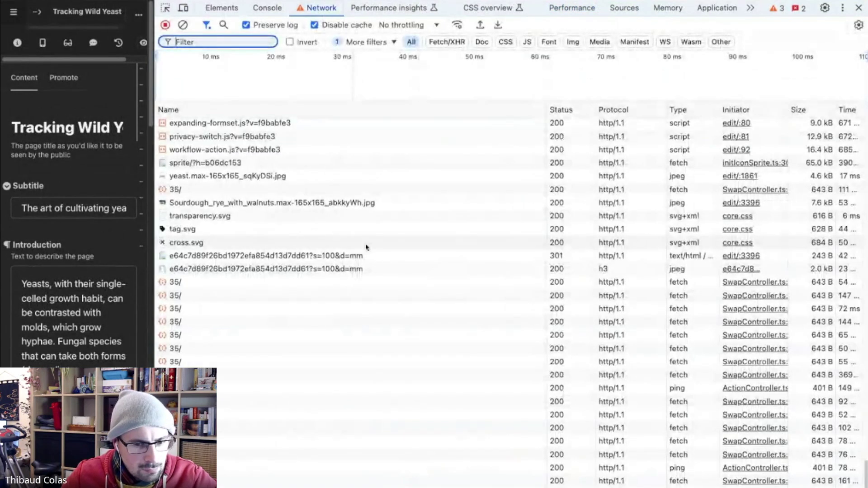
scroll(369, 253, up, 8)
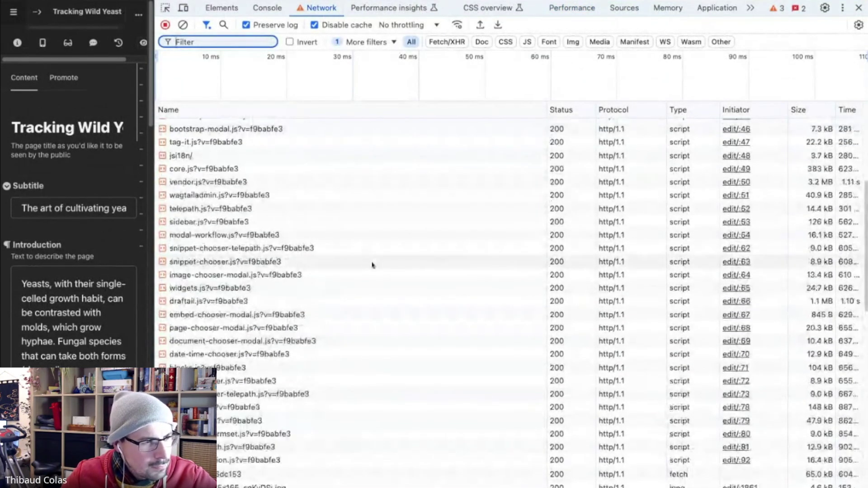
click(579, 12)
Select the jquery-ui-1.13.2.min.js request in the profile's network track and enlarge the timeline around the initial CSS and script requests
mouse_move(209, 161)
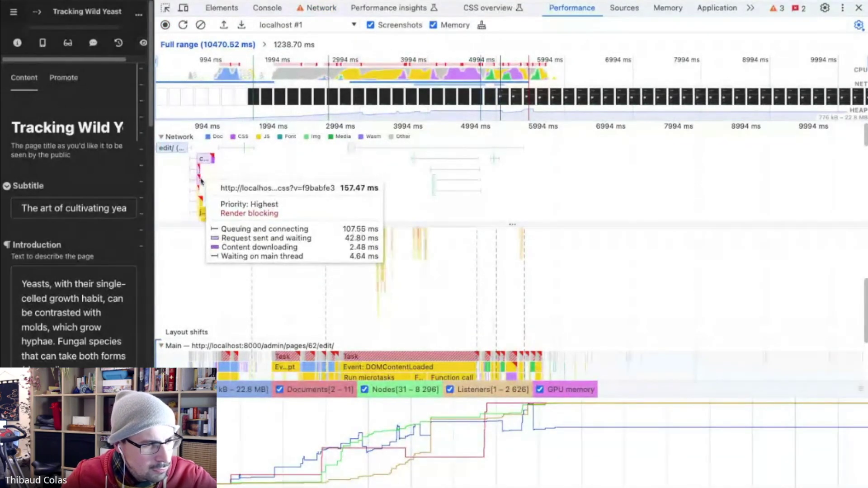
scroll(289, 197, down, 2)
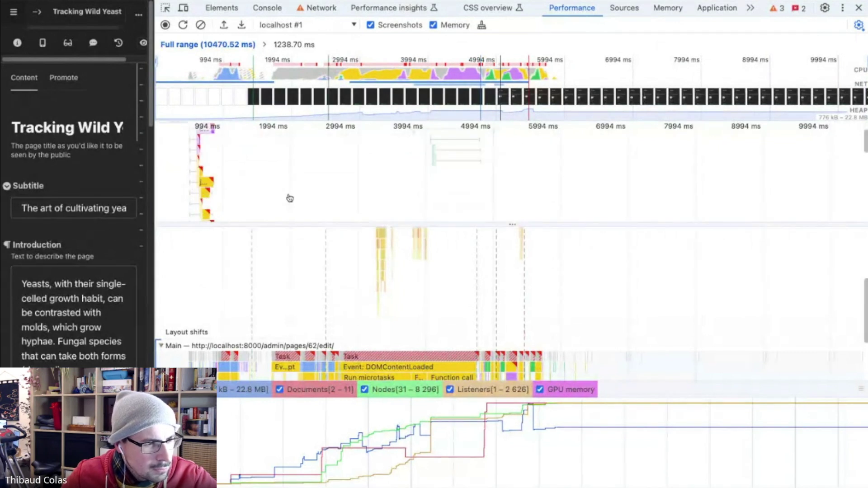
click(208, 185)
scroll(210, 186, up, 2)
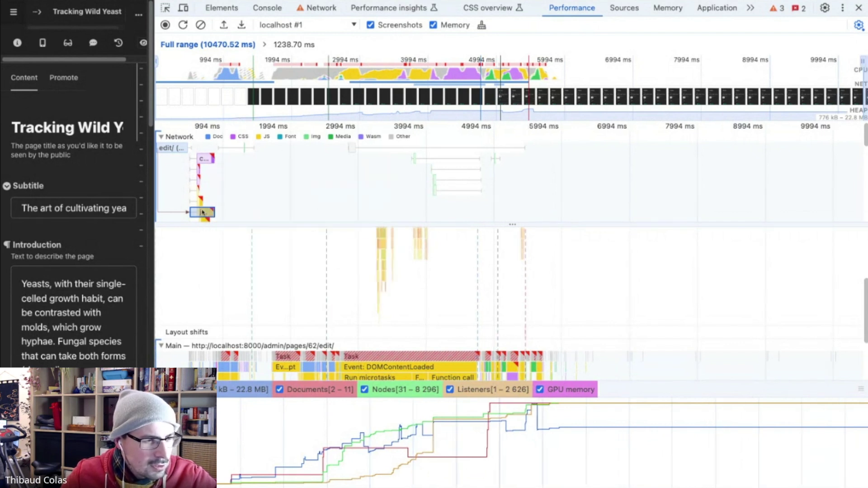
scroll(202, 212, up, 15)
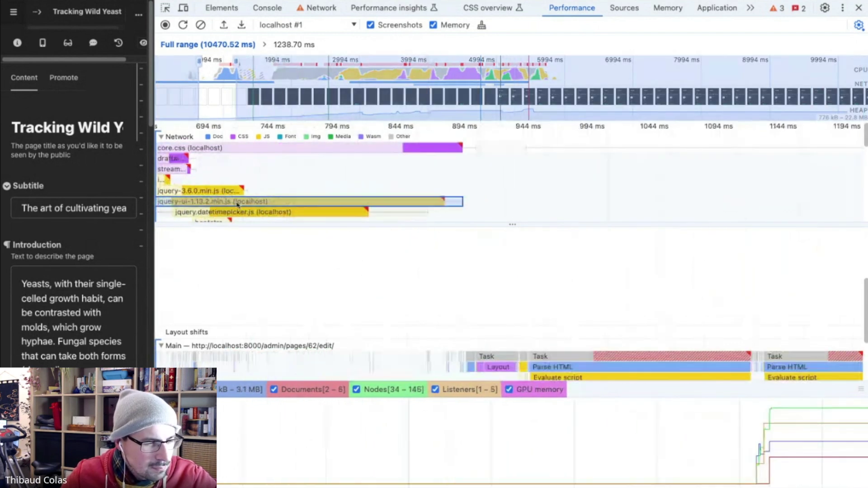
drag(291, 190, 455, 182)
Examine the priority and timing breakdown of the early stylesheet and script requests, from core.css and draftail.css to bootstrap-modal.js and vendor.js
mouse_move(344, 175)
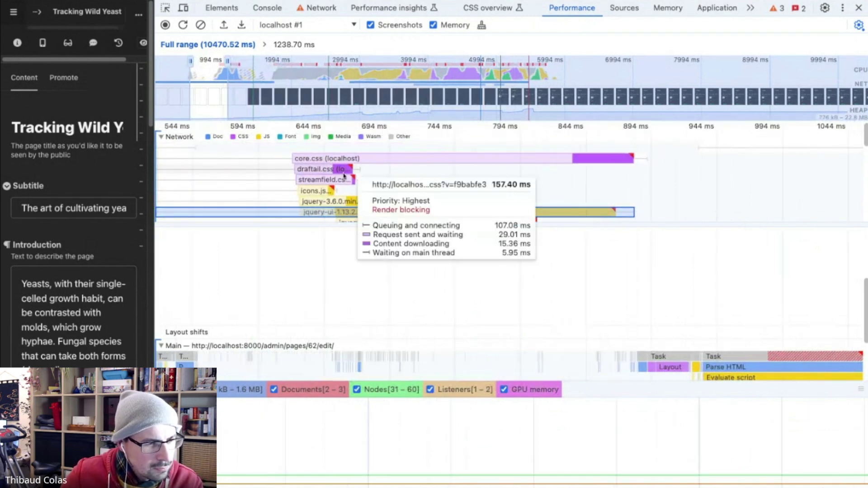
mouse_move(441, 195)
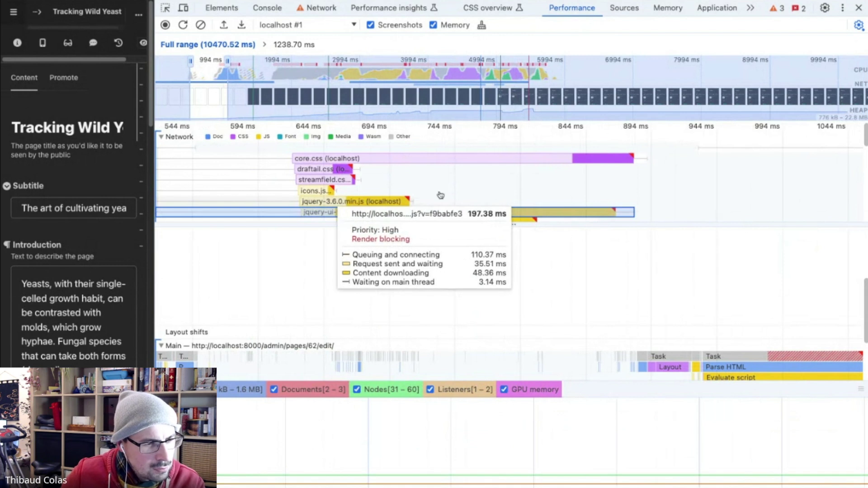
scroll(461, 200, down, 1)
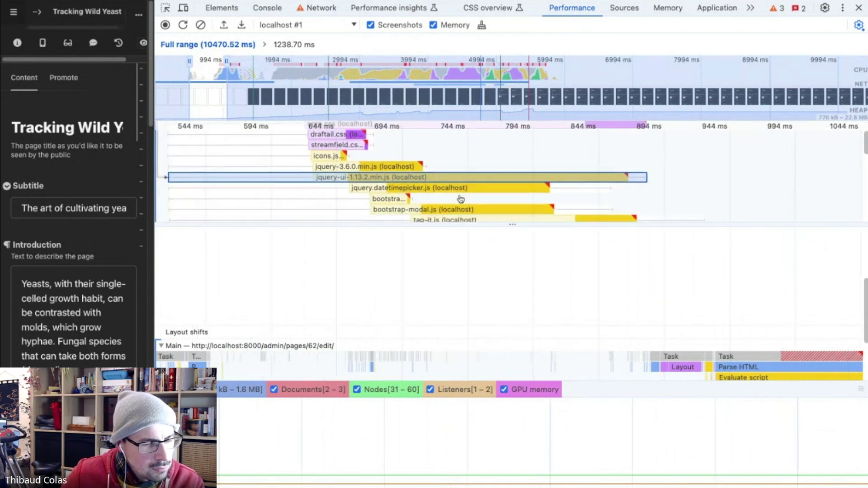
scroll(461, 200, up, 1)
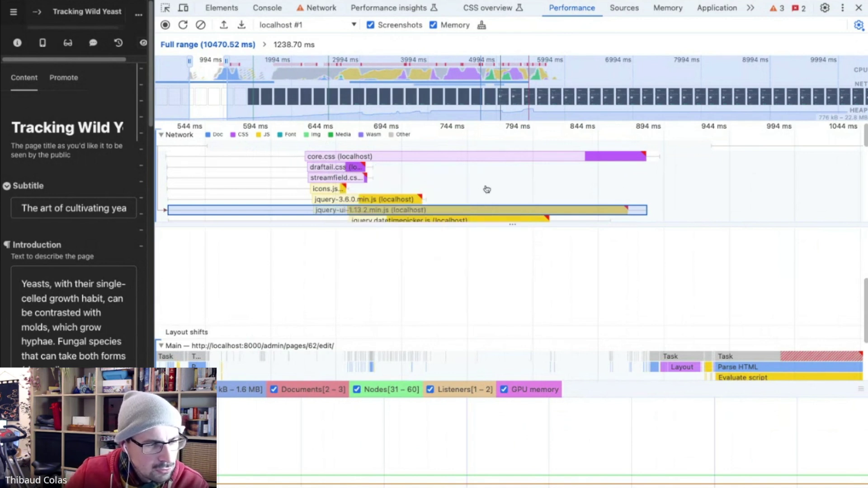
scroll(486, 189, down, 2)
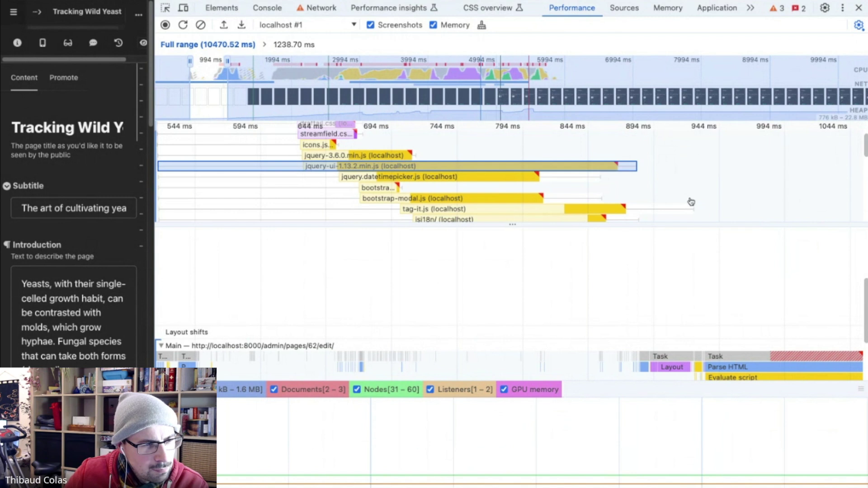
scroll(688, 201, down, 2)
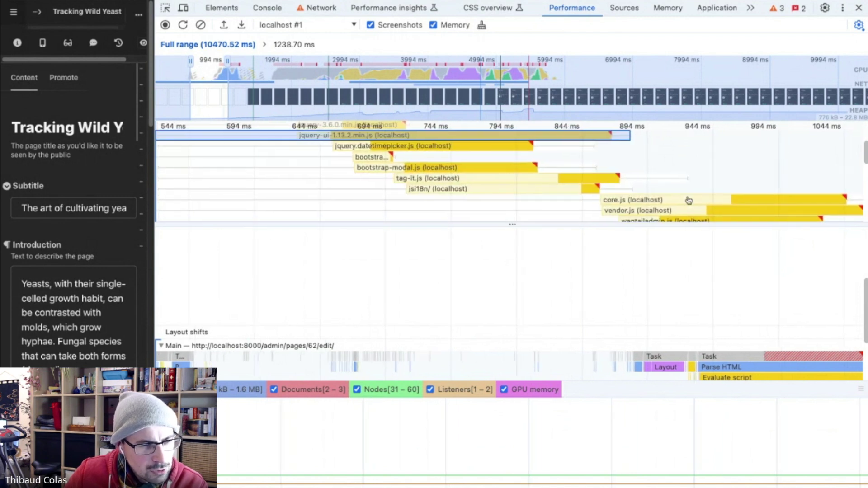
scroll(688, 200, down, 1)
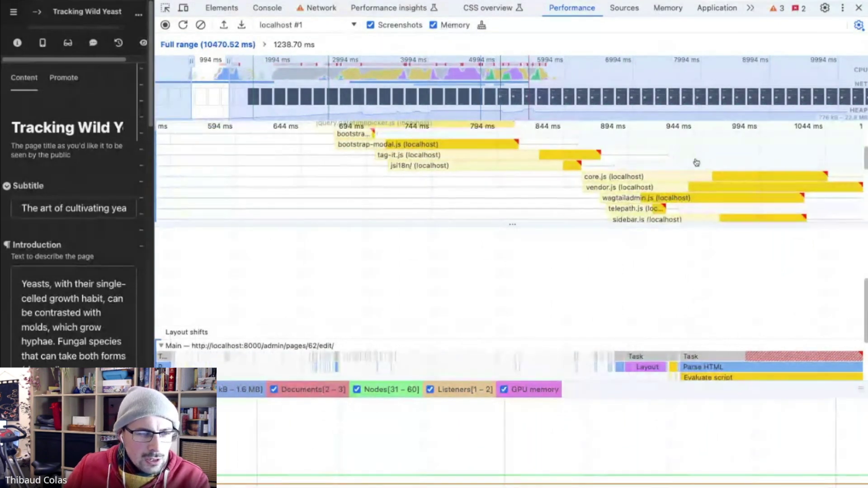
mouse_move(530, 197)
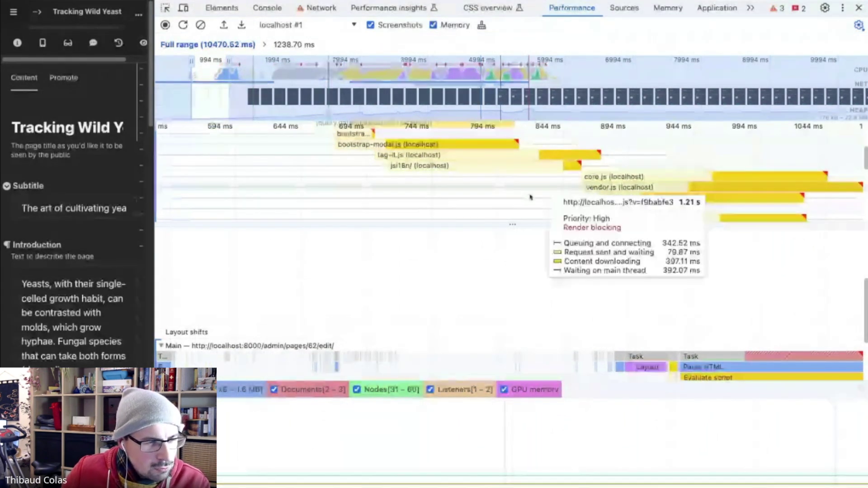
scroll(530, 197, up, 3)
mouse_move(417, 186)
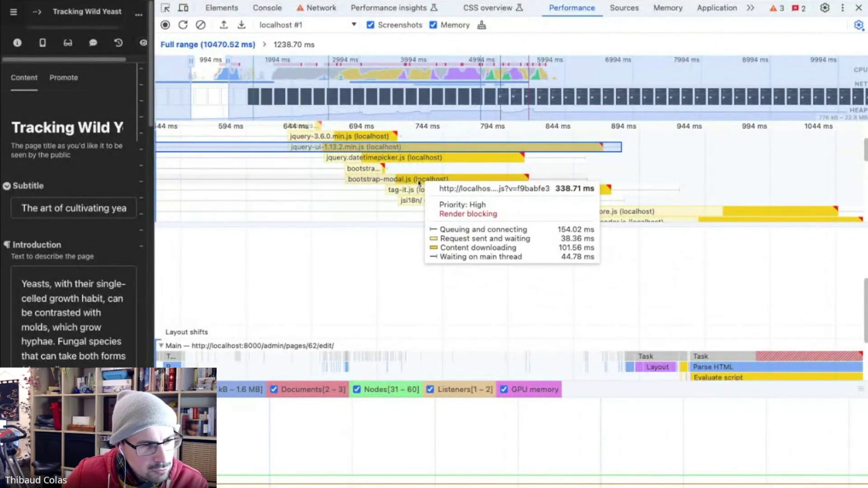
mouse_move(371, 172)
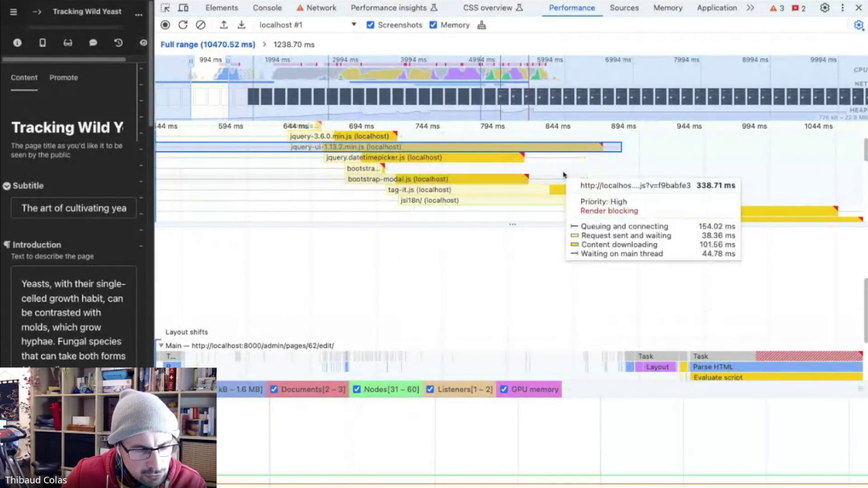
Examine the timing breakdown of the following script requests in the network track, from core.js and wagtailadmin.js to widgets.js
scroll(672, 176, down, 2)
scroll(673, 177, right, 2)
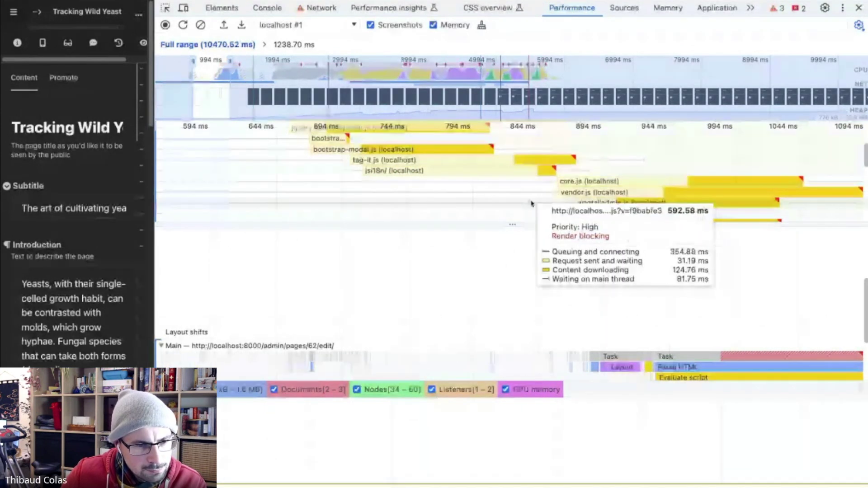
scroll(531, 204, down, 3)
scroll(532, 204, right, 1)
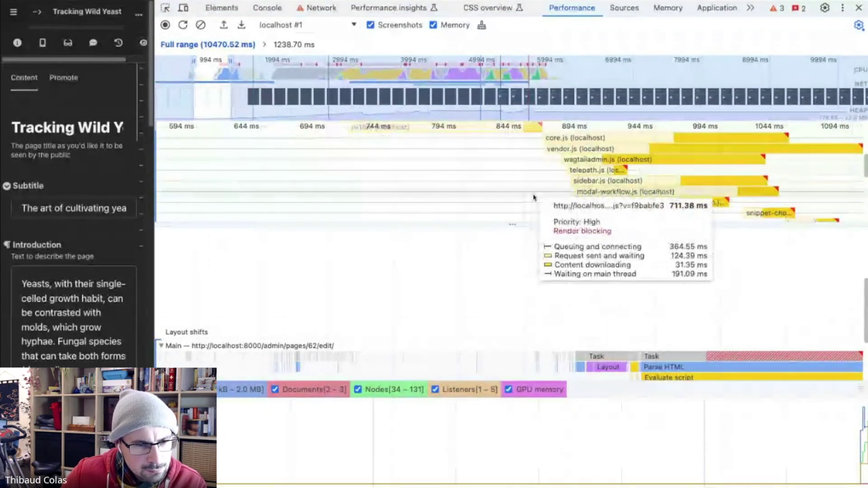
scroll(533, 195, down, 2)
scroll(533, 196, right, 2)
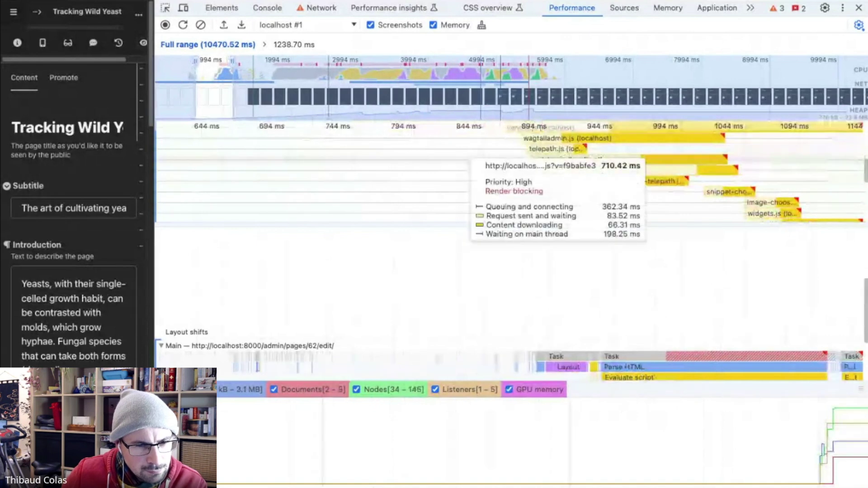
Enlarge the network track around the later script requests, from modal-workflow.js and draftail.js to rangy-core.js
scroll(511, 172, down, 2)
scroll(512, 171, right, 2)
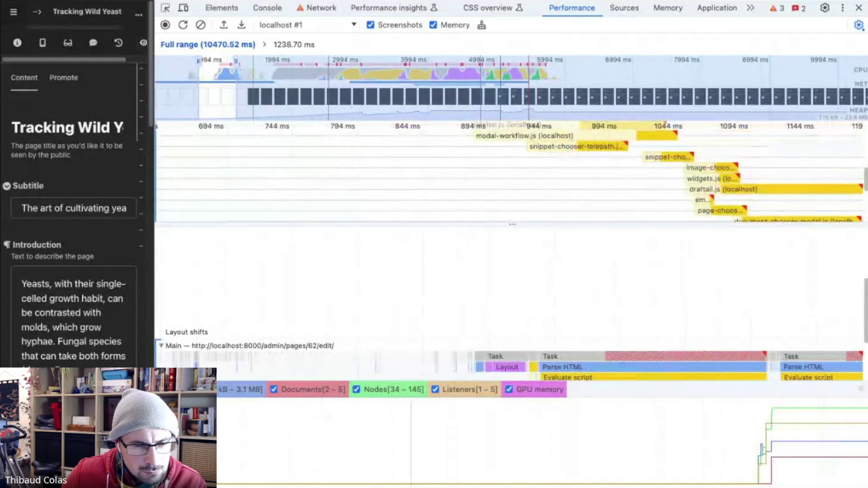
scroll(456, 197, down, 3)
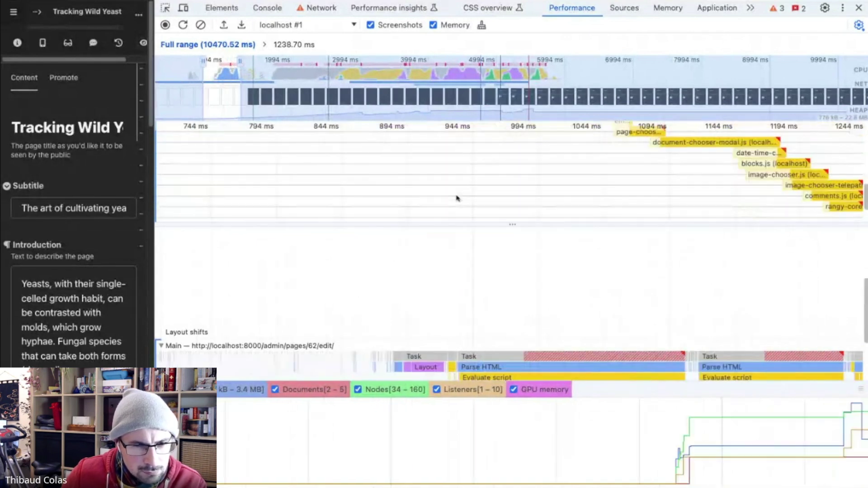
scroll(598, 187, down, 2)
scroll(598, 186, down, 3)
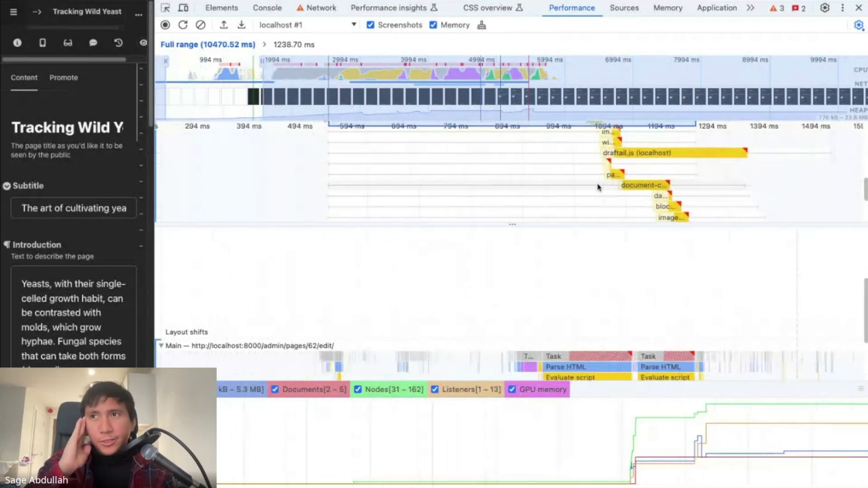
click(514, 226)
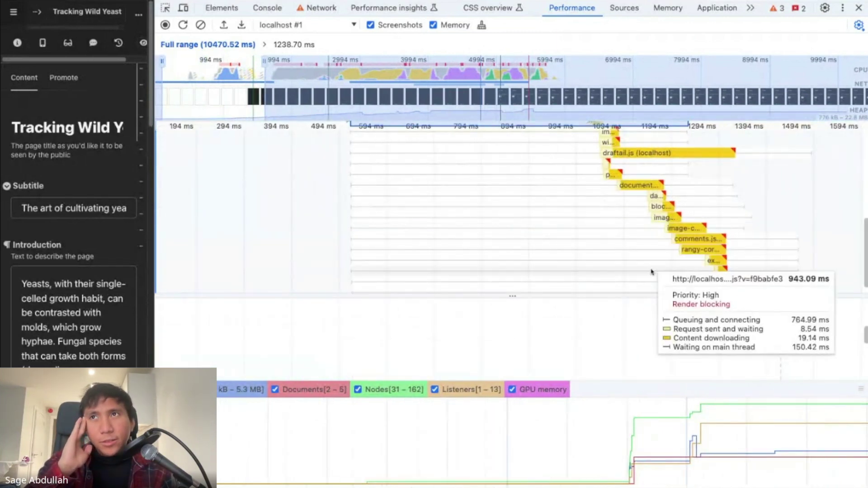
Examine the priority and timing breakdown of the last script requests in the network track, from blocks.js to comments.js and the expanding formset and privacy scripts
scroll(649, 271, right, 3)
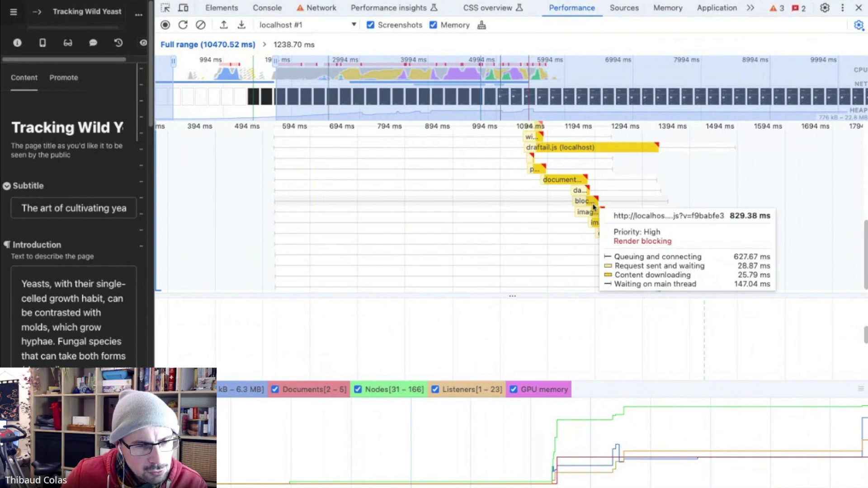
scroll(594, 207, up, 1)
scroll(575, 207, up, 1)
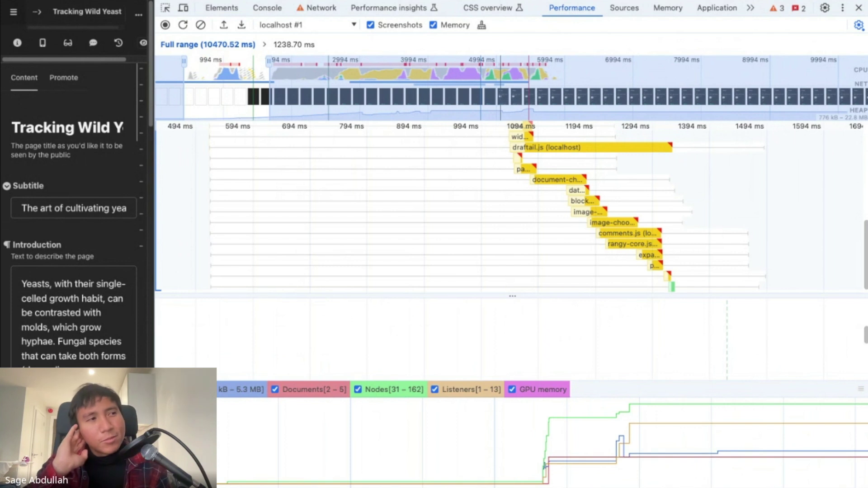
mouse_move(651, 255)
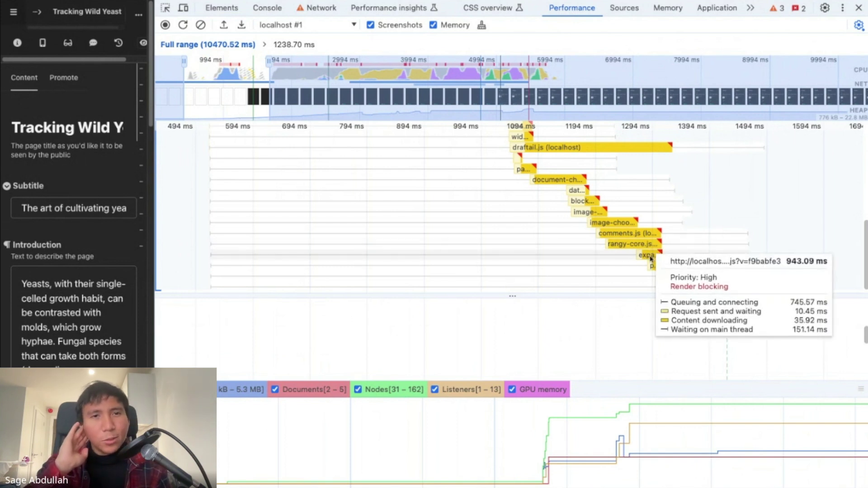
scroll(669, 259, up, 3)
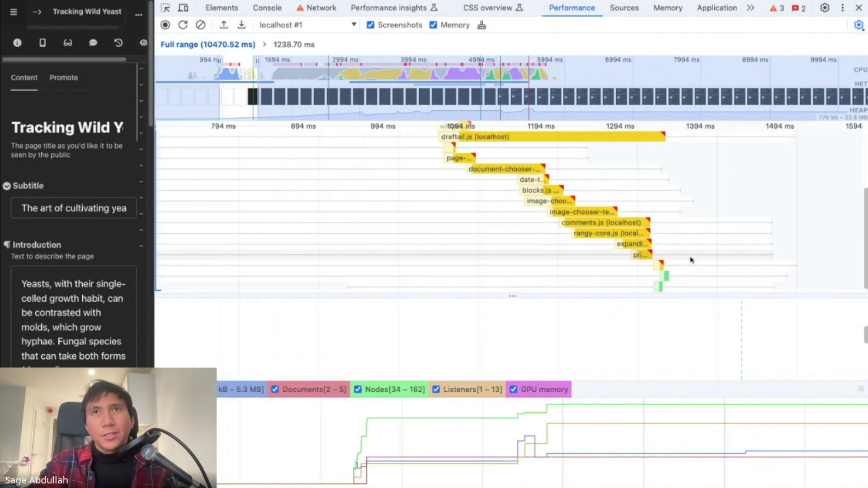
scroll(690, 261, up, 3)
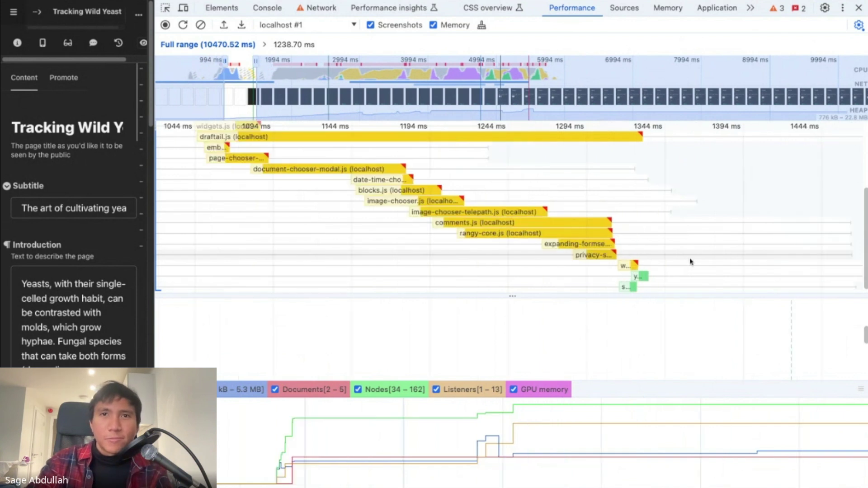
mouse_move(634, 271)
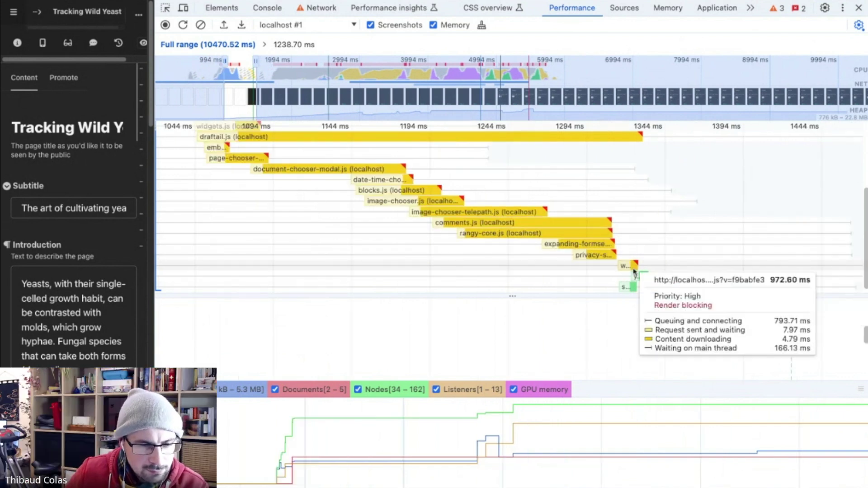
mouse_move(605, 254)
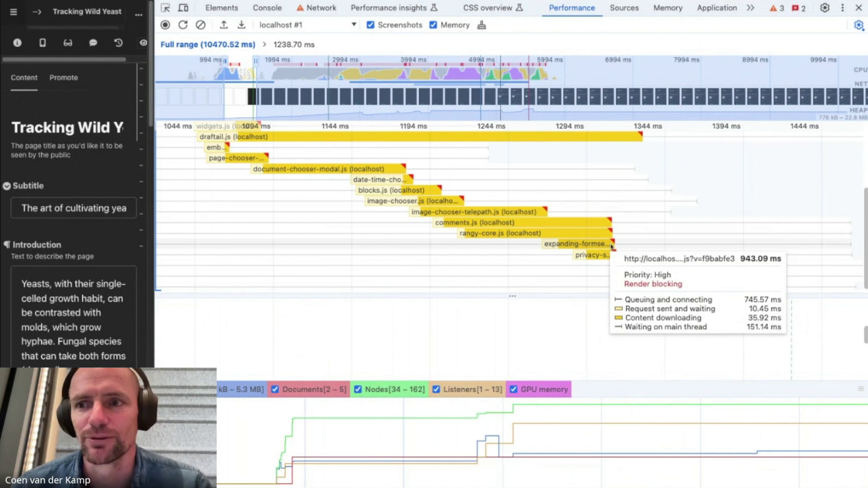
mouse_move(584, 223)
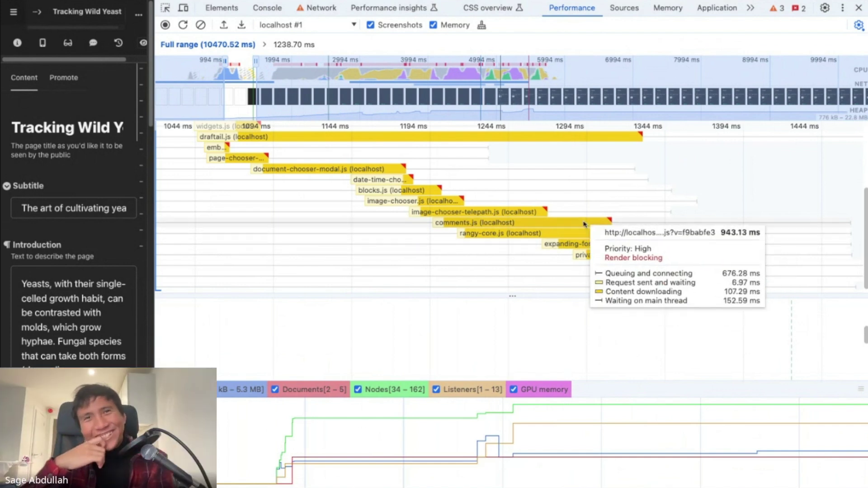
mouse_move(553, 203)
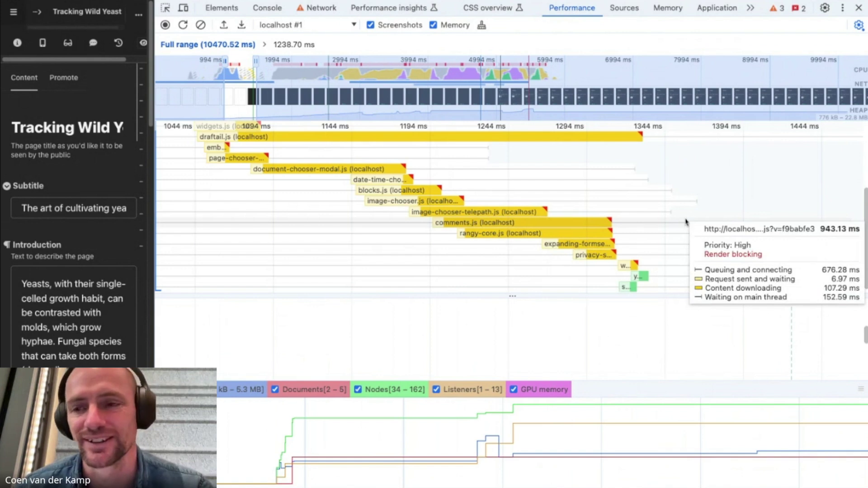
Inspect the final requests in the network track, widening the time range to view the scripts from core.js to draftail.js together
scroll(663, 255, down, 1)
scroll(664, 256, down, 3)
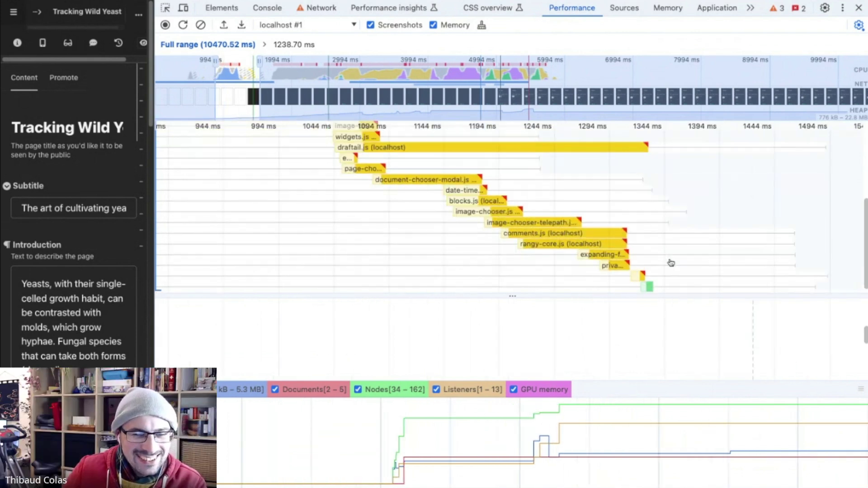
mouse_move(650, 287)
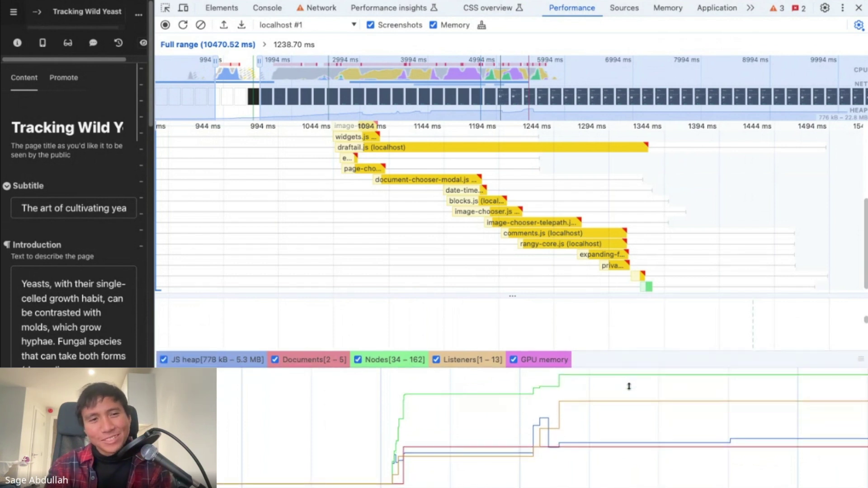
mouse_move(605, 235)
scroll(604, 235, down, 5)
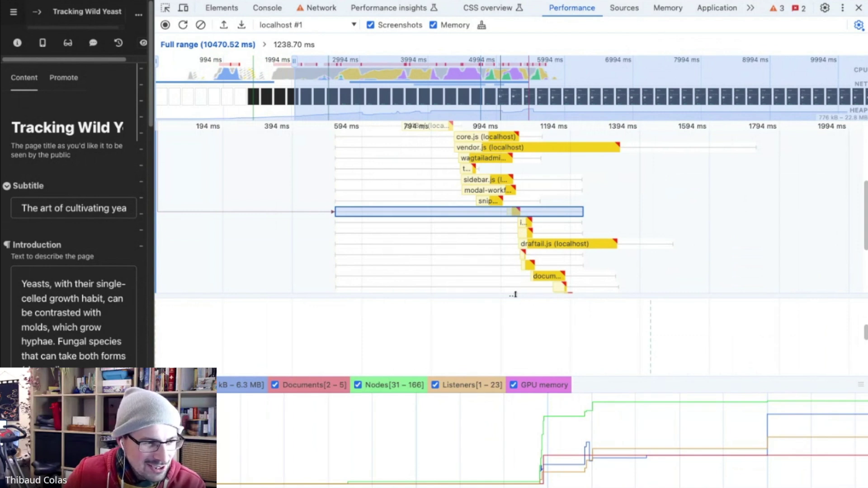
Shrink the network track and memory chart and collapse the Timings track to make room for the main thread activity
drag(515, 294, 512, 192)
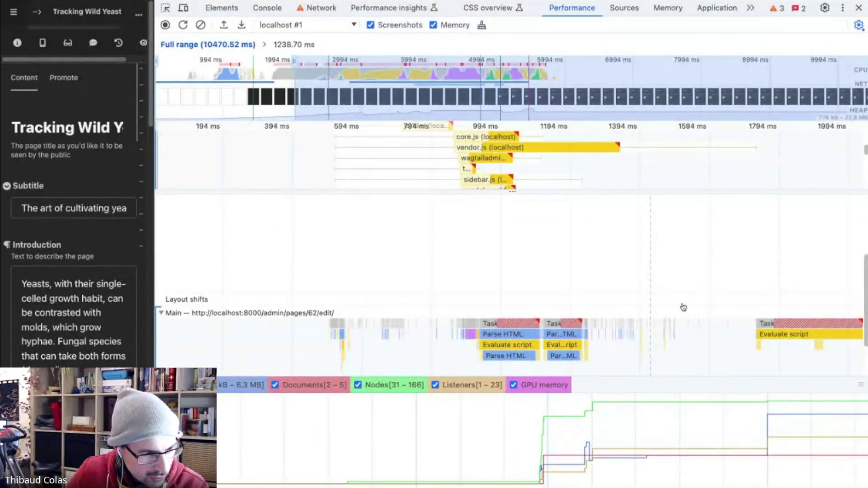
scroll(356, 297, down, 3)
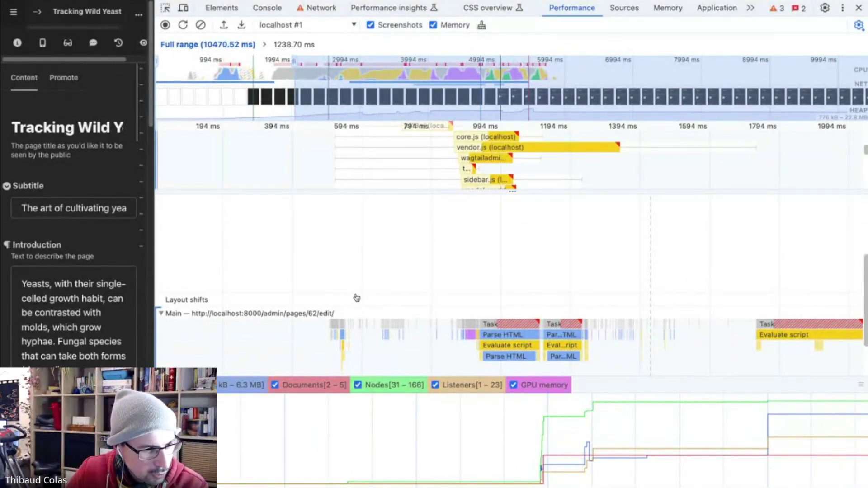
scroll(357, 296, right, 1)
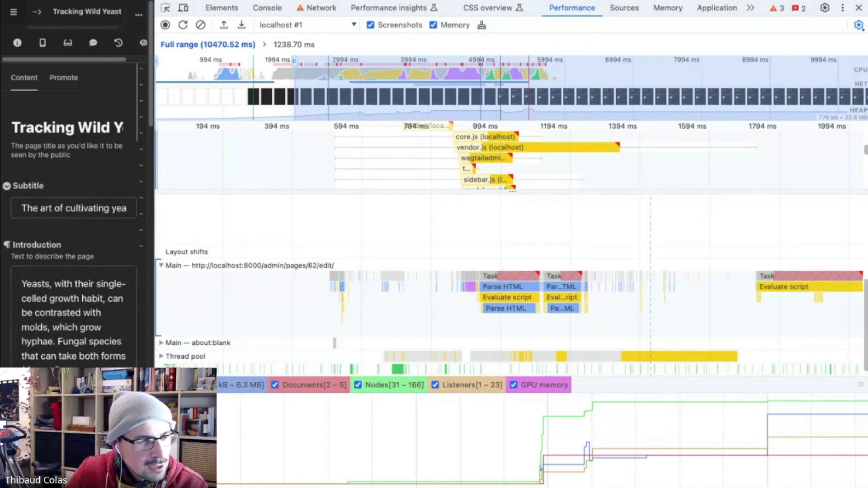
mouse_move(491, 307)
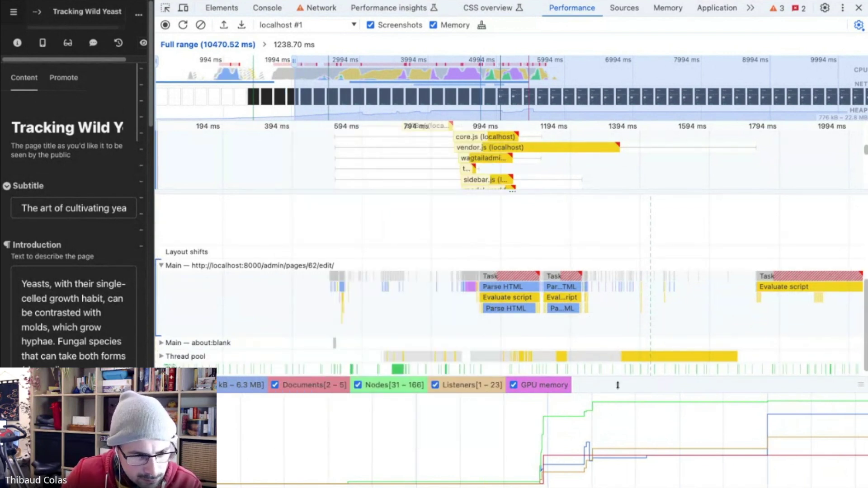
drag(618, 381, 616, 420)
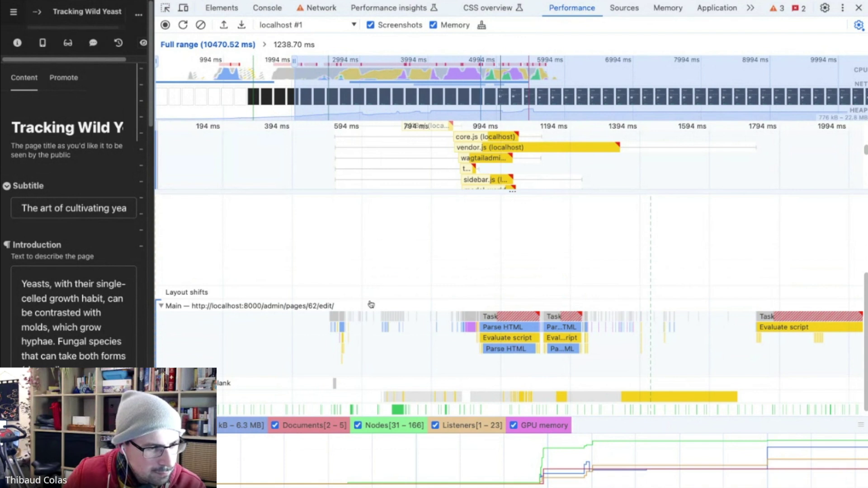
scroll(393, 303, up, 3)
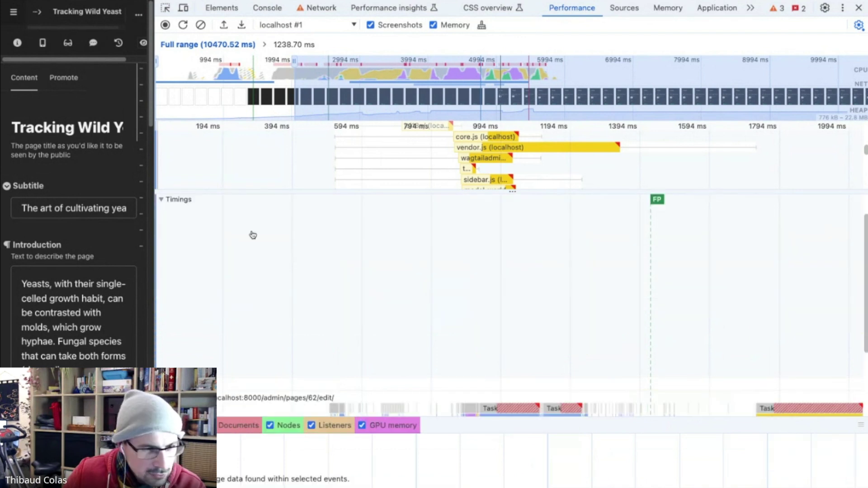
click(164, 201)
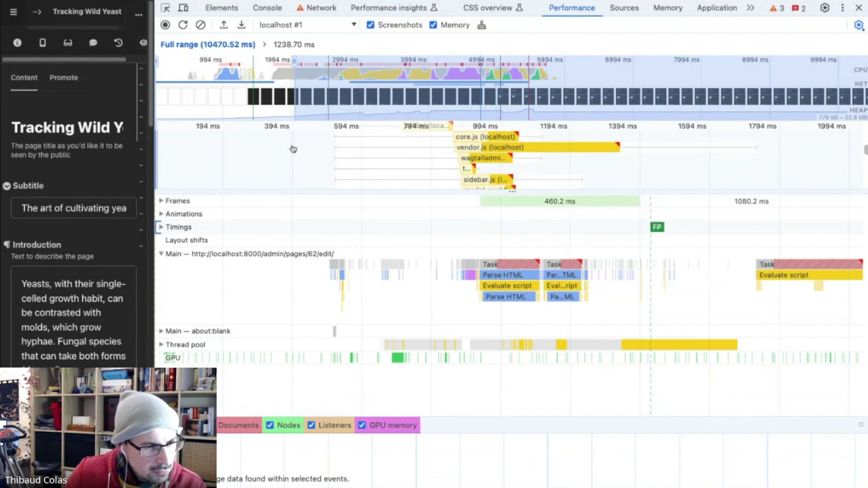
Examine the timing breakdown of the edit/ document request and the first Parse HTML tasks on the main thread
scroll(291, 149, up, 3)
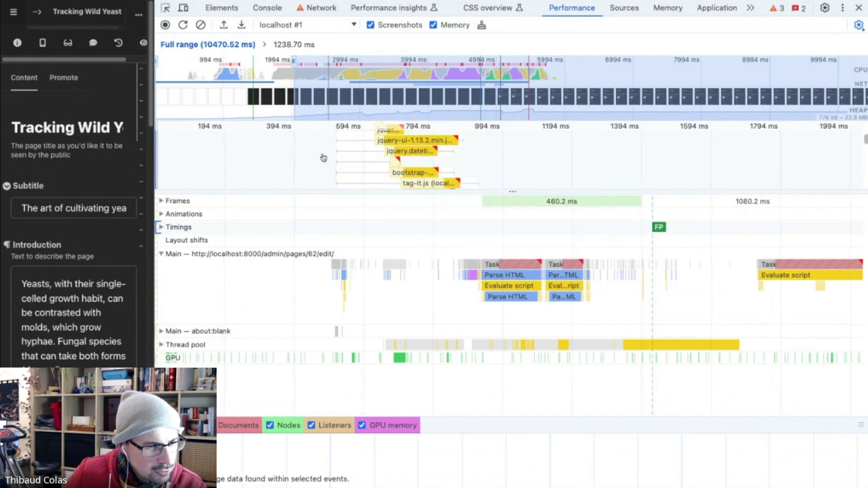
scroll(316, 153, up, 3)
mouse_move(233, 150)
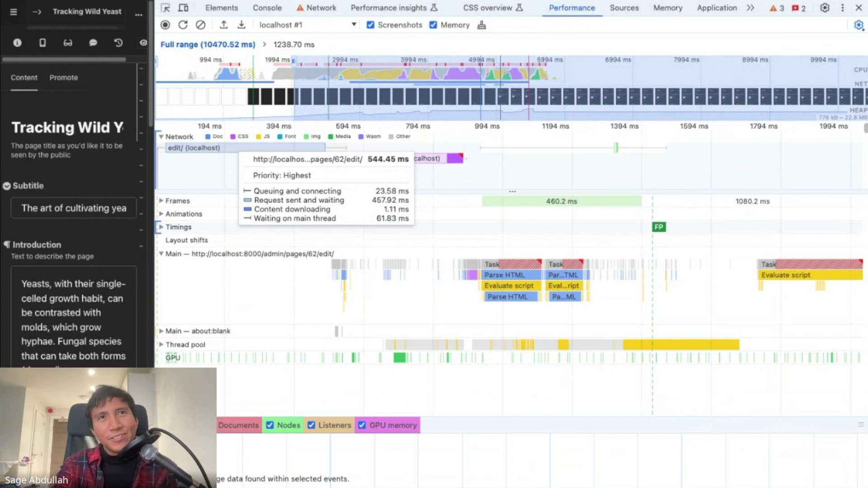
mouse_move(525, 277)
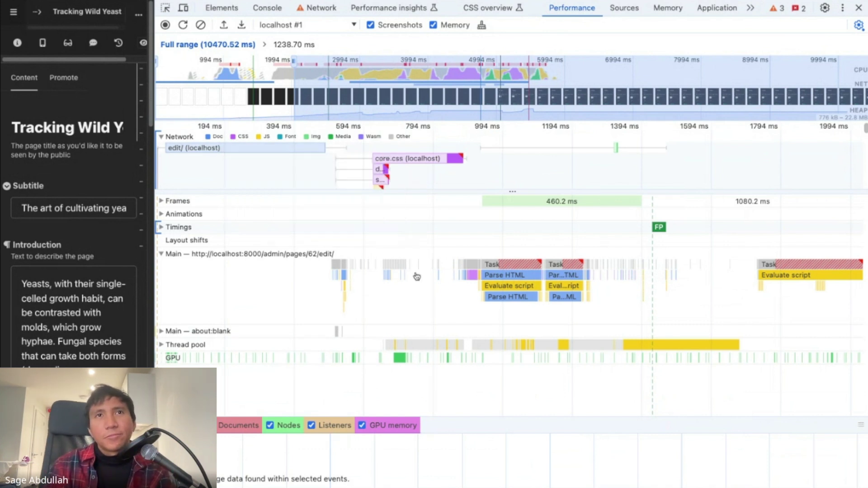
mouse_move(509, 299)
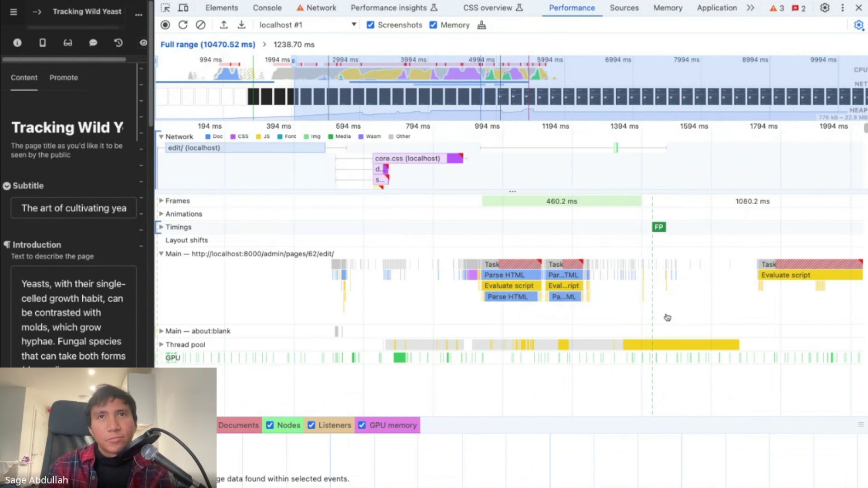
Examine the main thread tasks from first paint to page load, including the DOMContentLoaded event and its Recalculate style calls
scroll(668, 317, right, 5)
scroll(667, 317, right, 5)
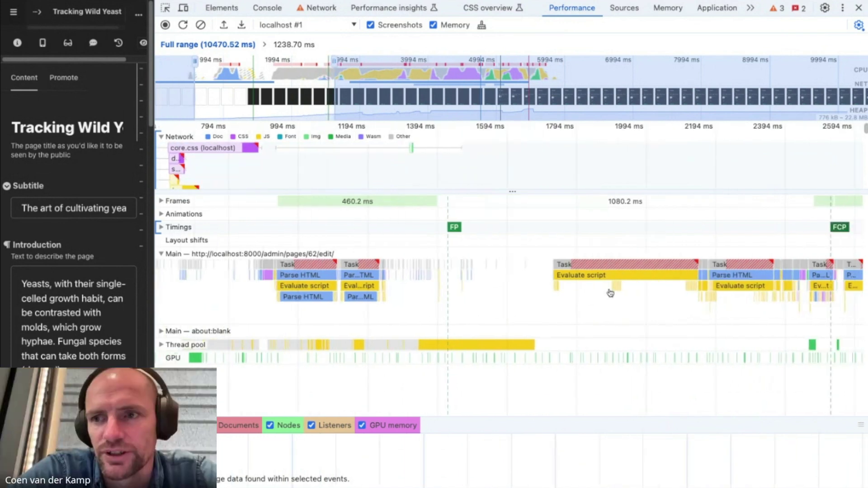
scroll(690, 319, right, 5)
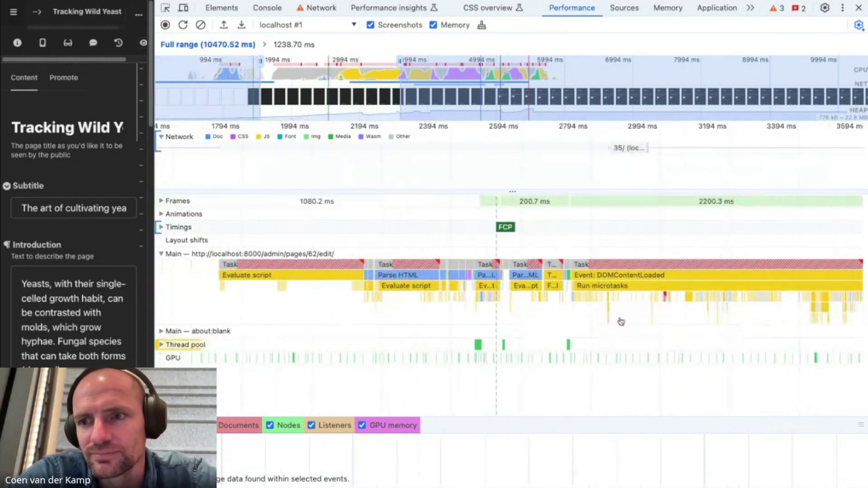
scroll(620, 320, down, 3)
scroll(624, 324, down, 5)
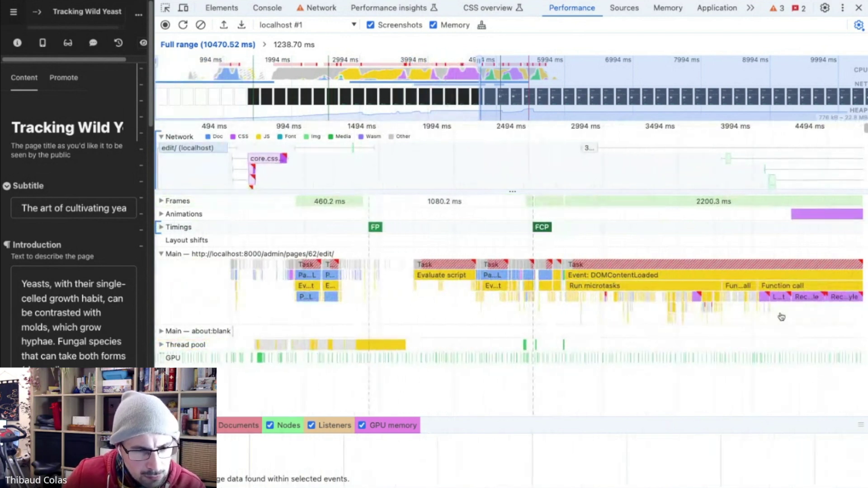
scroll(785, 319, right, 7)
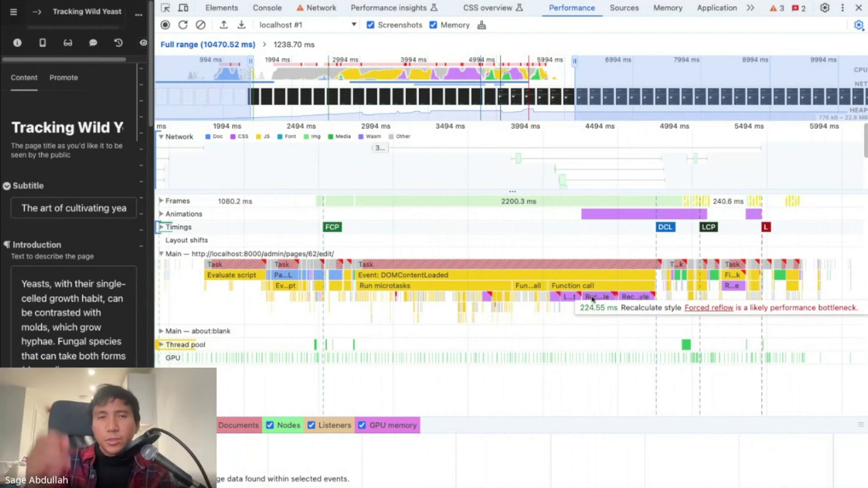
mouse_move(568, 292)
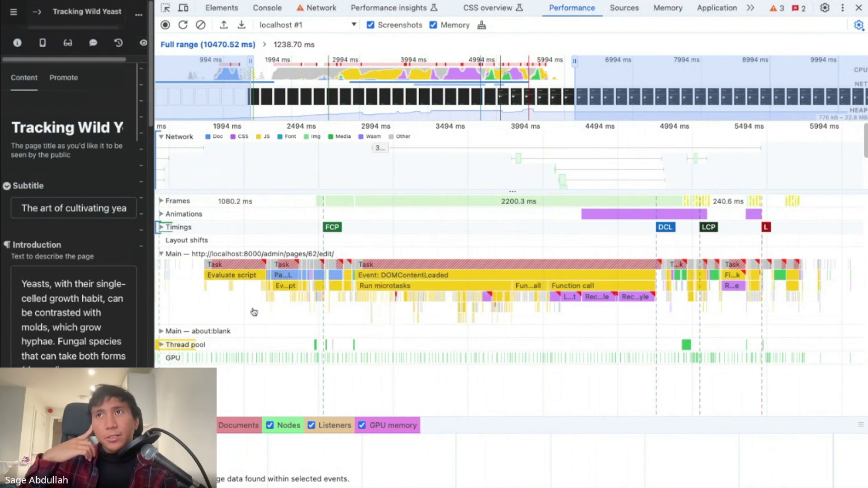
Inspect the earlier Evaluate script and Parse HTML tasks alongside the initial stylesheet and jQuery requests
scroll(254, 312, left, 4)
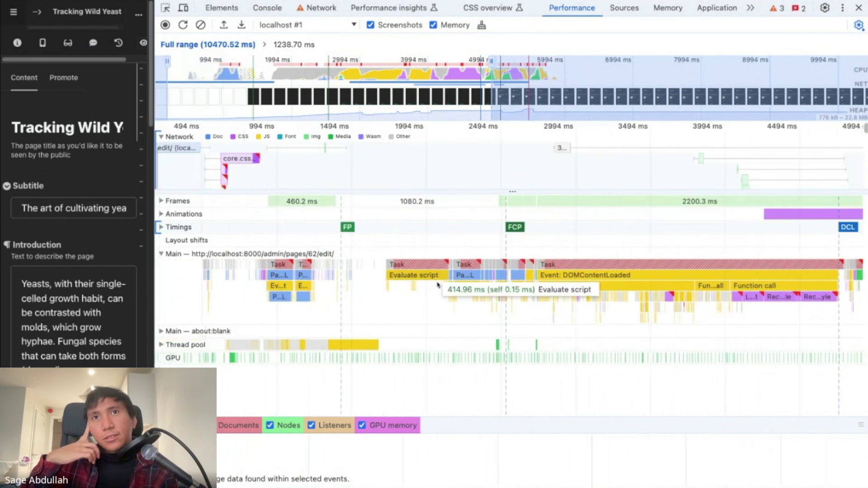
scroll(407, 298, left, 2)
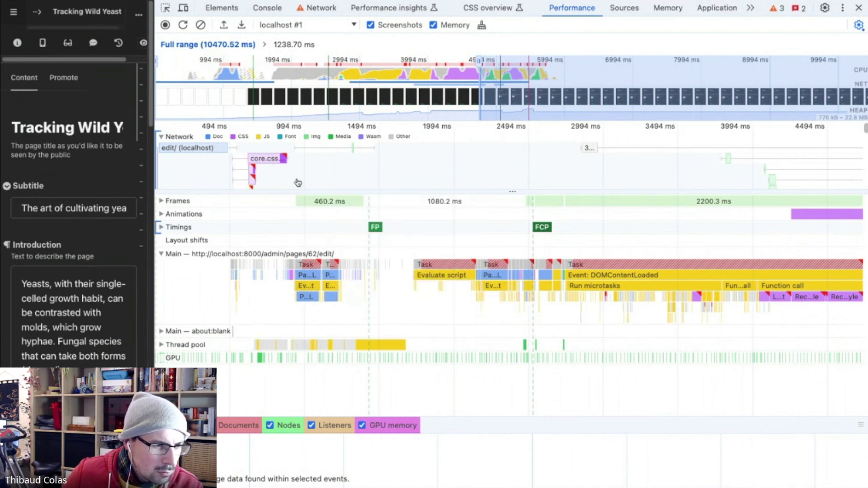
scroll(298, 183, down, 3)
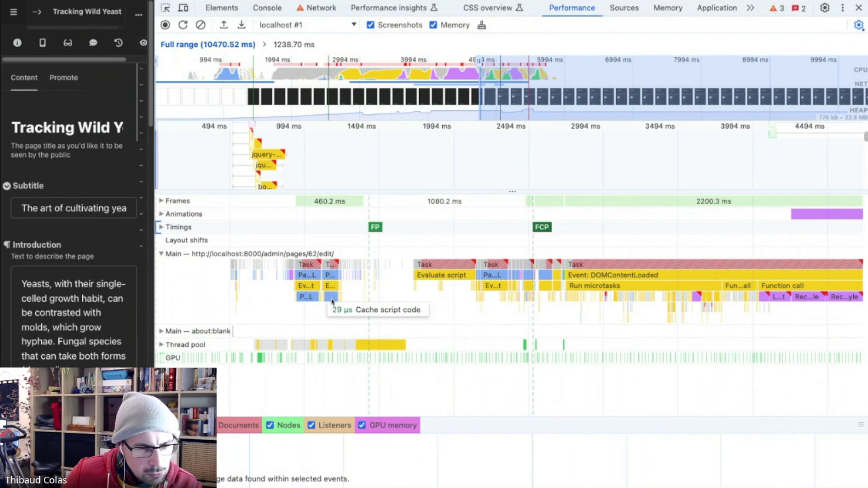
Zoom the timeline out, widen the page preview, and start recording JavaScript and CSS coverage for the page editor
scroll(463, 307, down, 3)
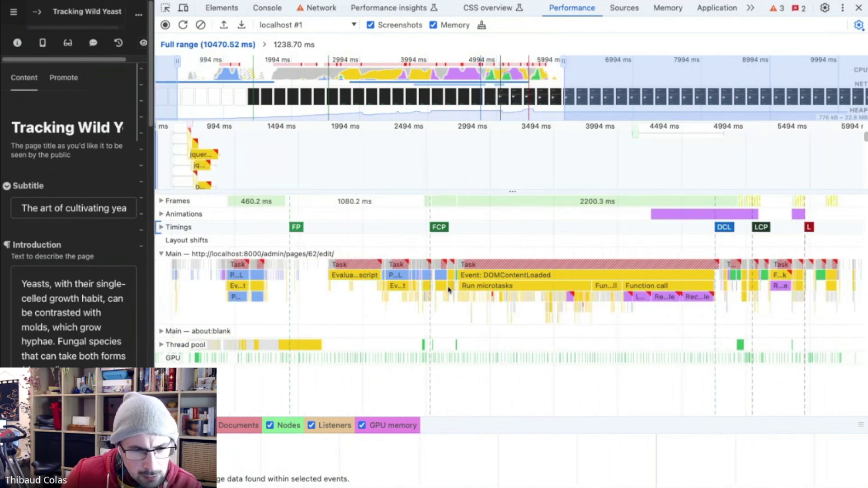
scroll(517, 302, down, 3)
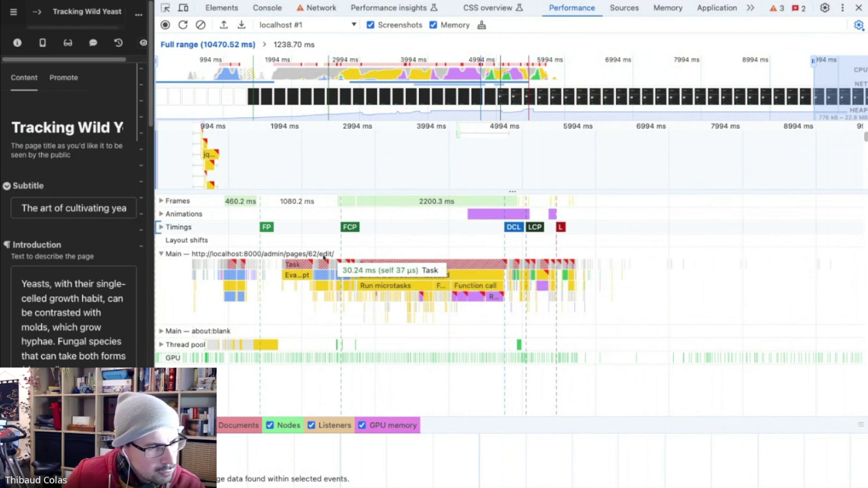
drag(156, 240, 383, 240)
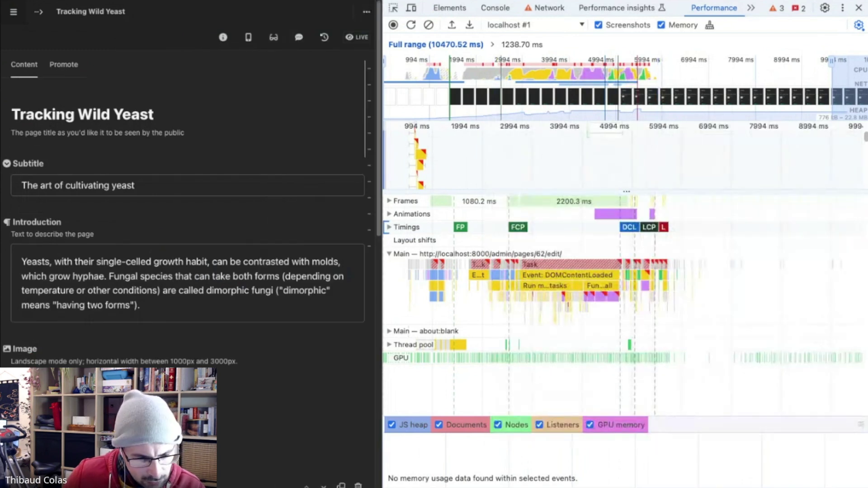
key(Escape)
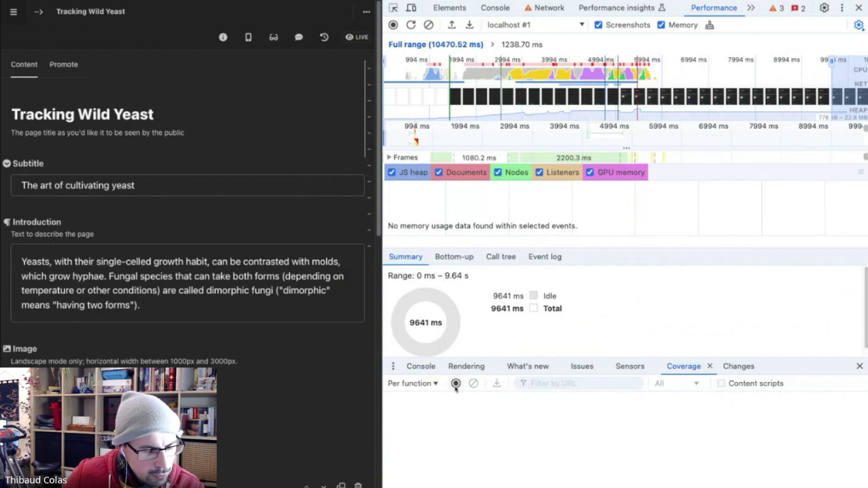
click(455, 384)
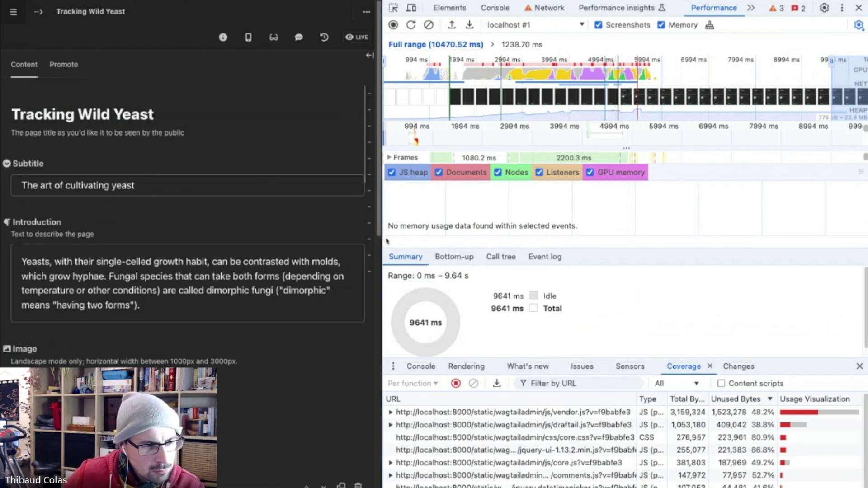
Widen the page preview further and exercise the editor form, the article date field and the Settings submenu while coverage records
drag(383, 238, 462, 238)
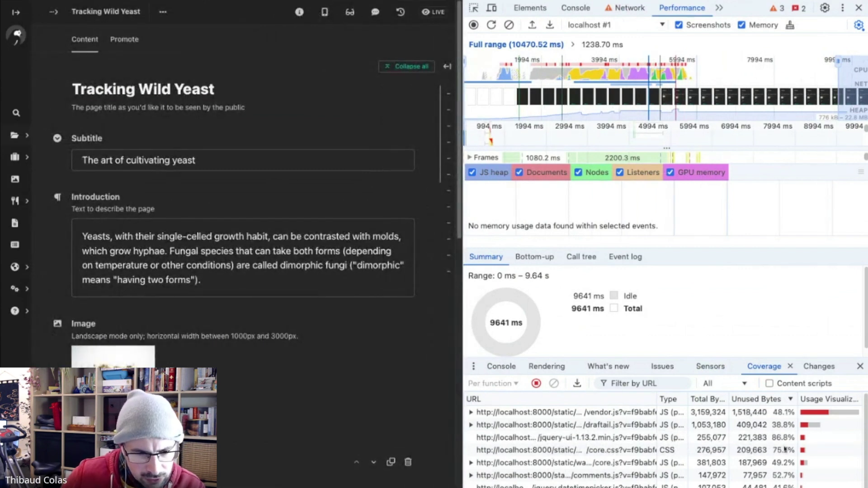
scroll(346, 298, down, 2)
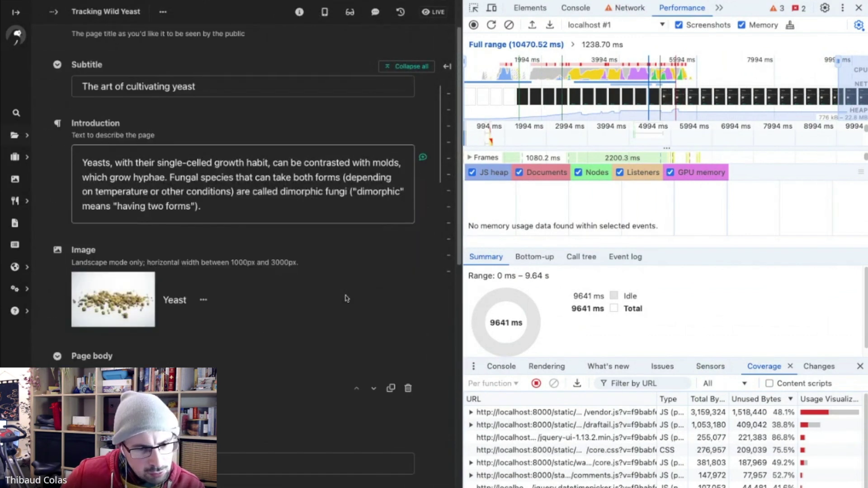
scroll(347, 298, down, 10)
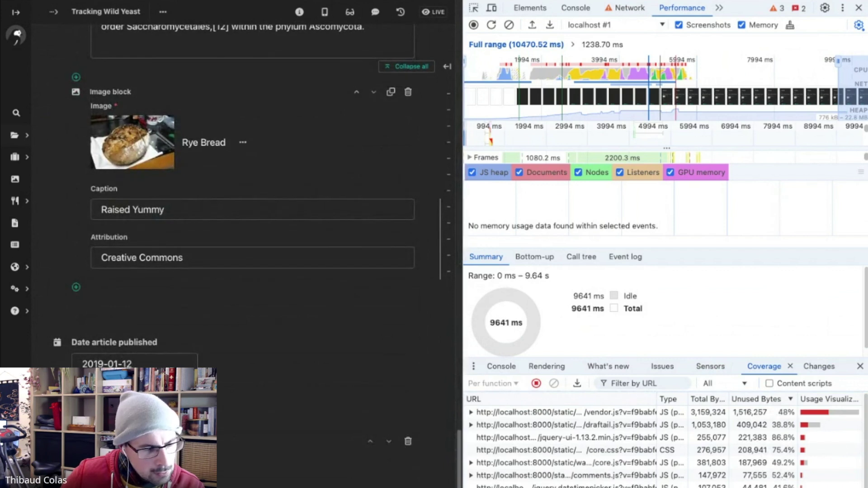
click(129, 363)
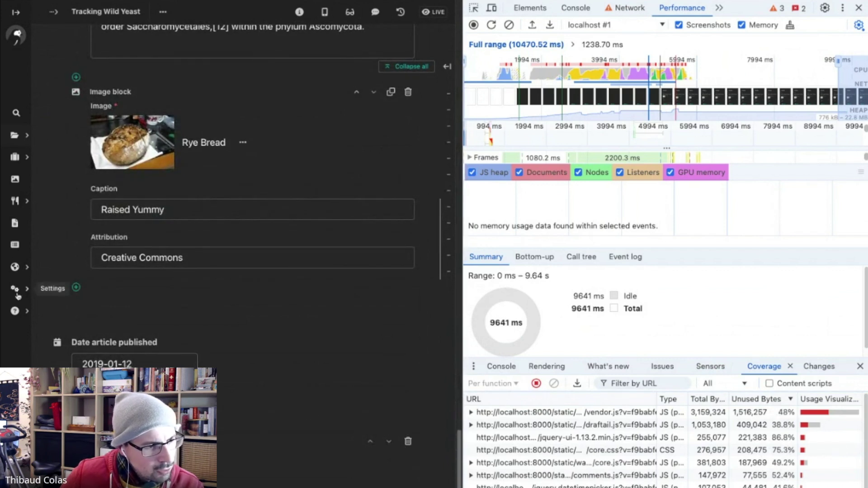
click(15, 288)
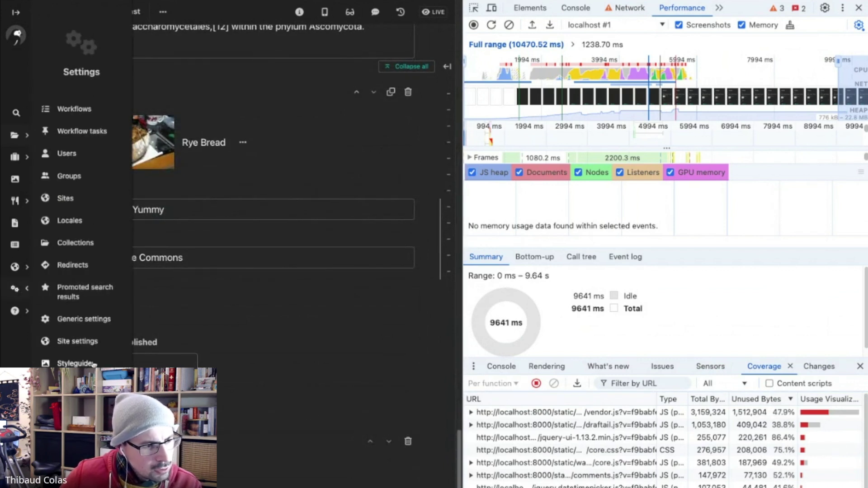
click(200, 346)
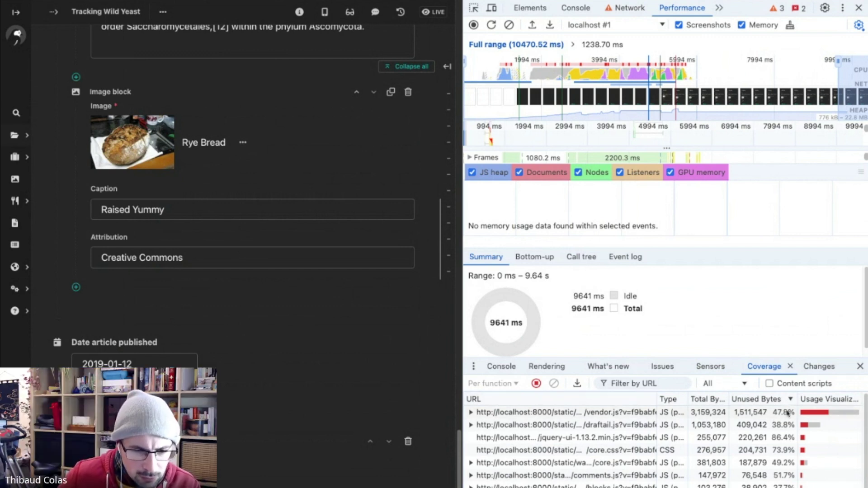
Open the coverage-annotated source of core.js and draftail.css from the coverage results
click(565, 463)
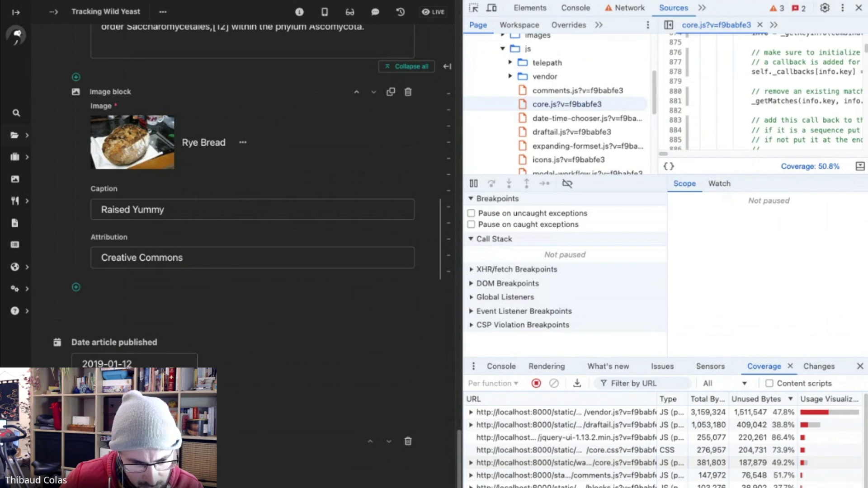
click(565, 487)
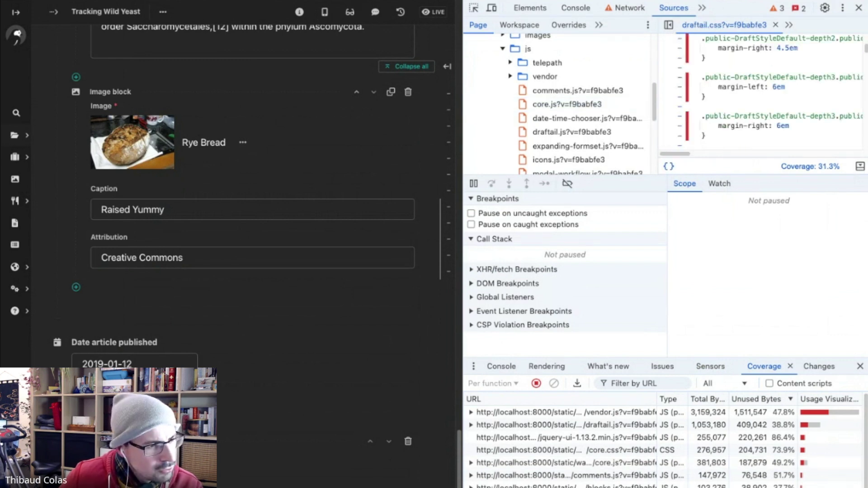
Exercise the Paragraph block's rich text editor by selecting the word "single" and opening the block insertion options
scroll(271, 267, up, 15)
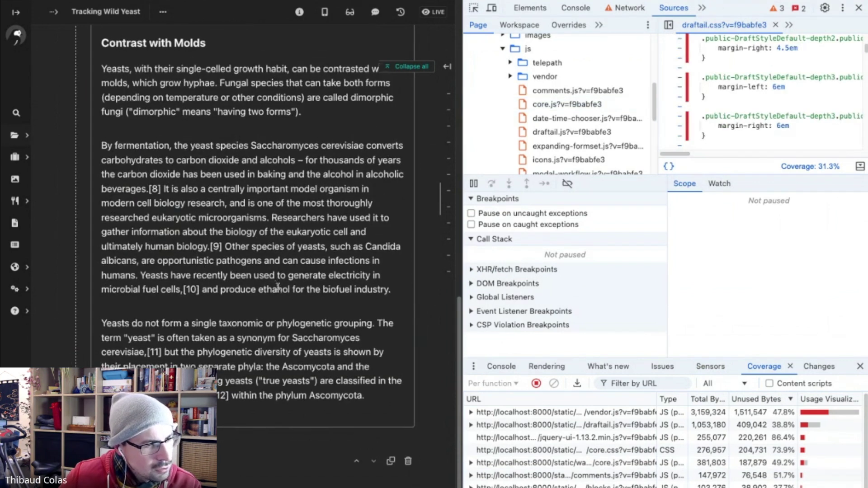
click(264, 270)
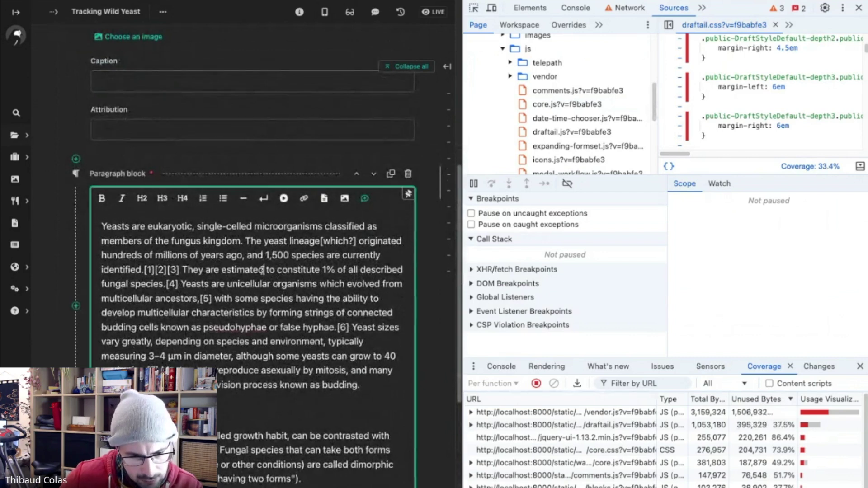
double_click(212, 227)
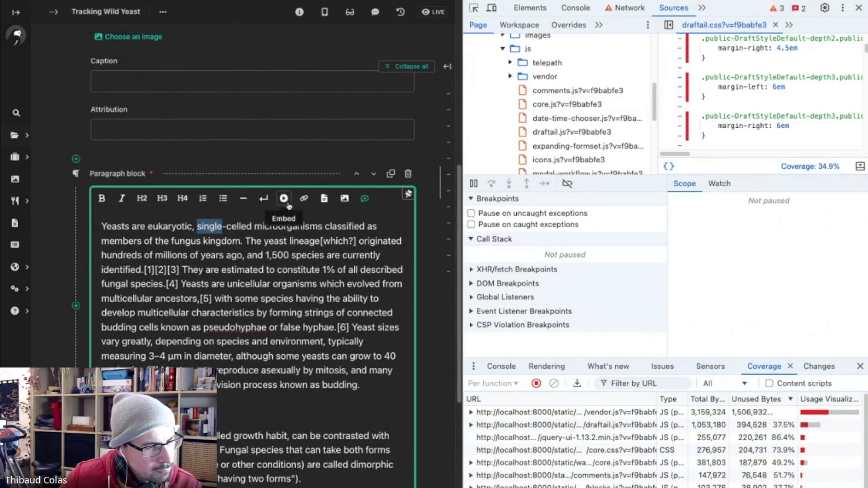
click(380, 381)
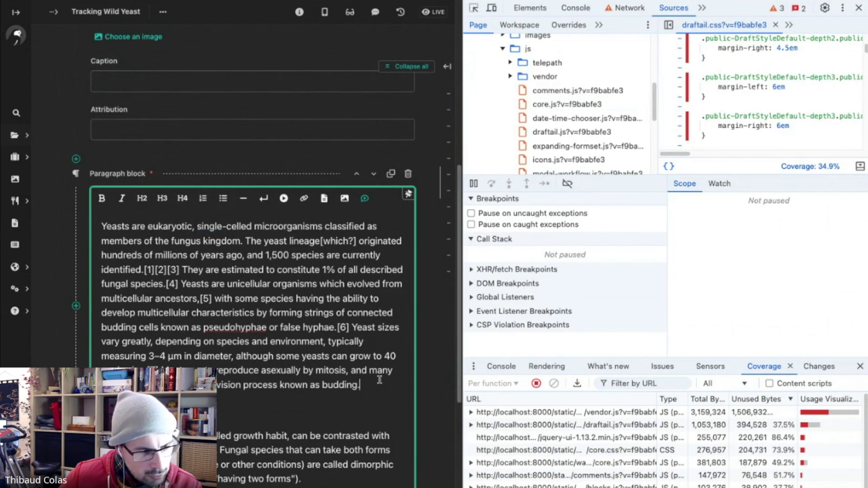
click(77, 306)
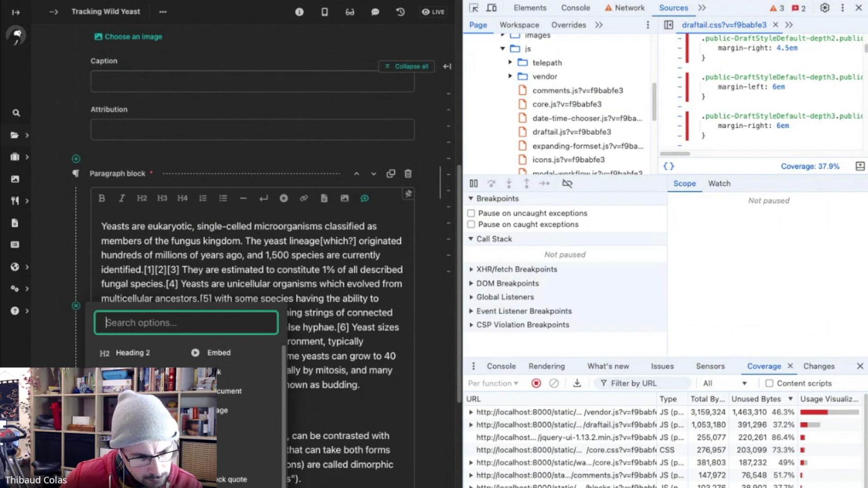
Examine the unused code in core.css and jquery-ui-1.13.2.min.js through their coverage-annotated sources
click(741, 449)
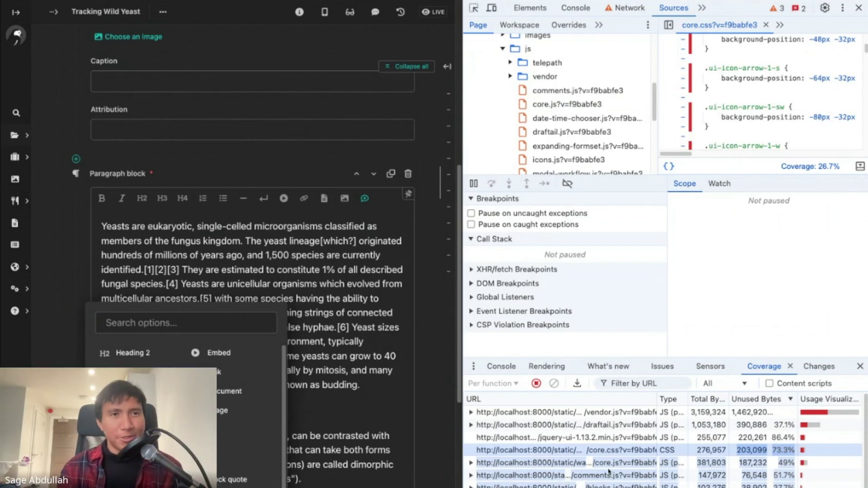
click(605, 439)
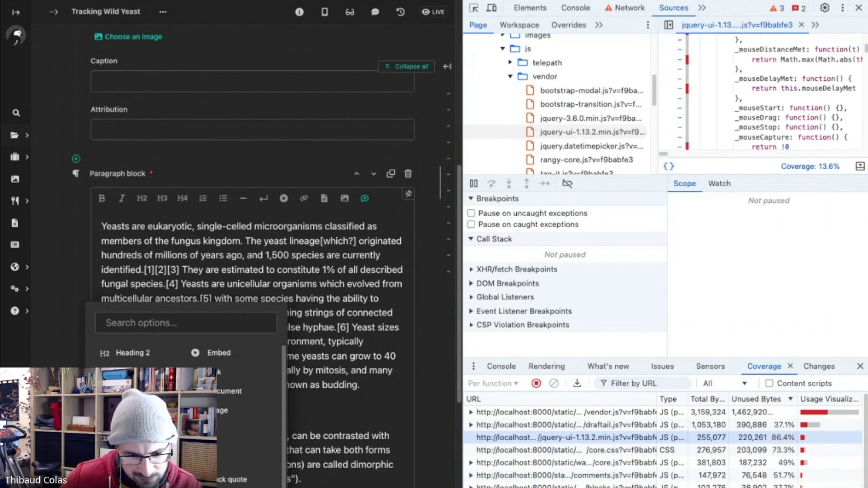
scroll(818, 464, down, 1)
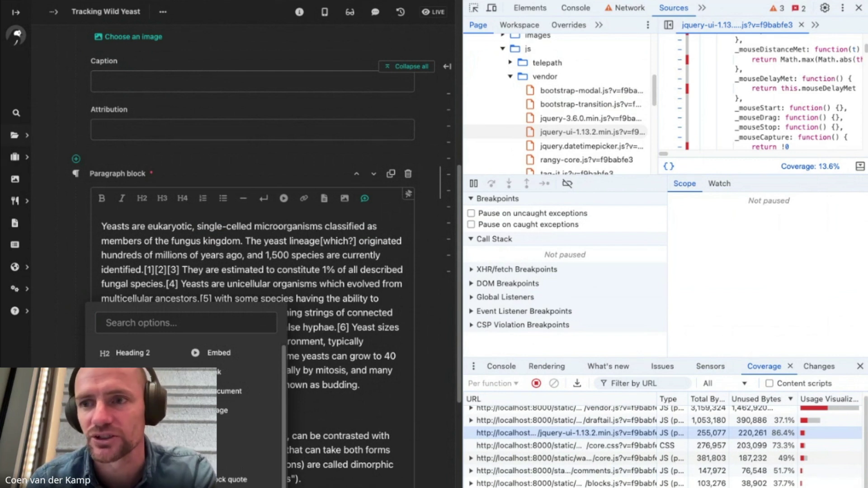
scroll(663, 447, up, 1)
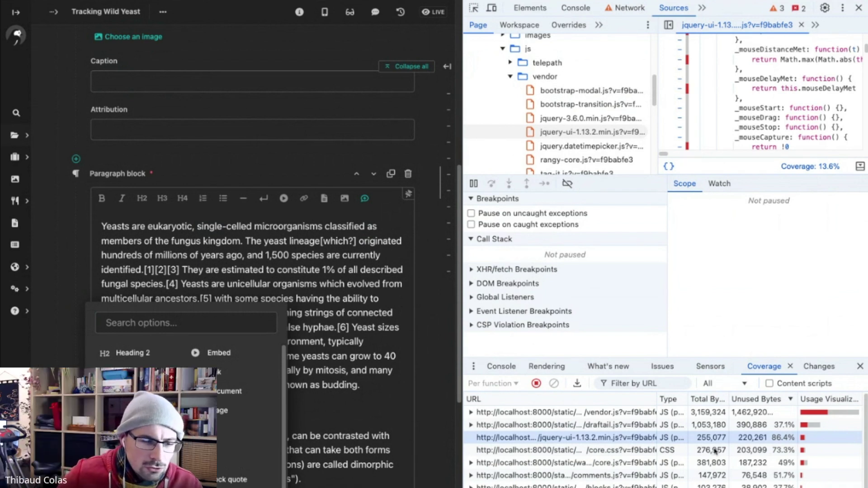
click(716, 128)
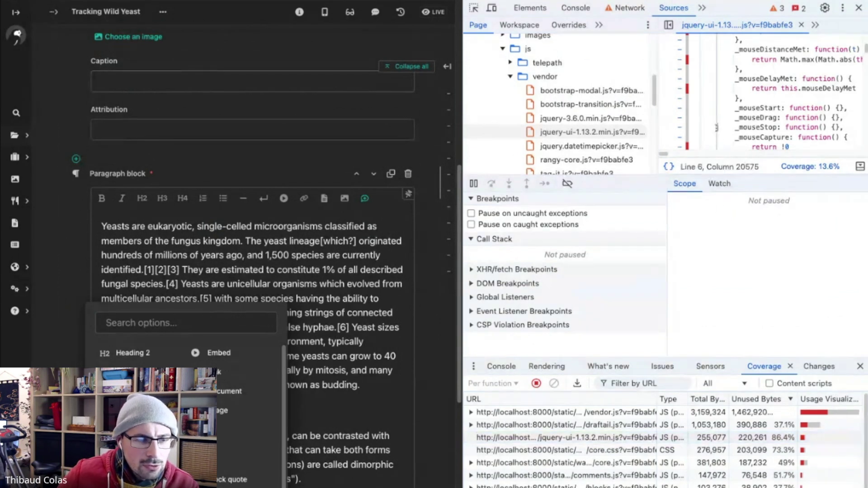
Return to the performance recording and enlarge the developer tools to show the main thread activity above a reduced coverage list
click(701, 11)
click(723, 43)
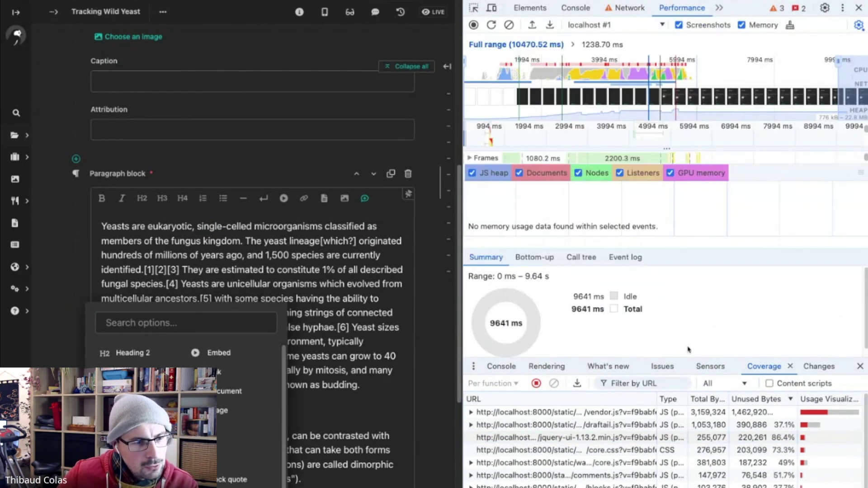
drag(467, 219, 286, 219)
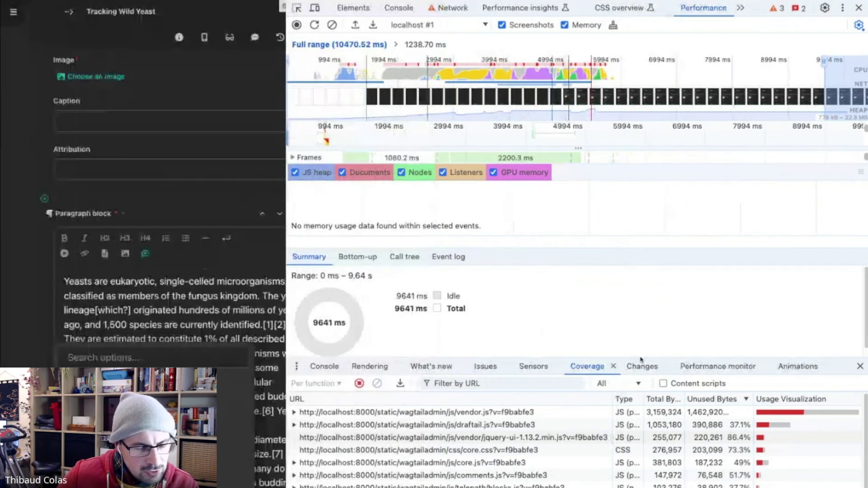
drag(674, 358, 674, 487)
drag(675, 324, 675, 376)
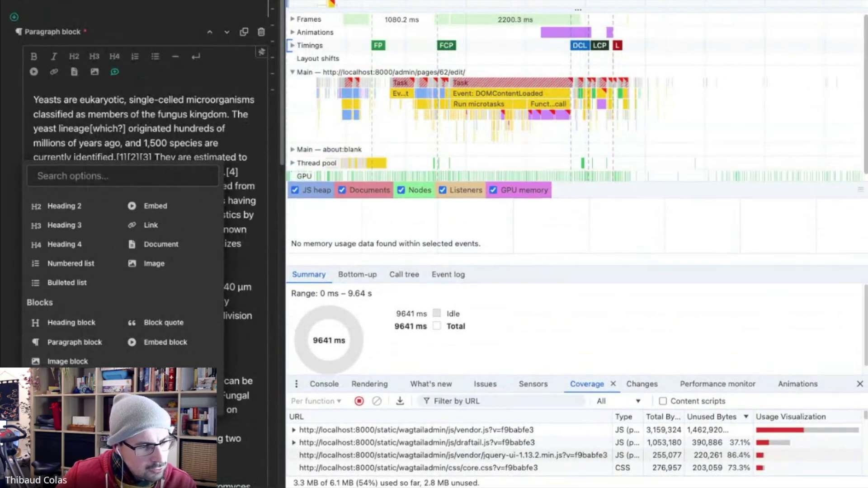
Check the event log, call tree, bottom-up and summary views for the timeline range around DOMContentLoaded and page load
scroll(768, 22, down, 1)
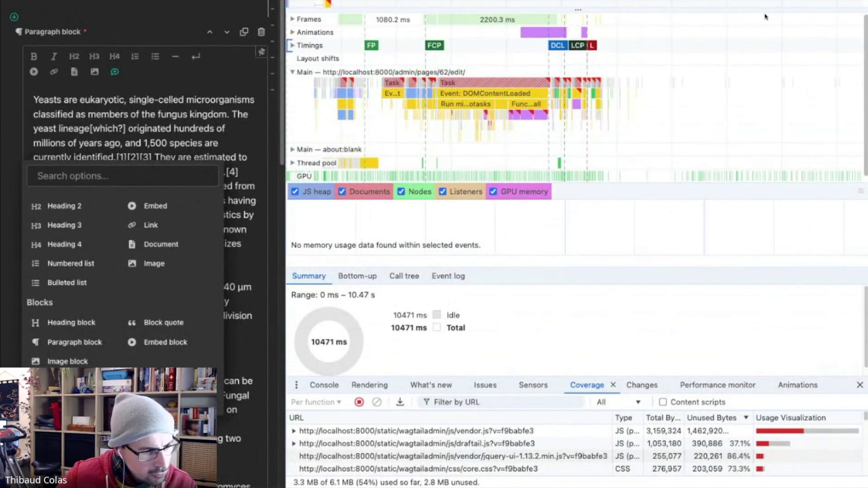
scroll(766, 17, up, 5)
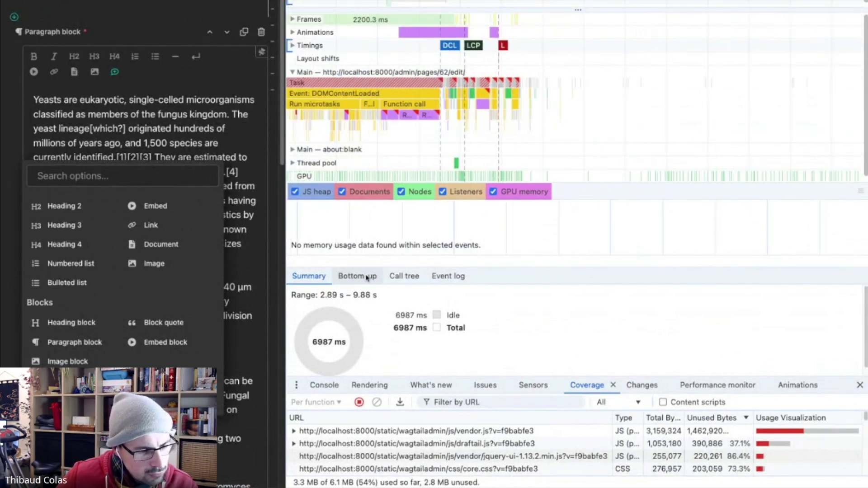
click(454, 276)
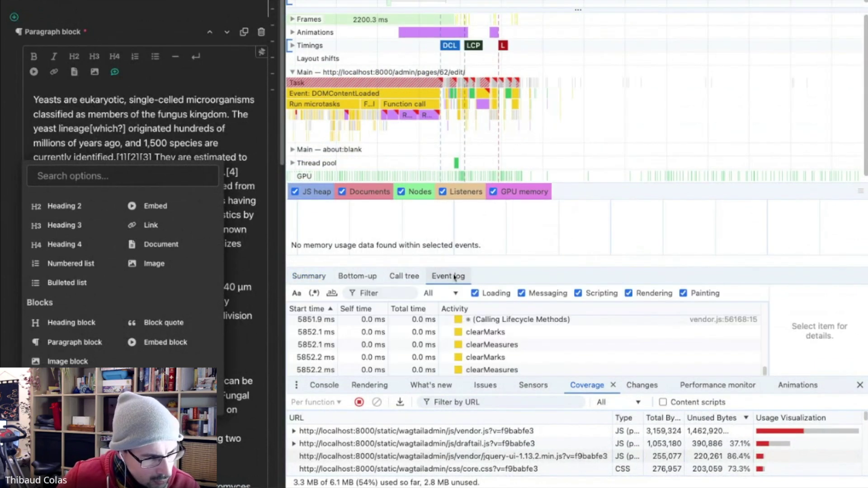
click(404, 276)
click(357, 276)
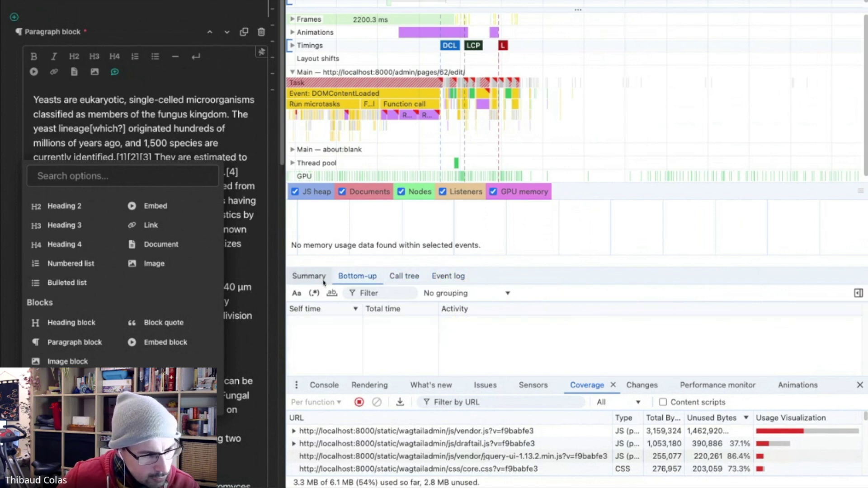
click(309, 276)
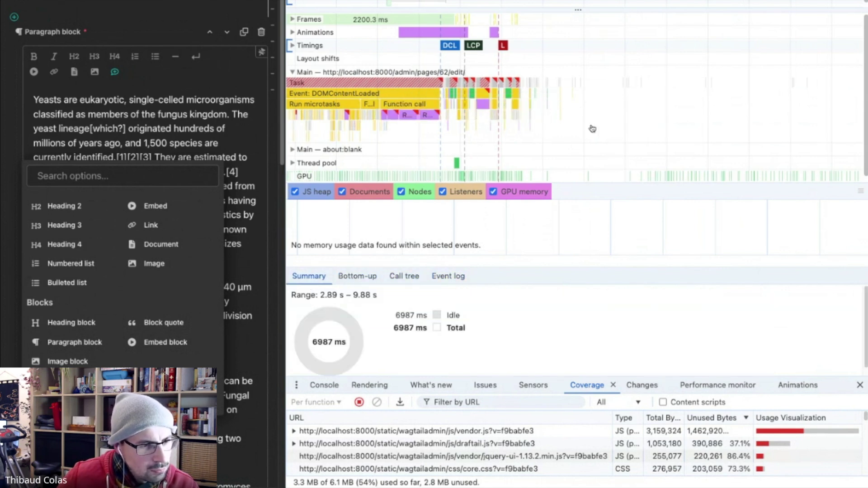
Inspect the network request details and timing breakdown of jquery-ui-1.13.2.min.js at the start of the timeline
scroll(592, 129, left, 5)
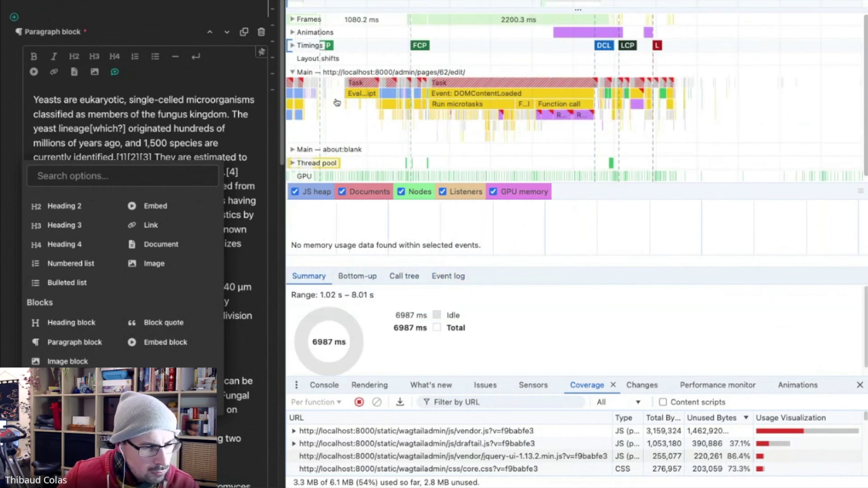
scroll(336, 102, left, 3)
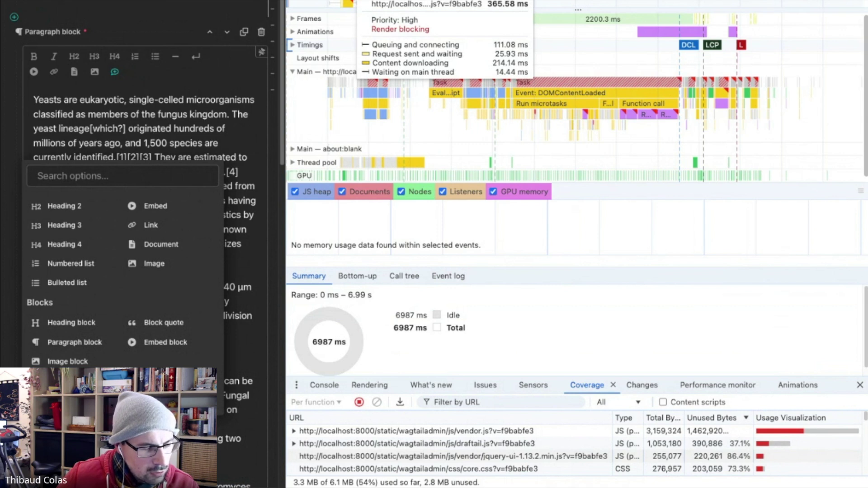
click(350, 6)
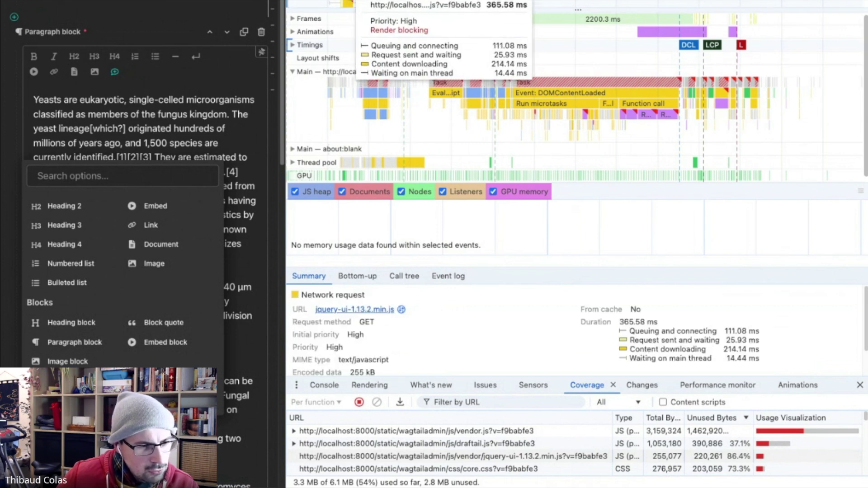
scroll(474, 338, down, 1)
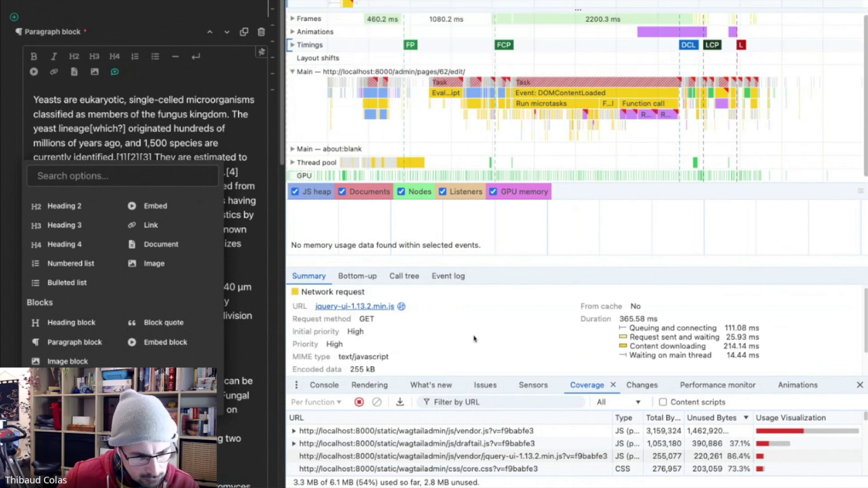
Check the remaining request details of jquery-ui-1.13.2.min.js and its bottom-up, call tree and event log views
scroll(474, 339, up, 1)
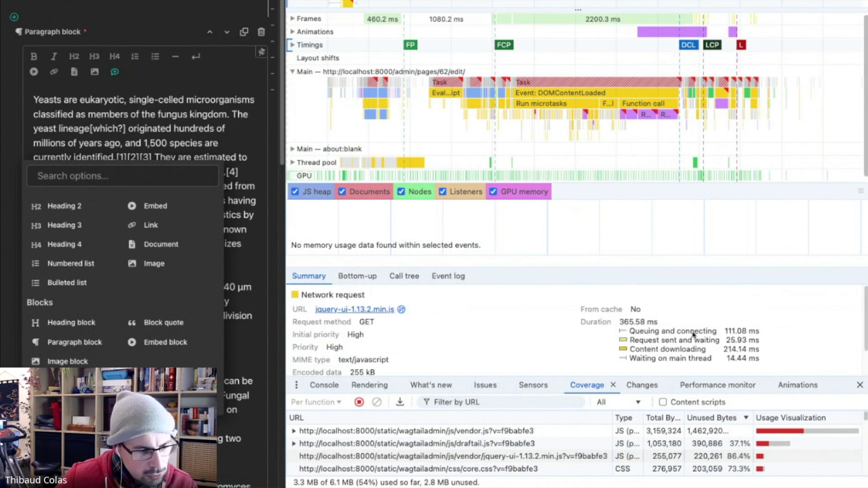
scroll(693, 335, down, 3)
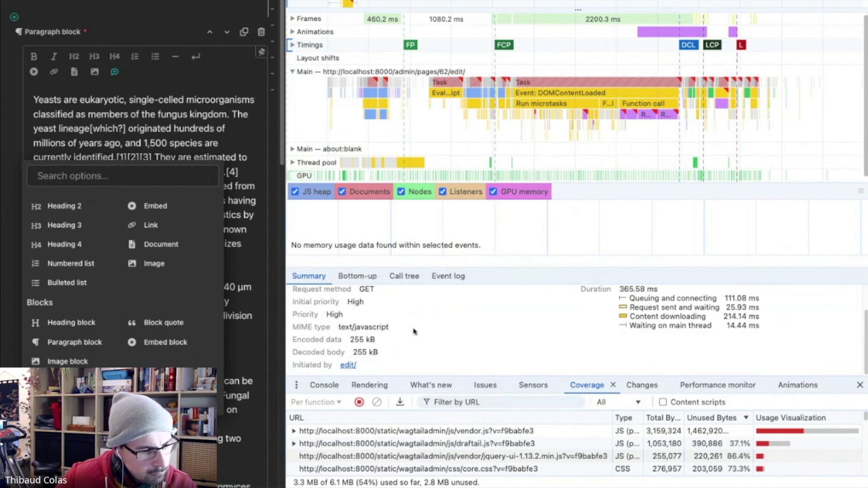
click(370, 279)
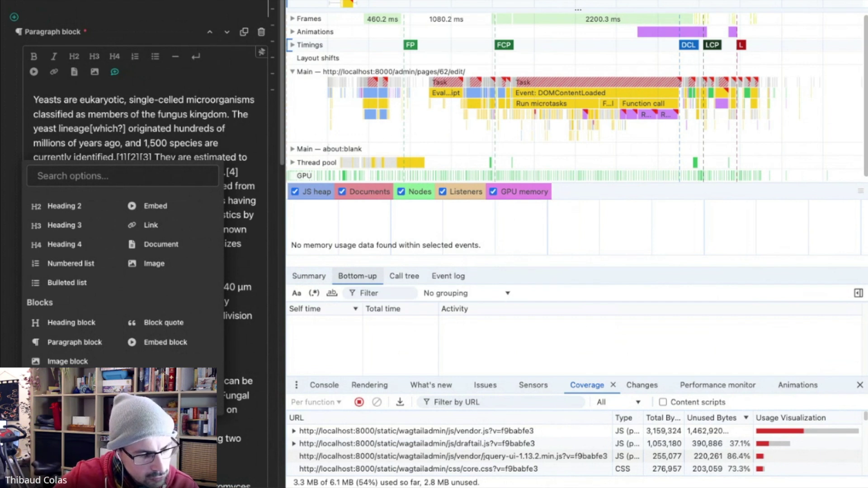
click(403, 276)
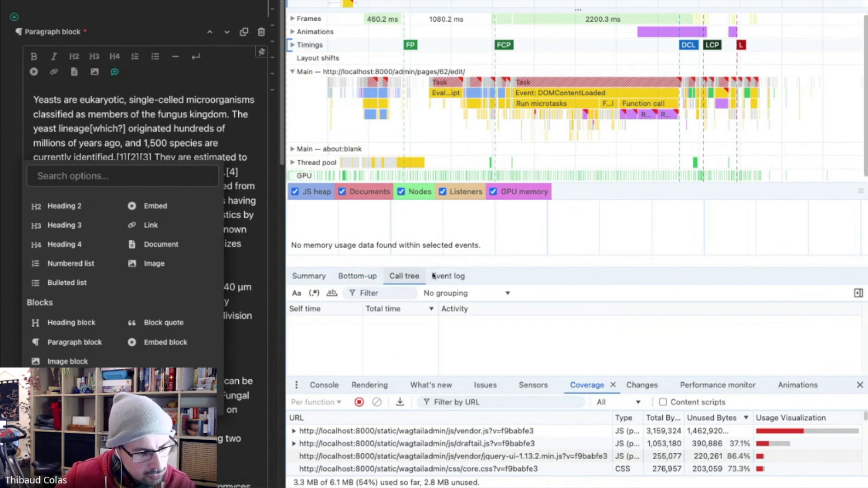
click(450, 277)
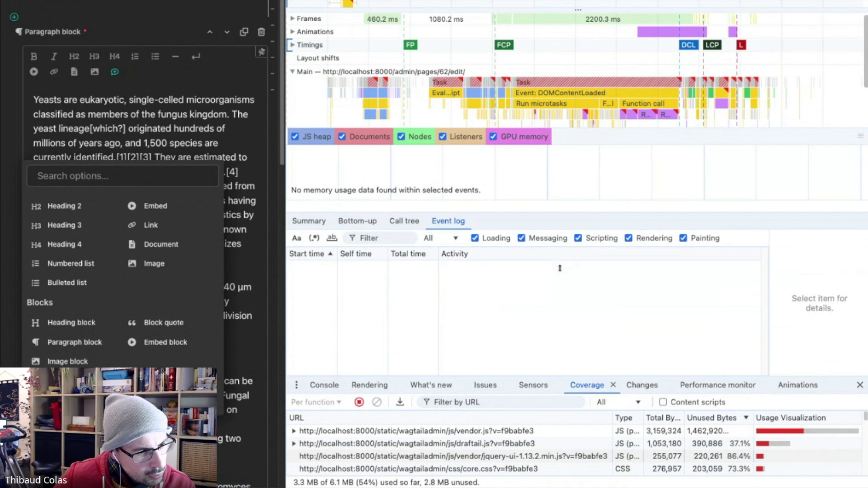
drag(560, 268, 559, 286)
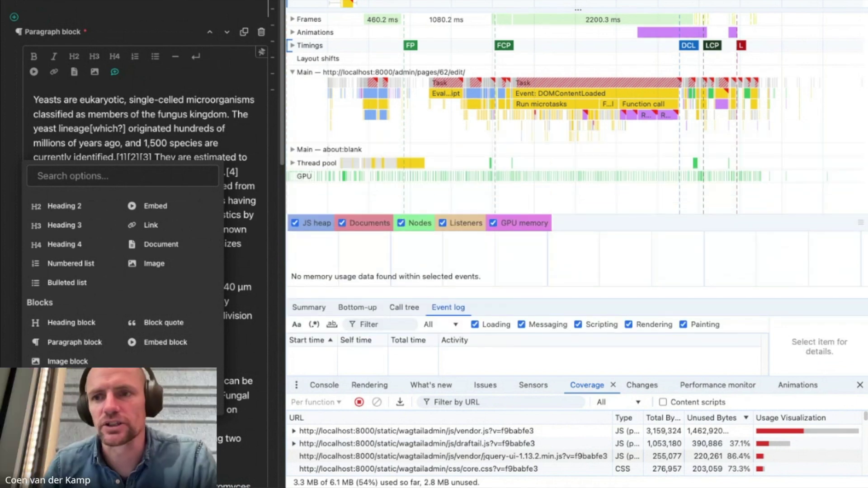
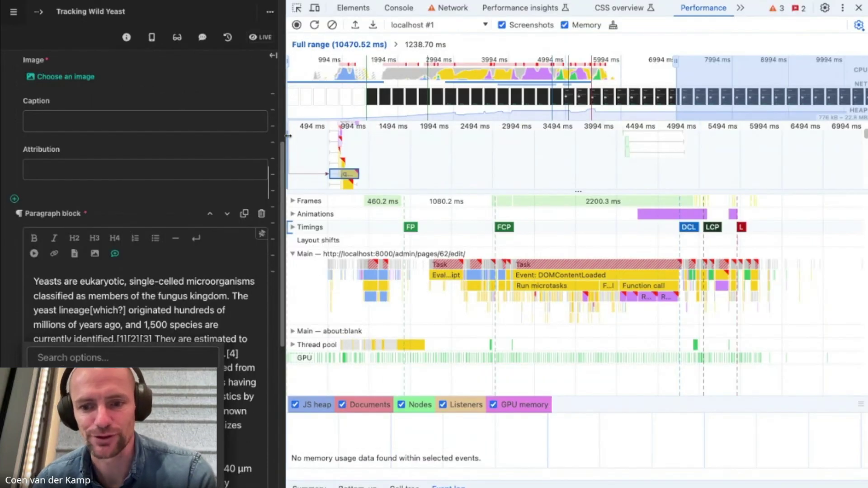
Give the page editor more width, enlarge the network track and inspect the timing breakdown of the vendor script request
drag(287, 136, 491, 136)
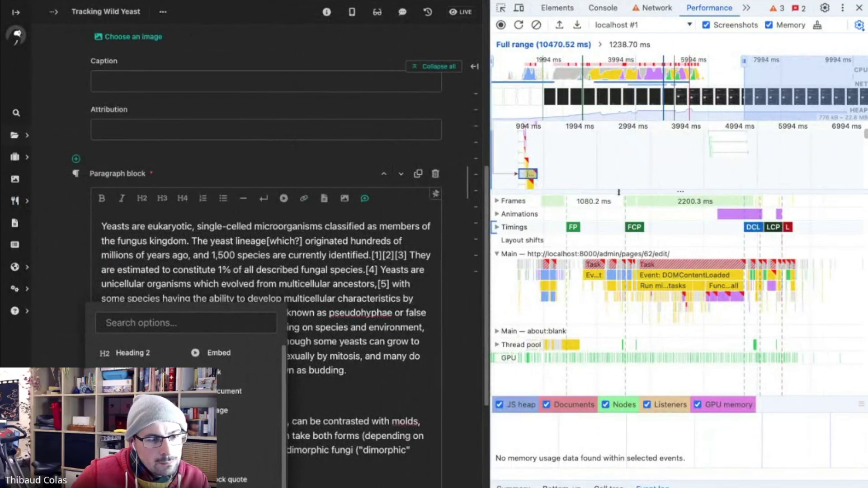
drag(638, 191, 638, 286)
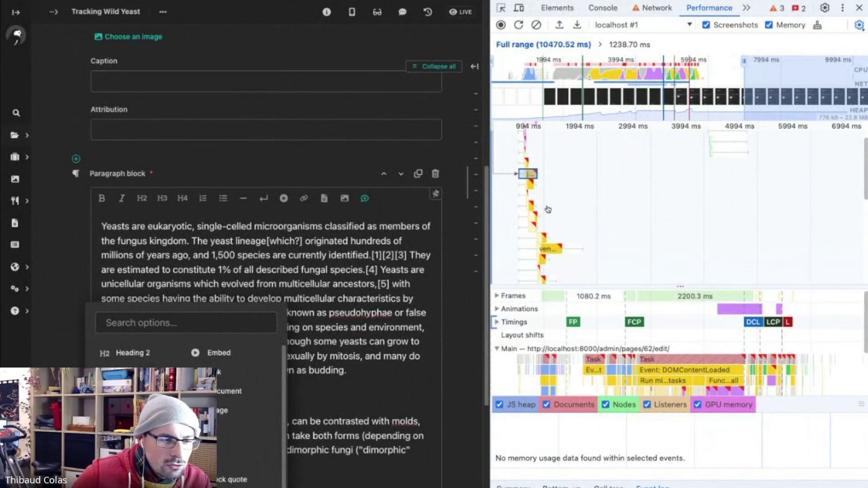
mouse_move(528, 174)
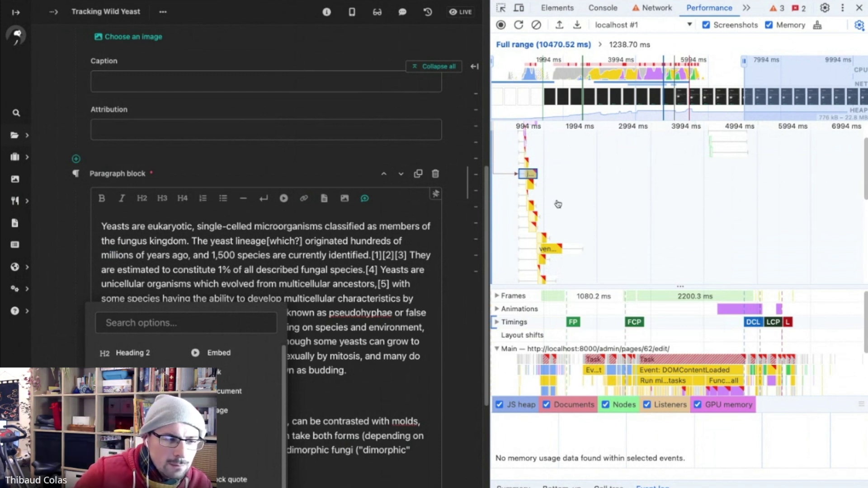
mouse_move(556, 251)
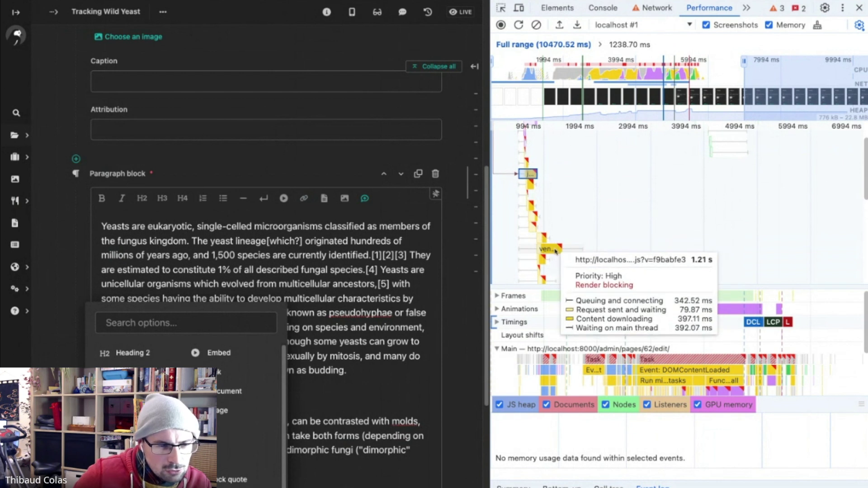
scroll(557, 210, down, 2)
scroll(556, 209, up, 3)
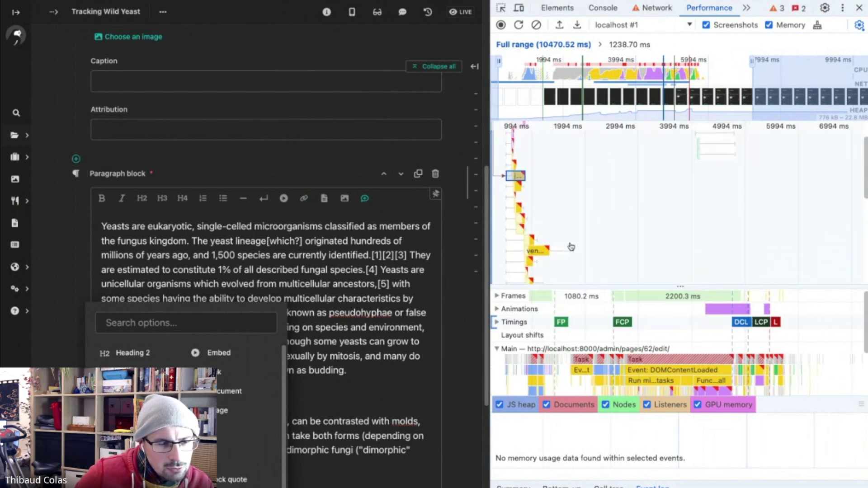
scroll(540, 215, left, 1)
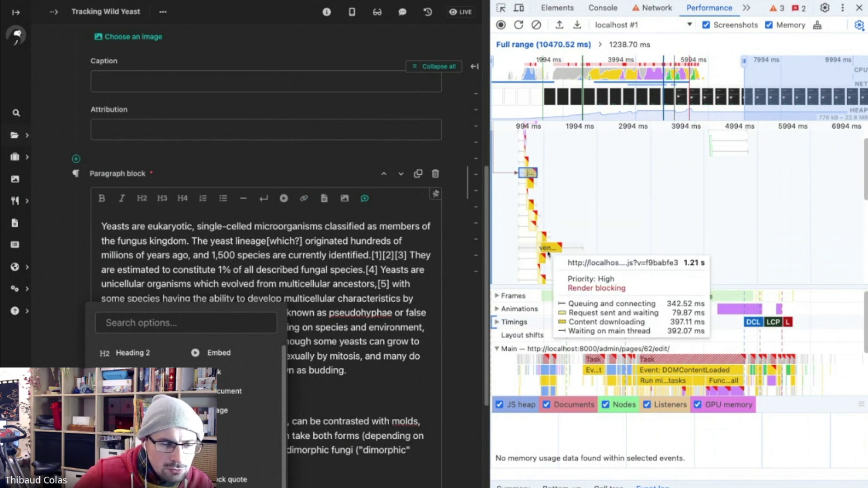
scroll(570, 223, down, 2)
scroll(570, 223, down, 1)
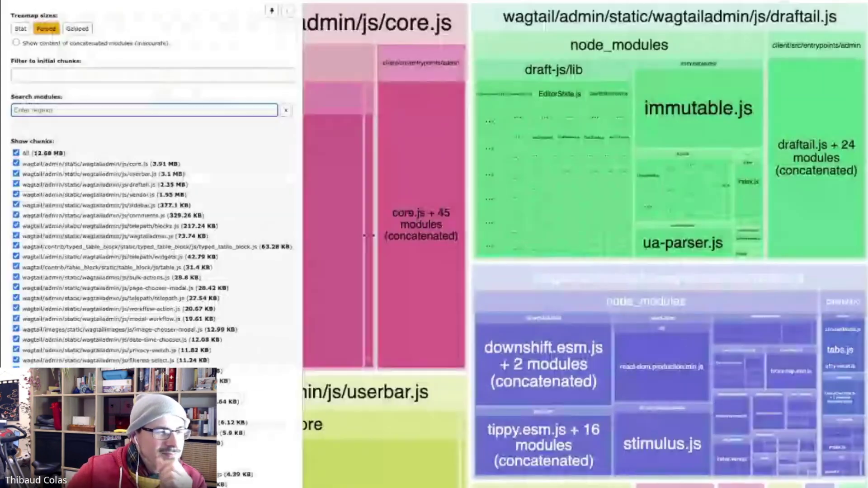
Hide the bundle analyzer's sidebar to view the module treemap of core.js, draftail.js and vendor.js
click(287, 12)
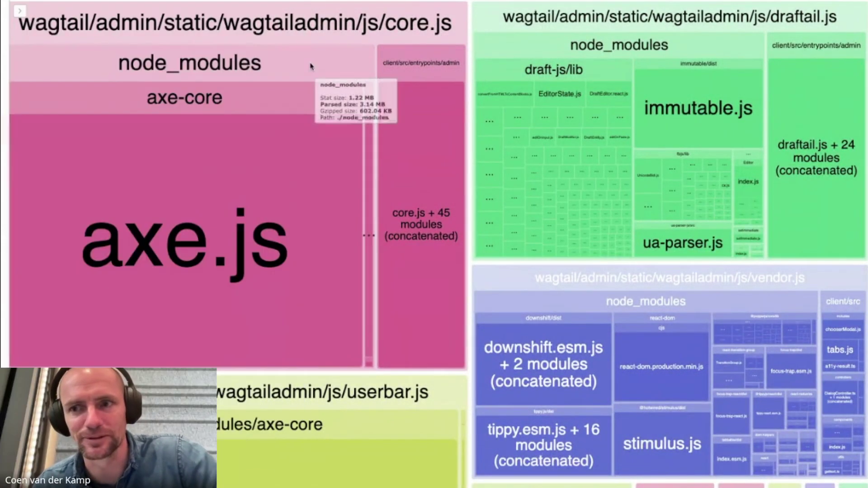
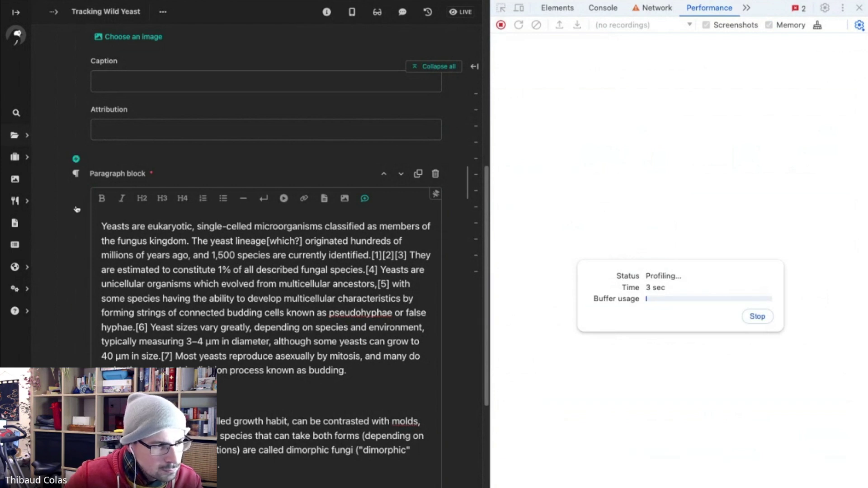
Insert a heading block and a paragraph block above the existing yeast paragraph while profiling, and stop the recording
click(76, 159)
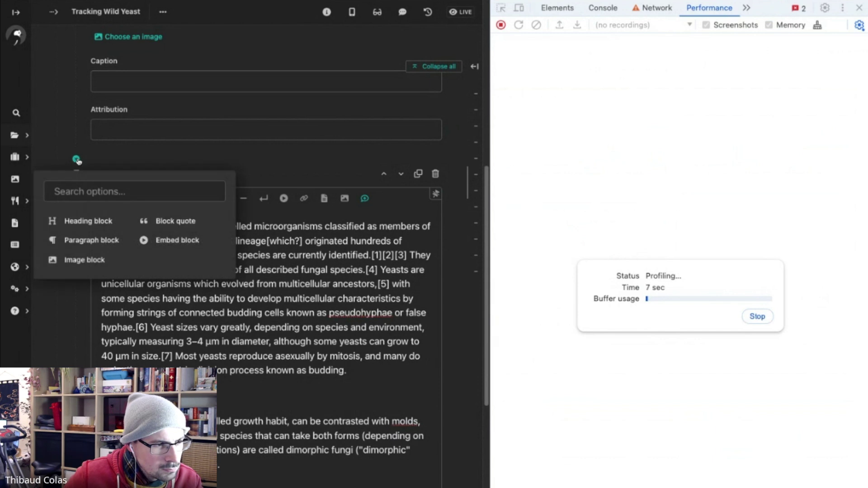
click(92, 224)
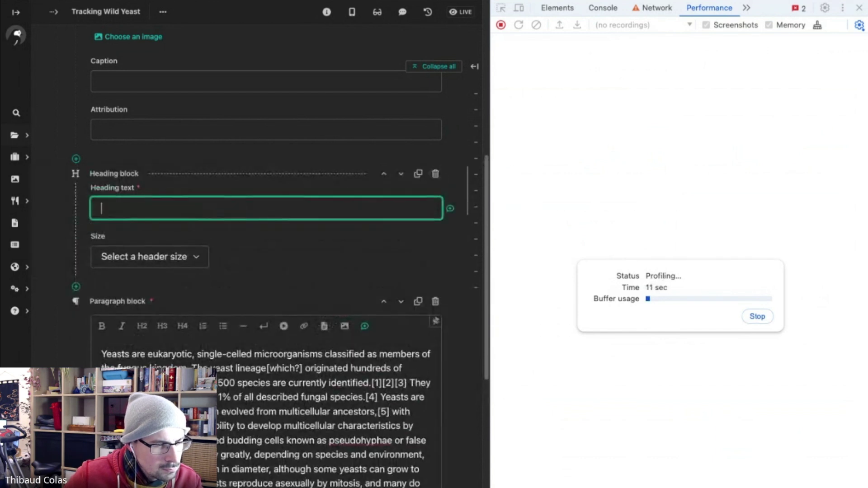
click(76, 286)
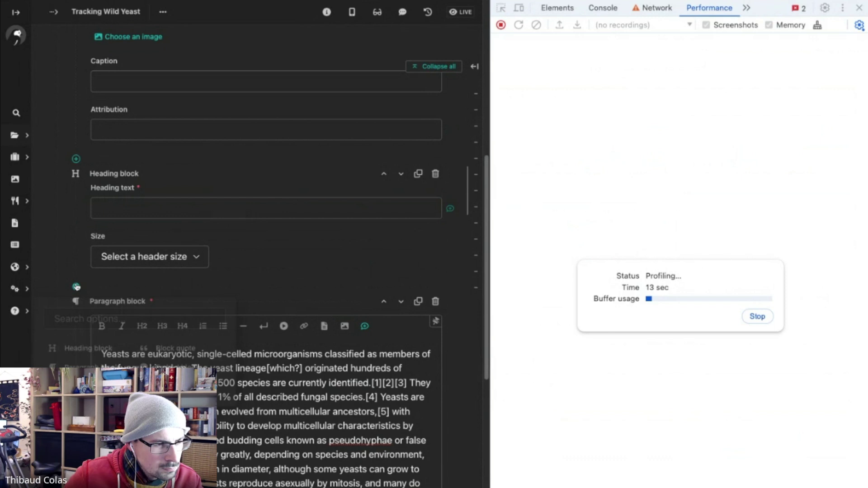
key(Return)
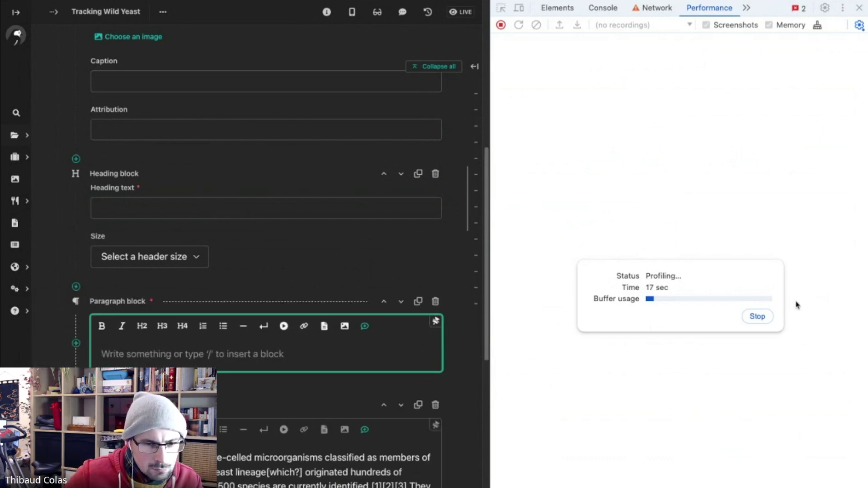
click(749, 318)
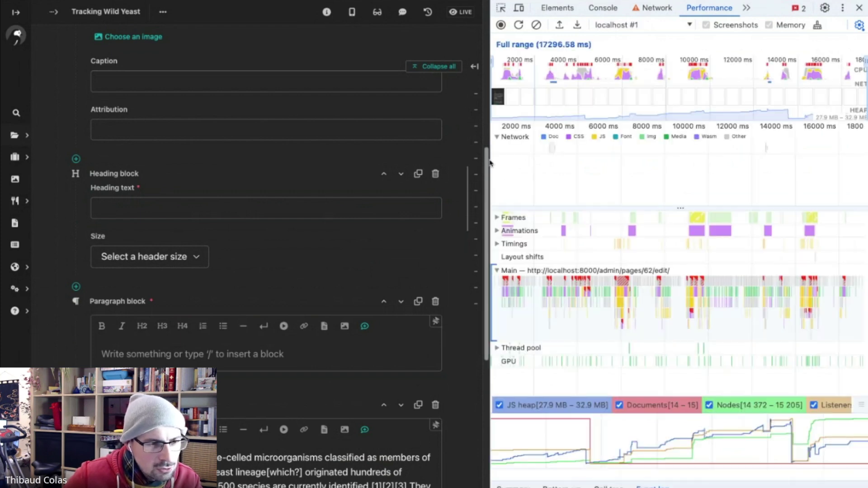
Widen the developer tools and examine the network, timings and main thread tracks across the new recording's full range
drag(490, 172, 309, 172)
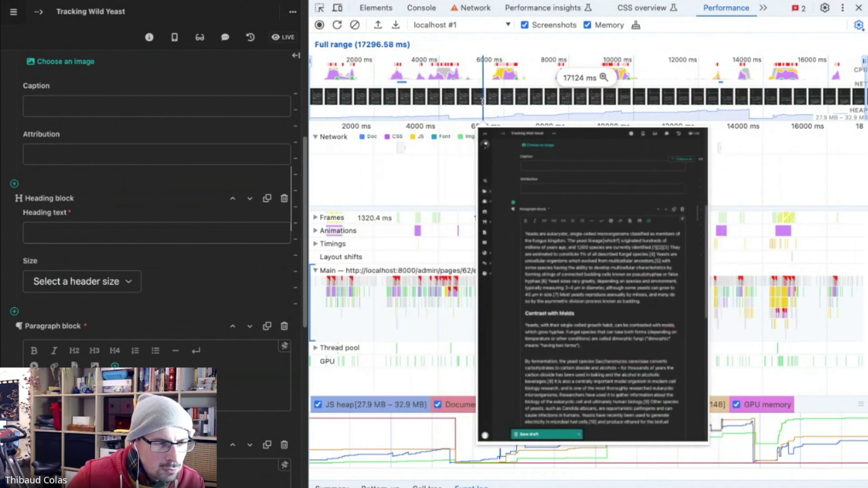
mouse_move(402, 151)
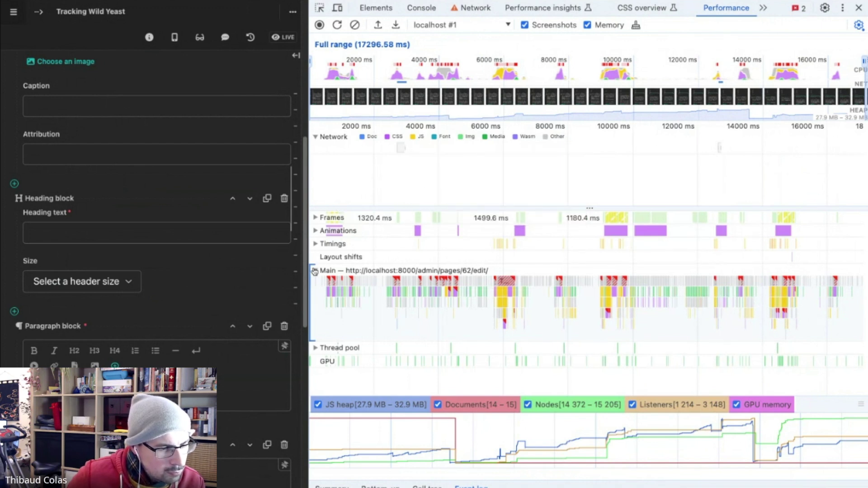
mouse_move(363, 215)
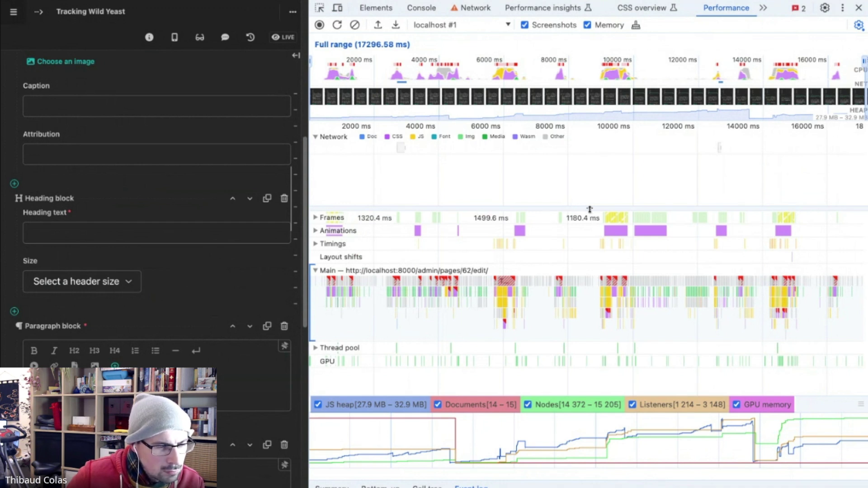
click(316, 270)
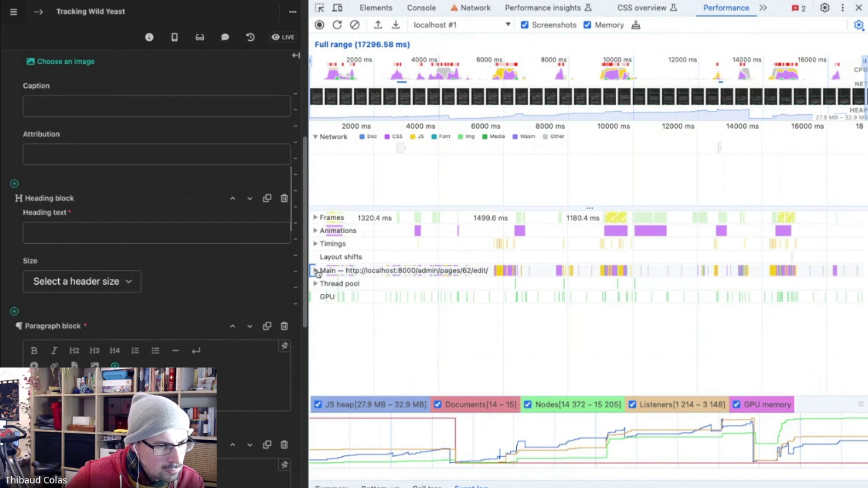
click(317, 246)
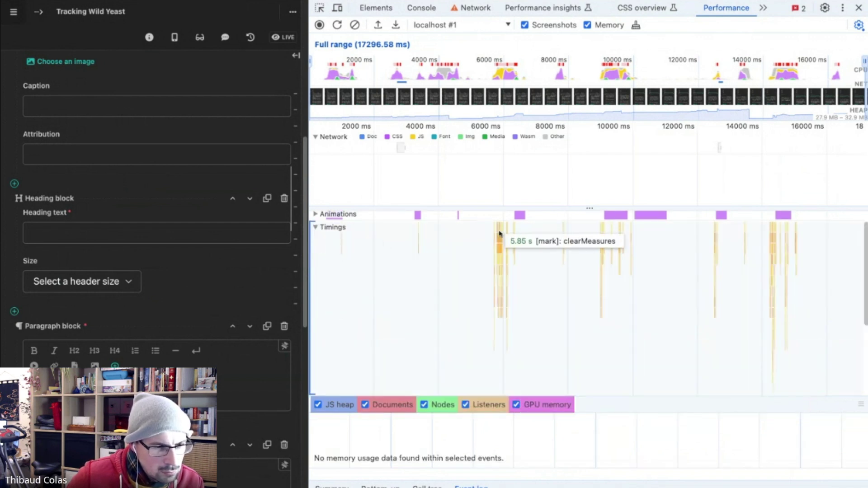
click(315, 228)
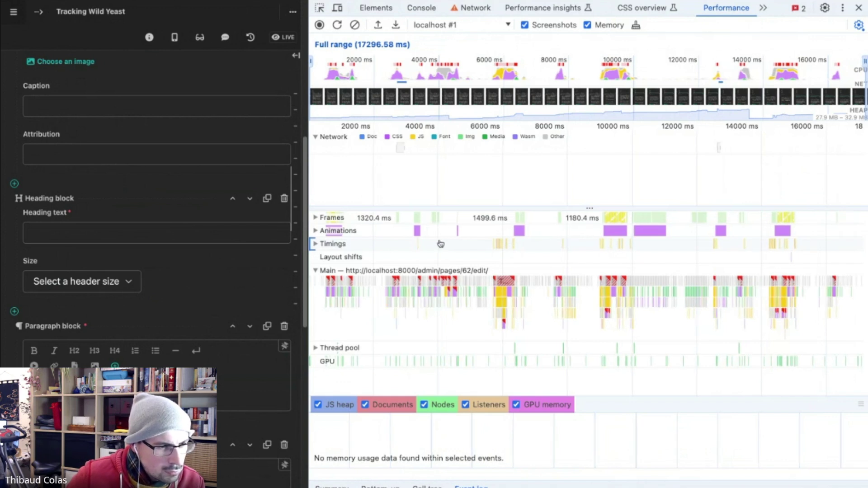
scroll(451, 252, right, 1)
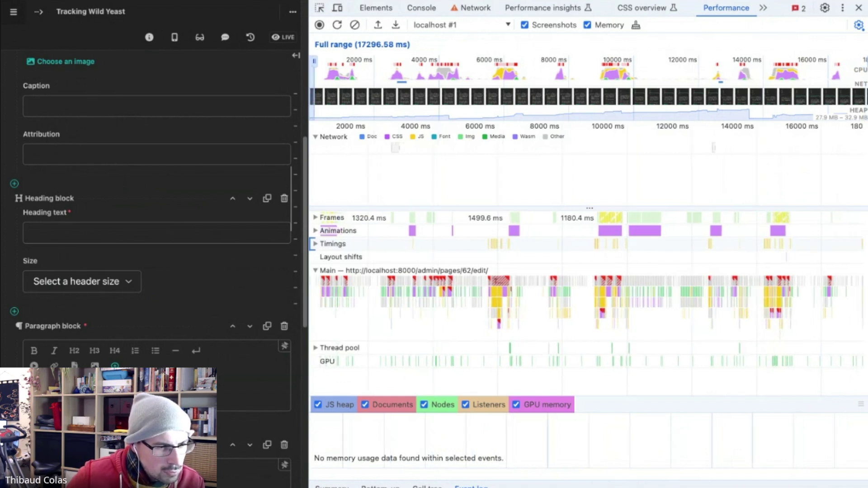
scroll(403, 178, left, 1)
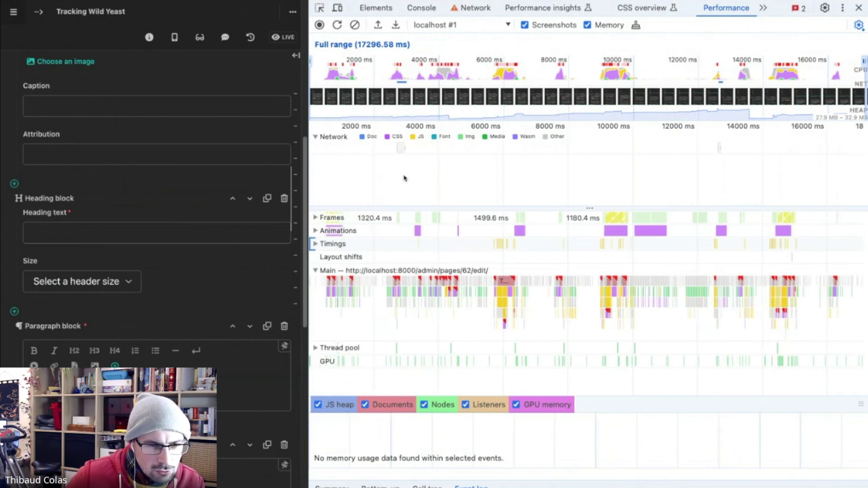
drag(587, 208, 589, 185)
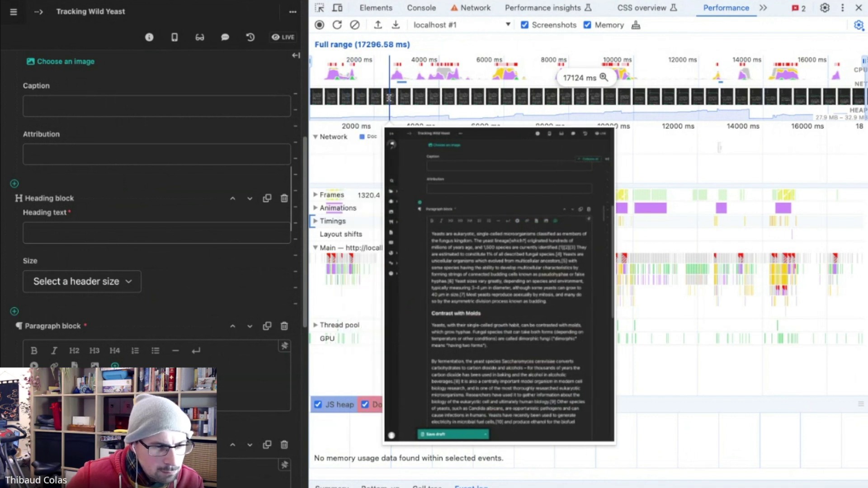
Limit the timeline to about 5400–9500 ms and examine the React entries in the expanded timings track
drag(389, 96, 559, 96)
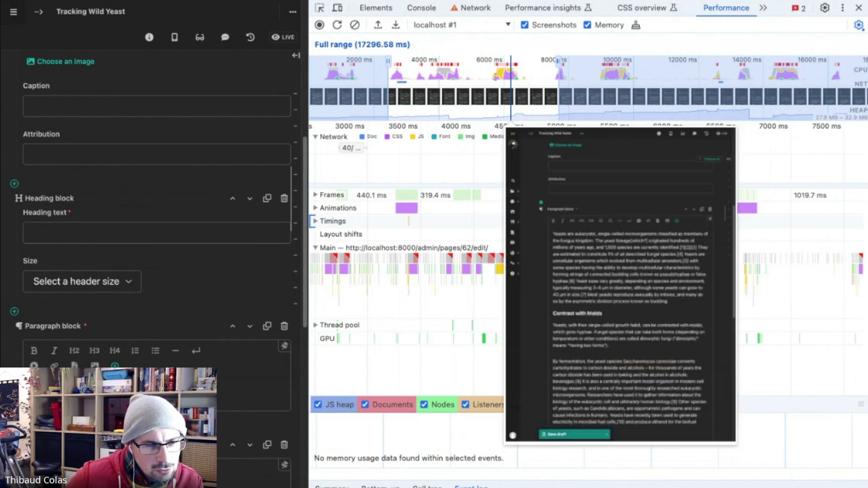
drag(388, 64, 481, 64)
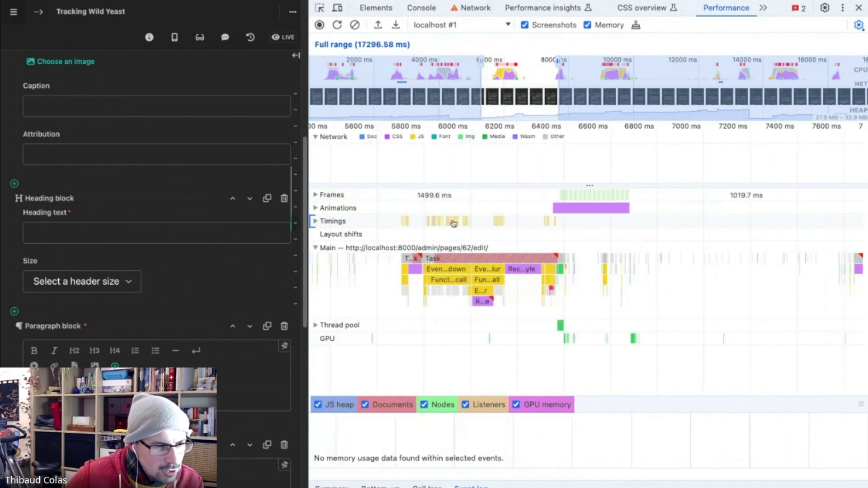
click(316, 221)
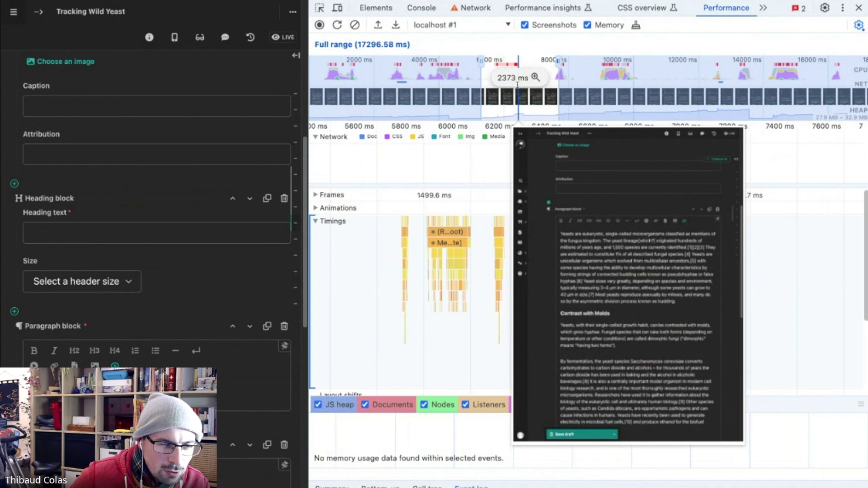
mouse_move(453, 230)
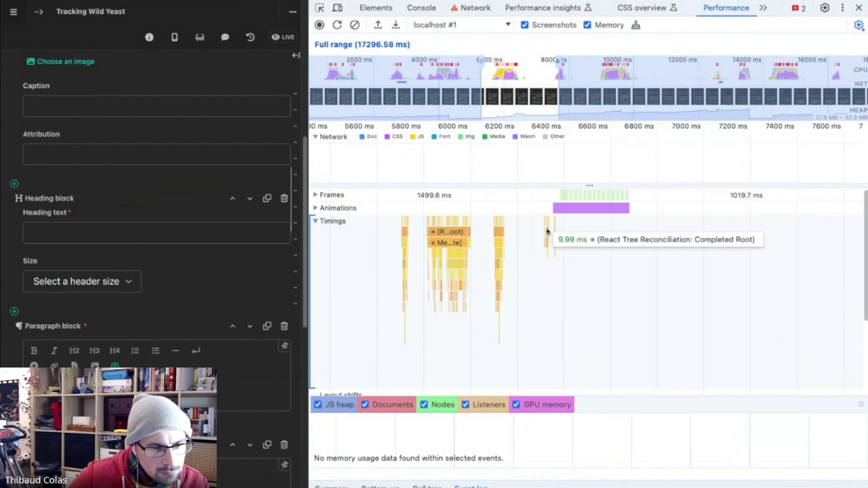
mouse_move(559, 64)
mouse_down()
mouse_move(605, 63)
mouse_move(569, 65)
mouse_up()
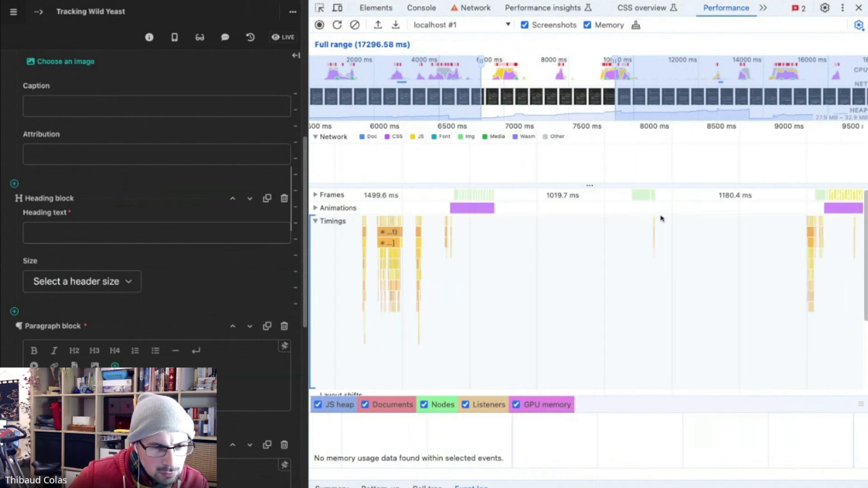
Limit the timeline to about 4900–7400 ms and examine the React entries in the timings track
mouse_move(654, 240)
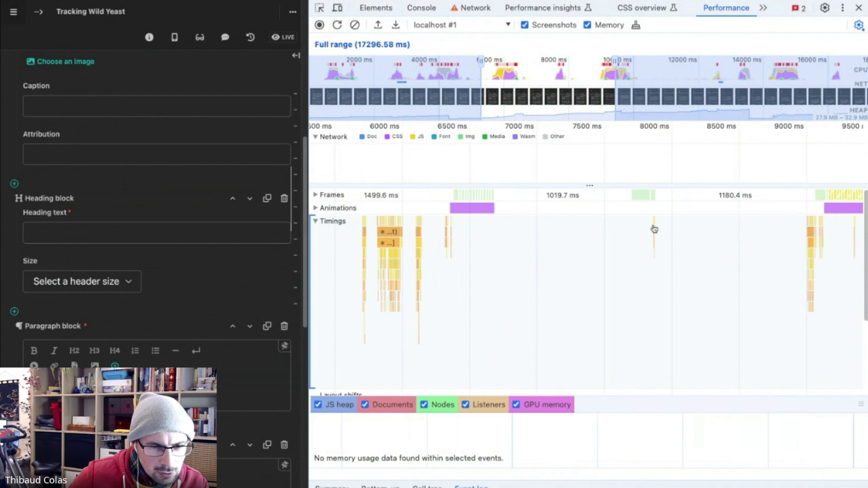
drag(481, 65, 520, 65)
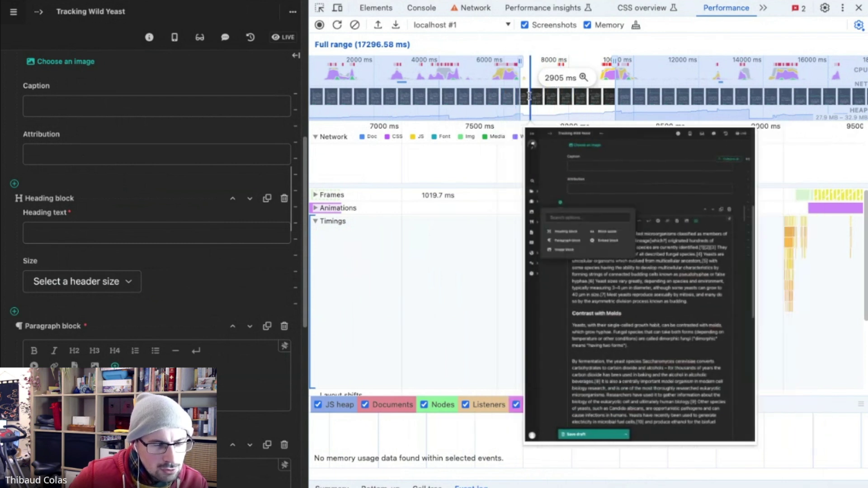
drag(522, 60, 467, 60)
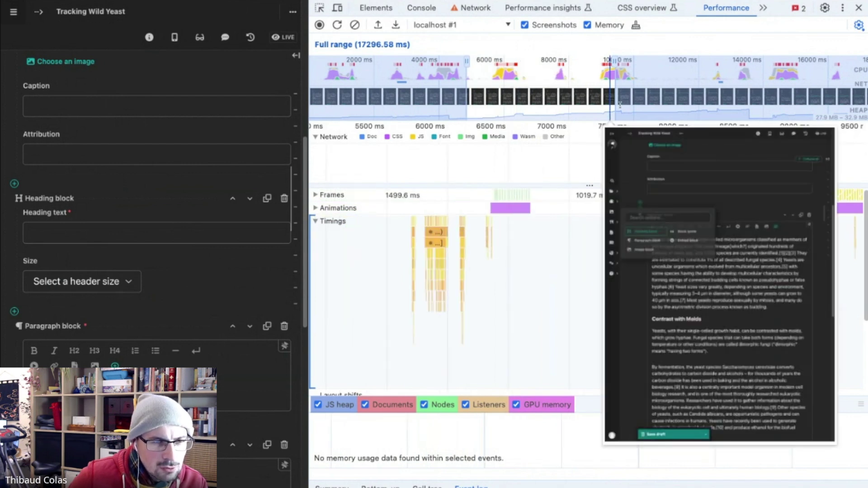
drag(613, 61, 549, 61)
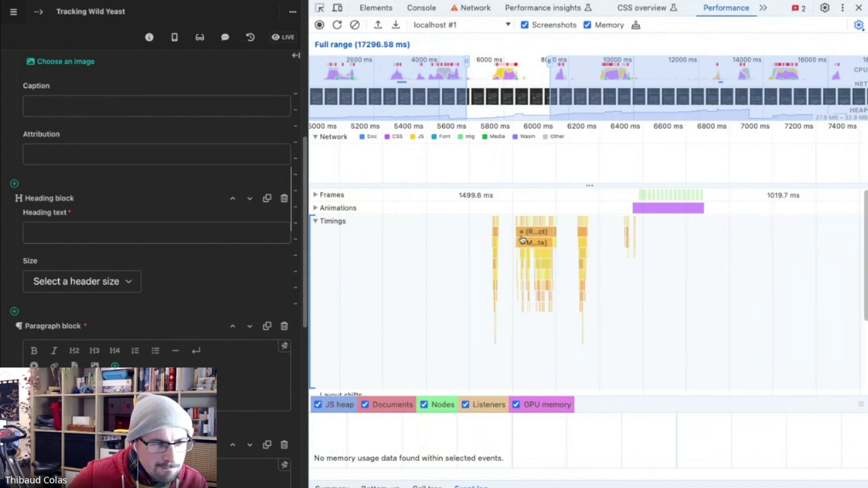
Follow the React timings through the recording and limit the timeline to about 8850–10500 ms
drag(768, 268, 555, 264)
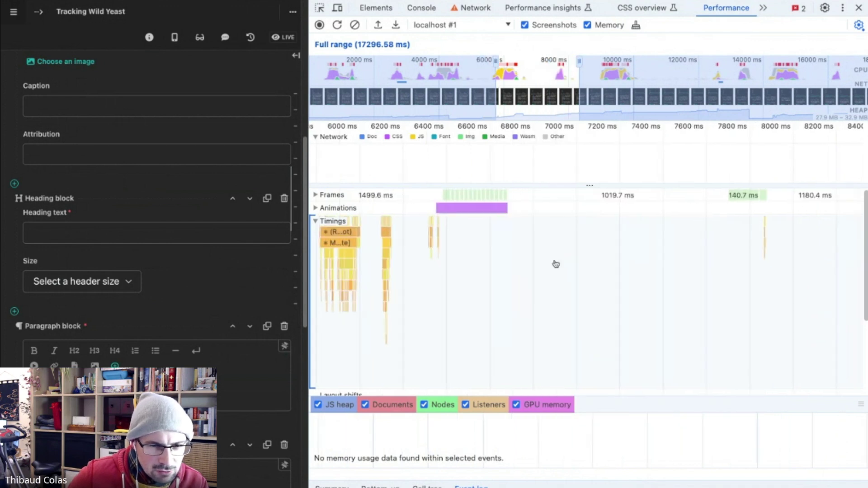
scroll(715, 267, right, 5)
scroll(682, 279, right, 4)
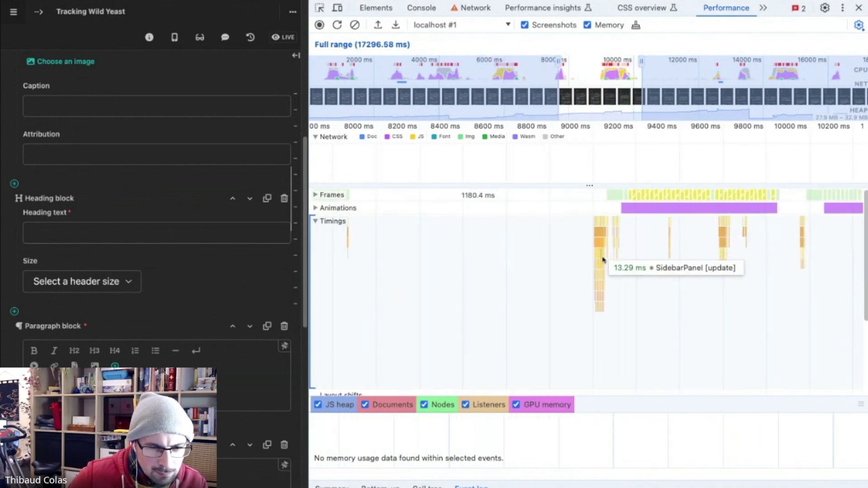
scroll(665, 275, right, 6)
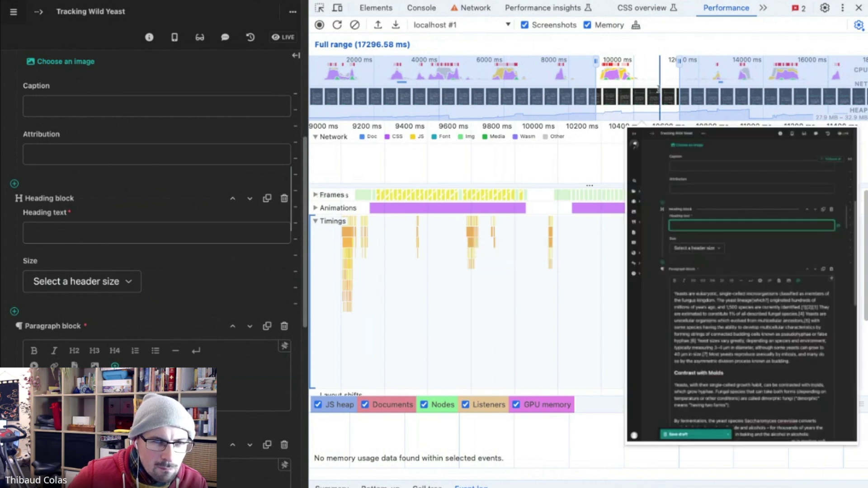
drag(680, 62, 649, 61)
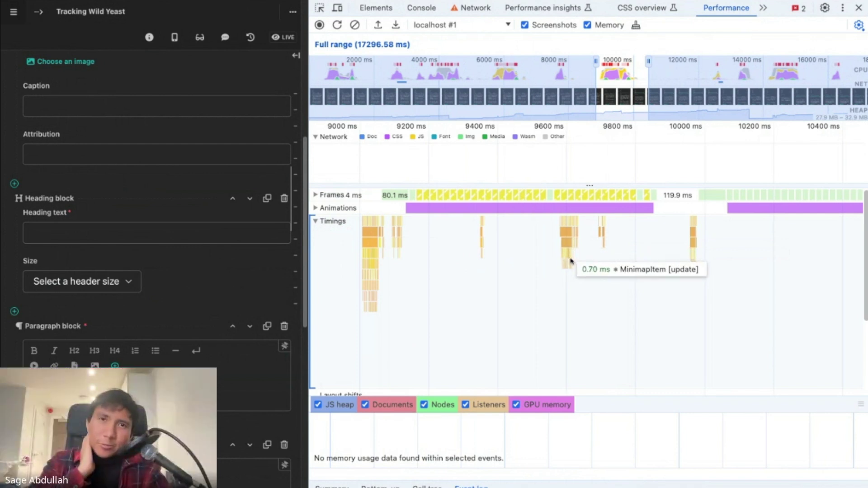
Examine the Minimap update near 9600 ms at close range, and check the page editor's minimap outline before collapsing it
scroll(578, 266, up, 3)
scroll(574, 266, up, 5)
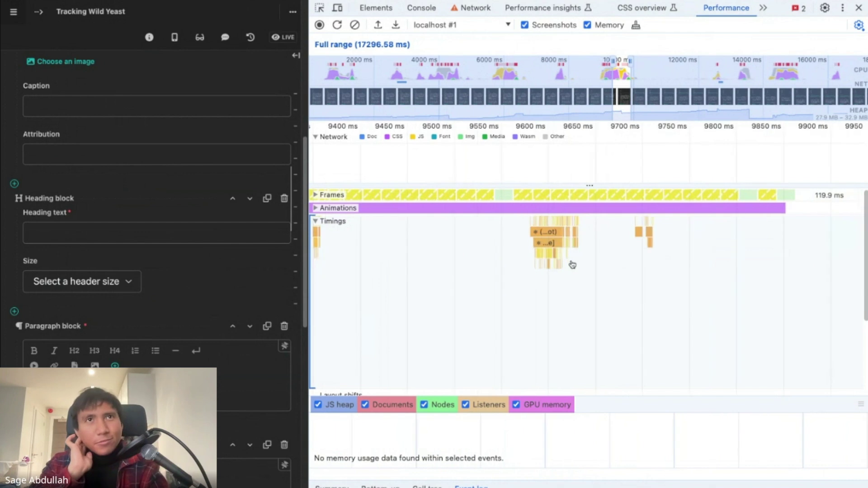
scroll(563, 265, left, 3)
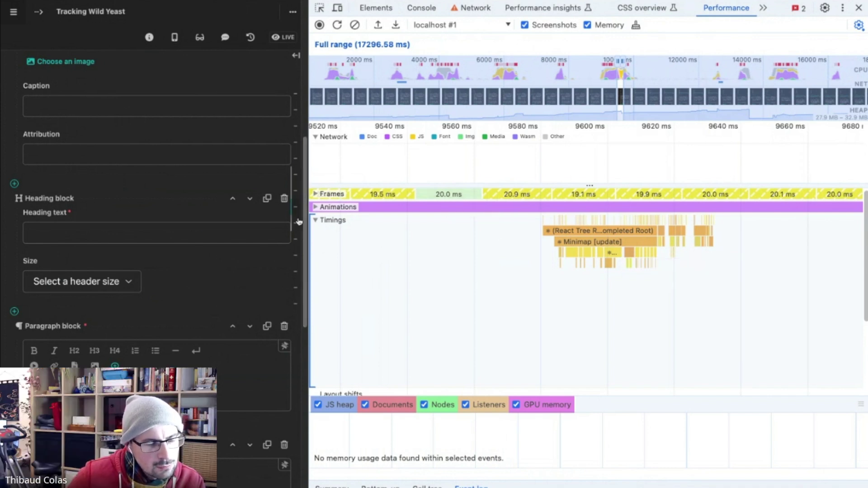
mouse_move(294, 209)
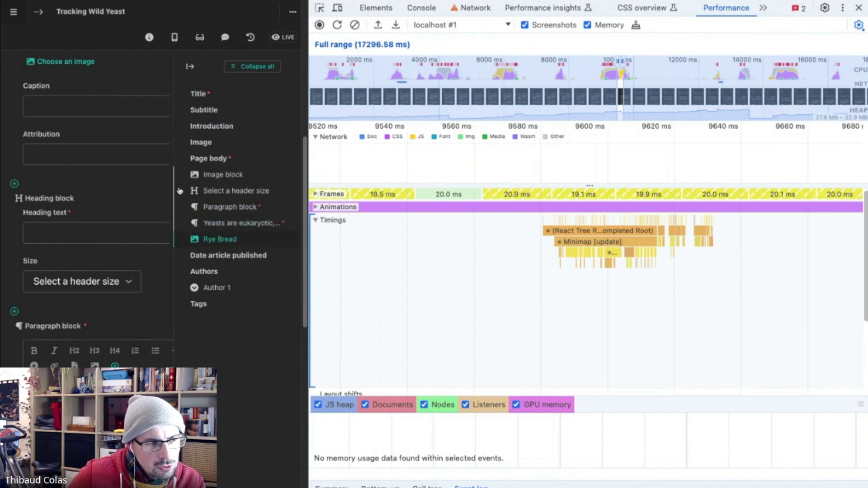
click(189, 67)
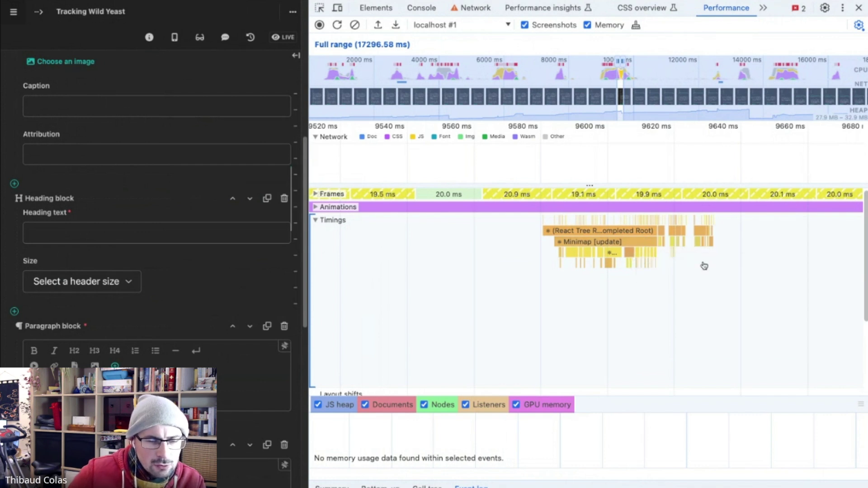
Limit the timeline to about 13900–15400 ms
scroll(725, 260, right, 2)
drag(618, 77, 808, 63)
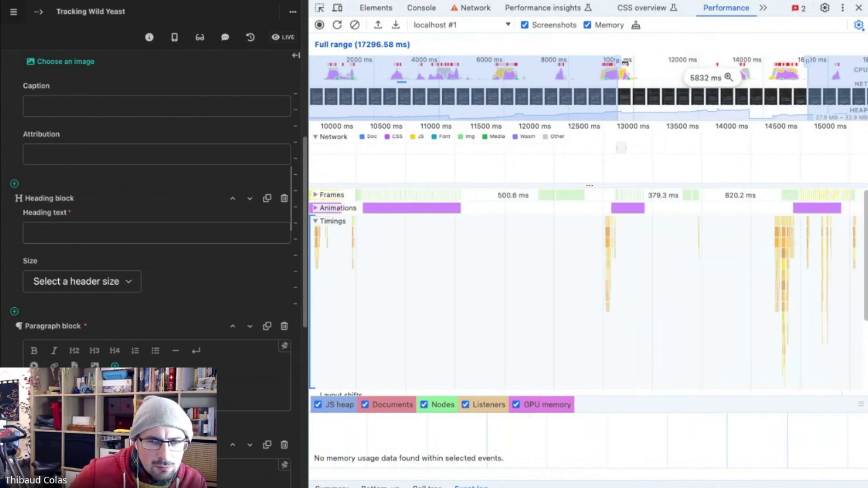
drag(617, 66, 758, 63)
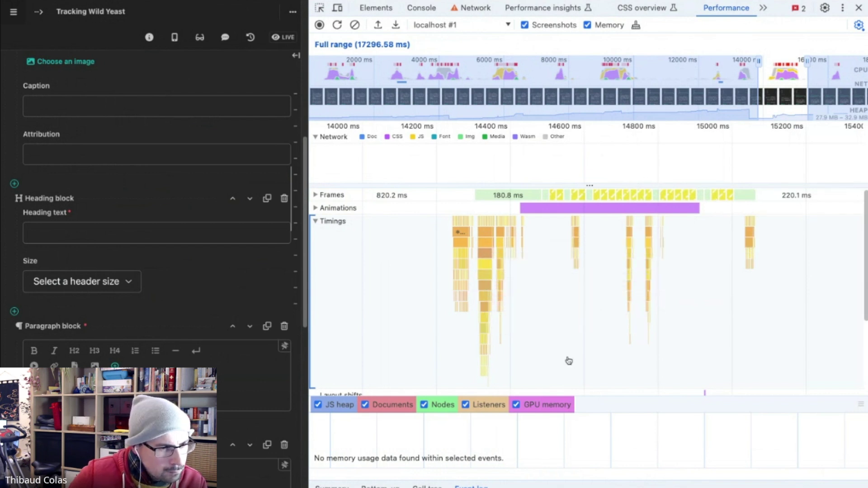
Examine the main thread tasks around 14400–14700 ms and compare them with the React entries in the timings track
scroll(569, 360, down, 5)
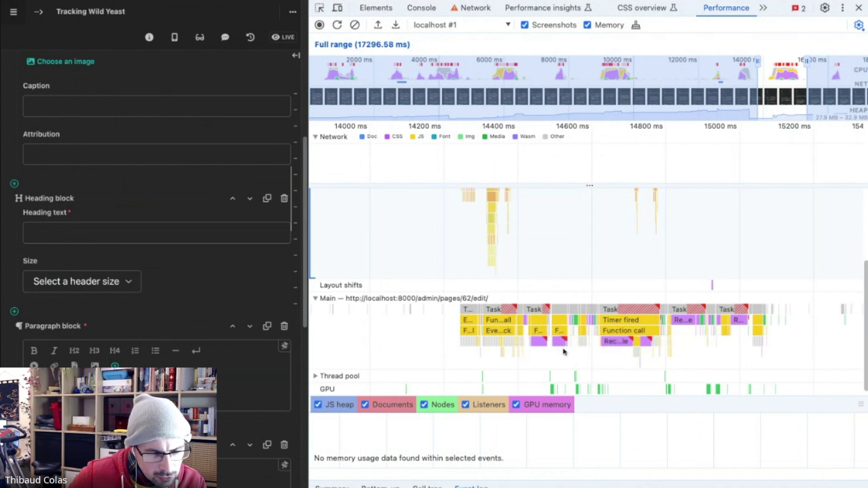
scroll(562, 340, up, 6)
scroll(570, 355, up, 1)
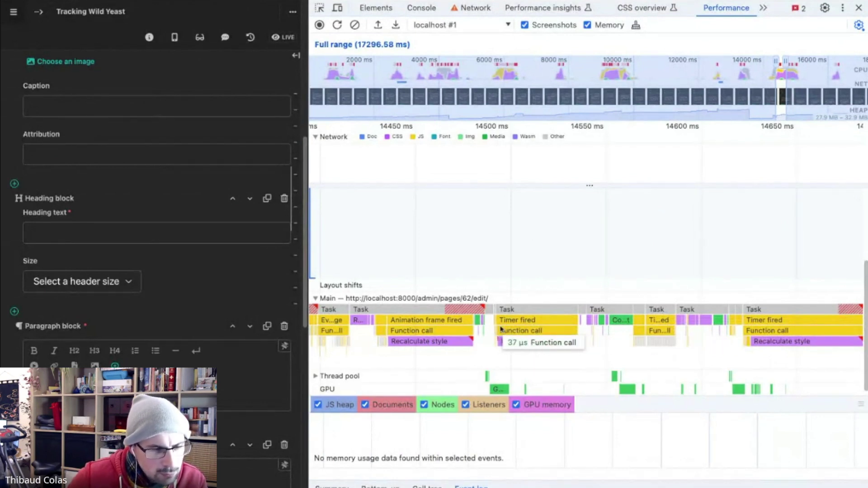
scroll(575, 214, down, 3)
scroll(574, 213, down, 3)
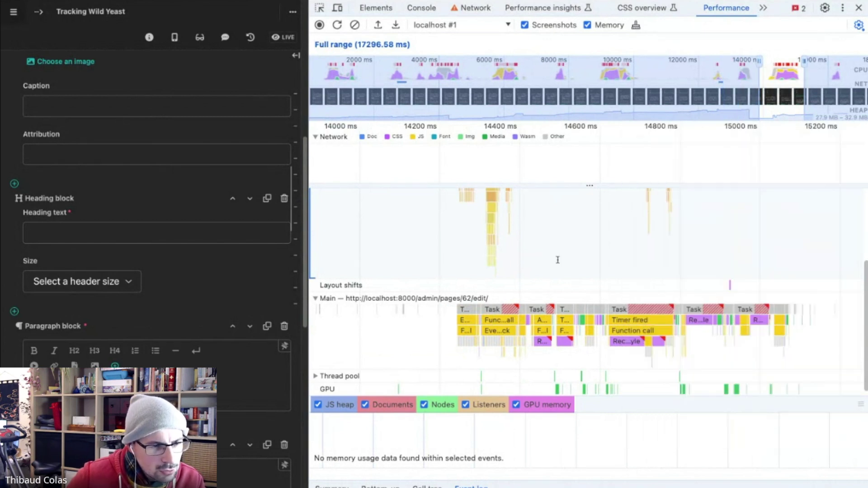
scroll(563, 264, up, 2)
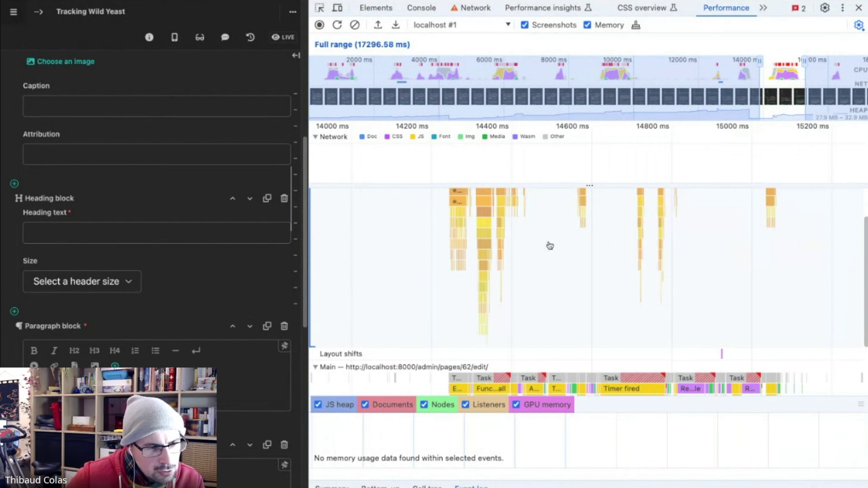
scroll(550, 246, up, 1)
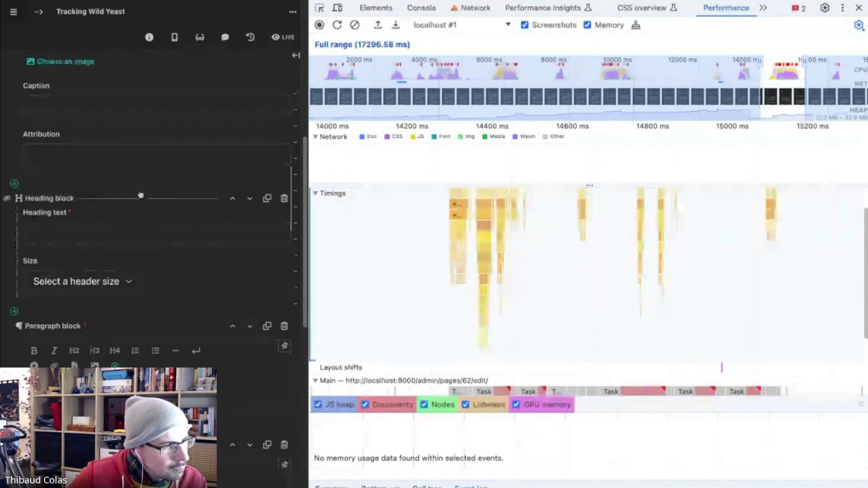
Return to the start of the Tracking Wild Yeast form and widen the page editor beside the developer tools
scroll(169, 199, down, 5)
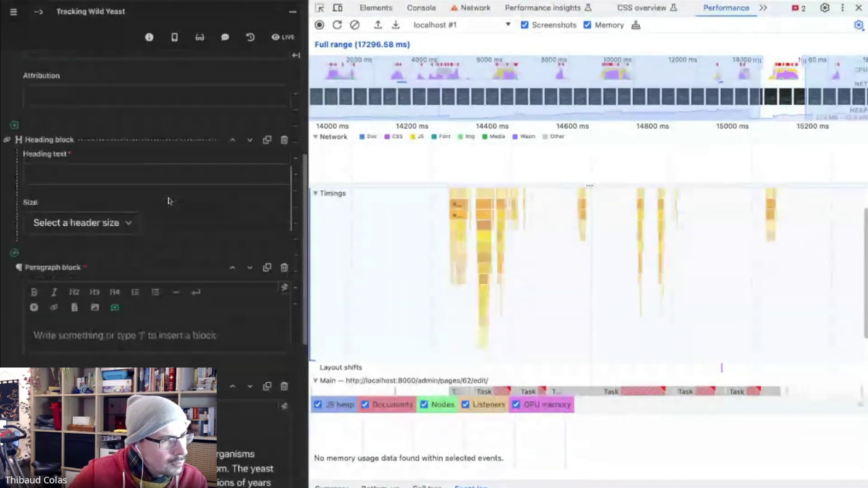
scroll(168, 199, up, 2)
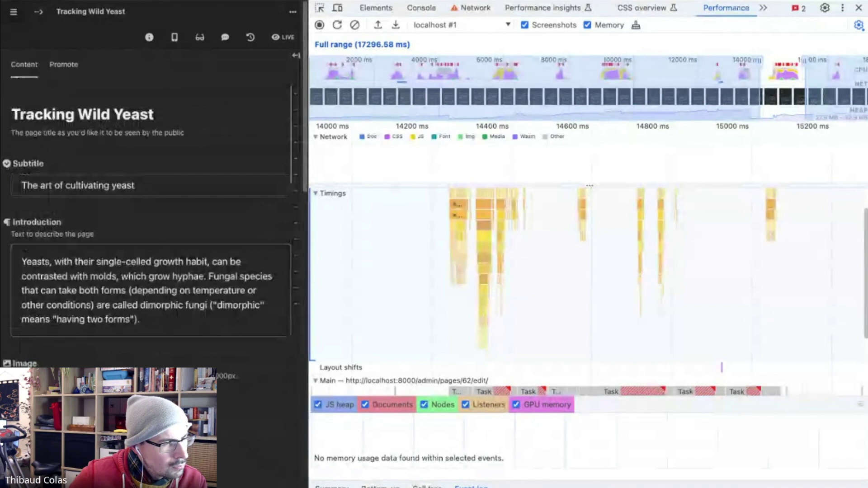
drag(309, 159, 369, 159)
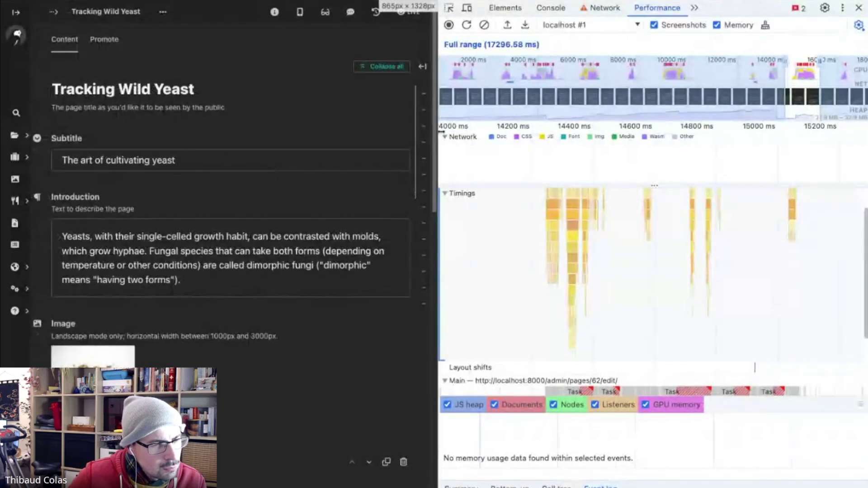
drag(441, 131, 508, 127)
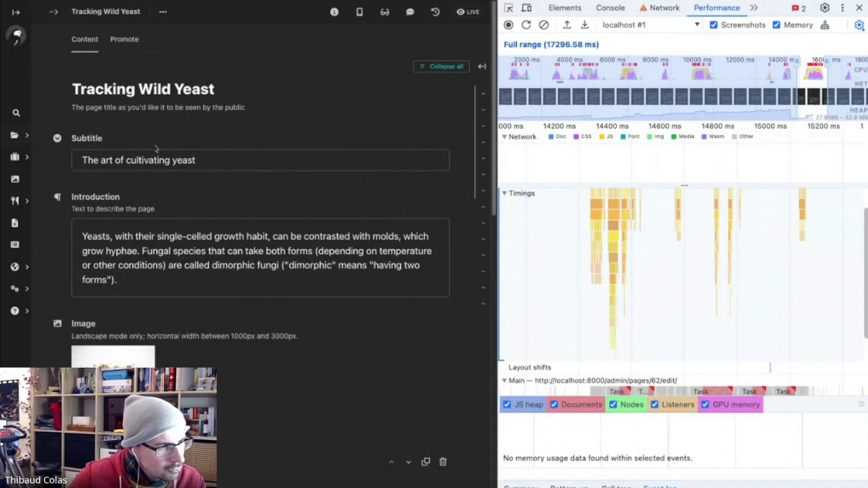
Collapse the Subtitle, Introduction, Image, Page body and Authors sections of the page form
click(83, 143)
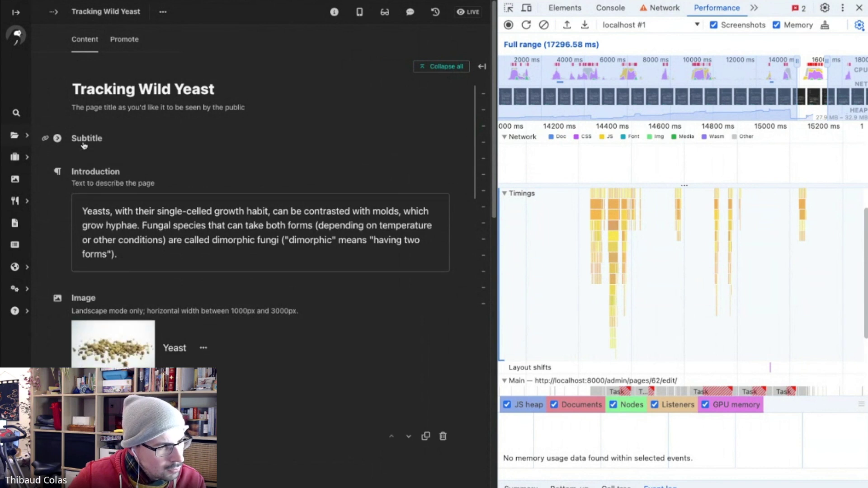
click(87, 171)
click(90, 207)
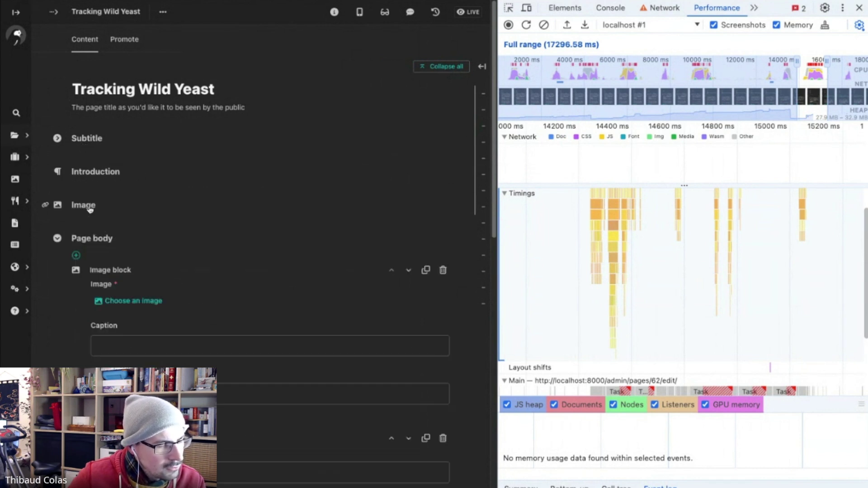
click(100, 241)
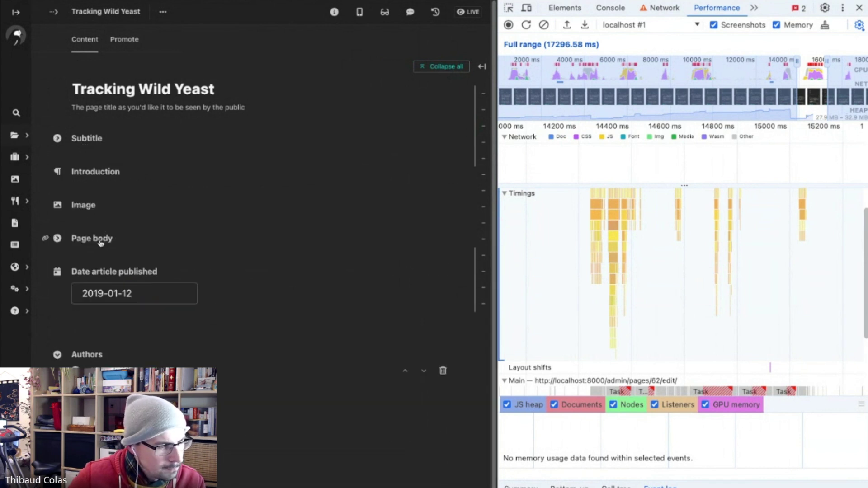
click(98, 357)
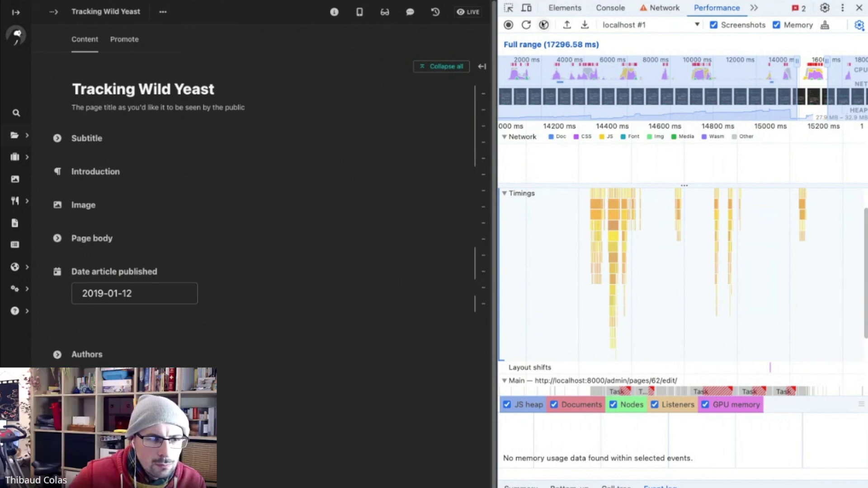
Clear the existing profile and record a new one while opening the page editor's preview panel
click(544, 25)
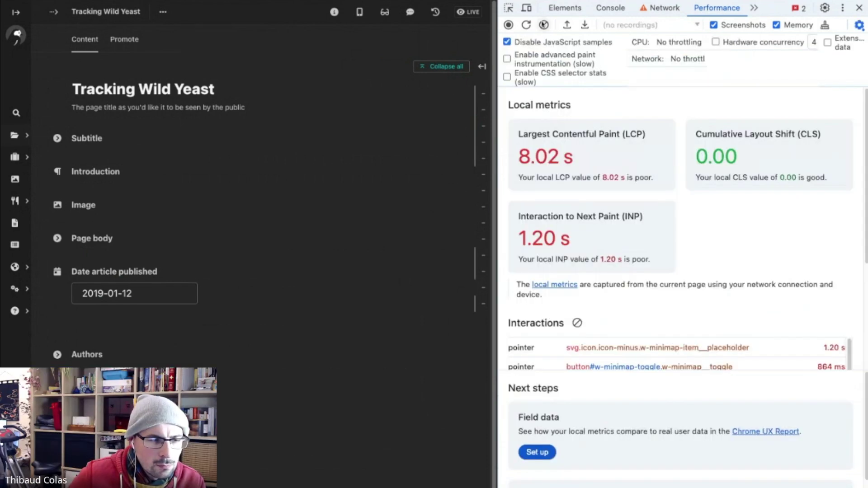
click(508, 25)
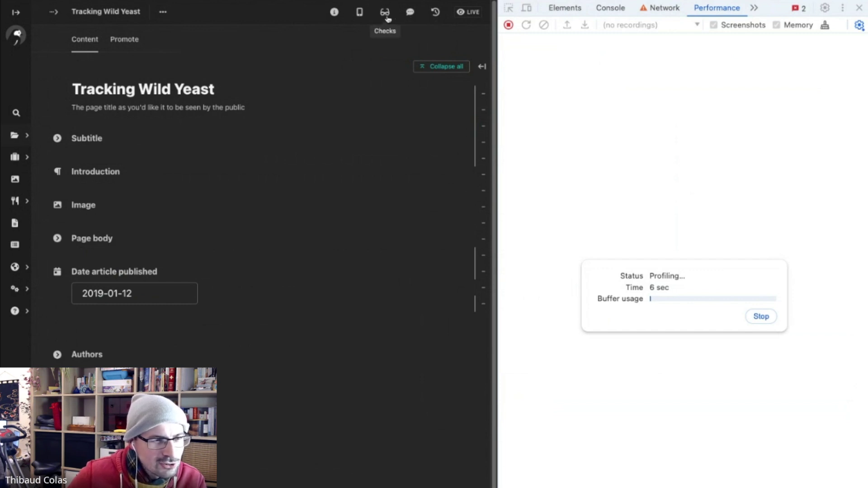
click(359, 17)
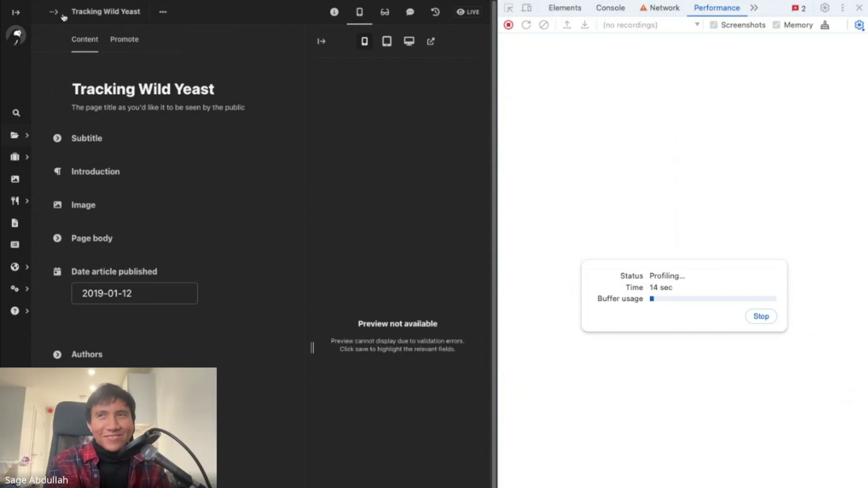
click(762, 317)
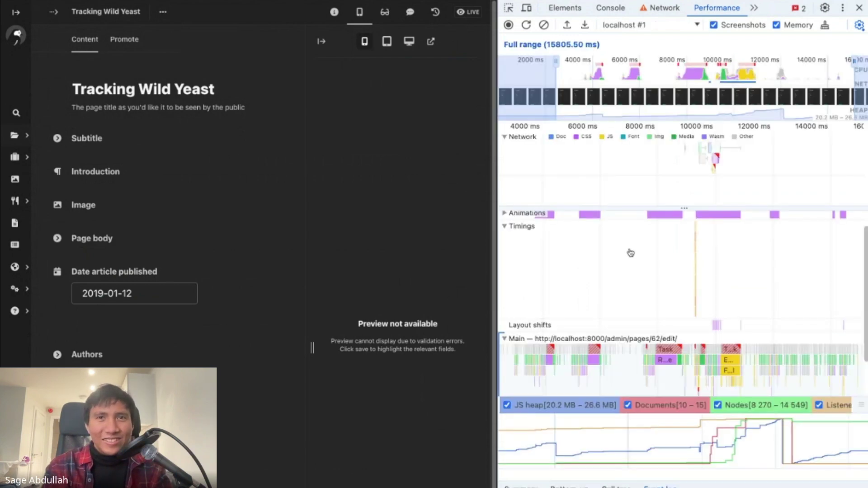
Limit the new recording to about 7700–11050 ms and examine its stylesheet request, React timings and page snapshots
mouse_move(717, 160)
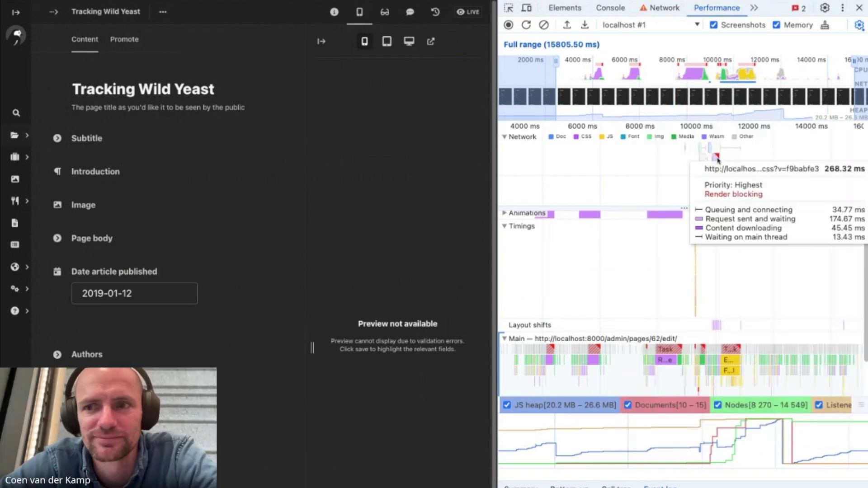
drag(737, 74, 679, 71)
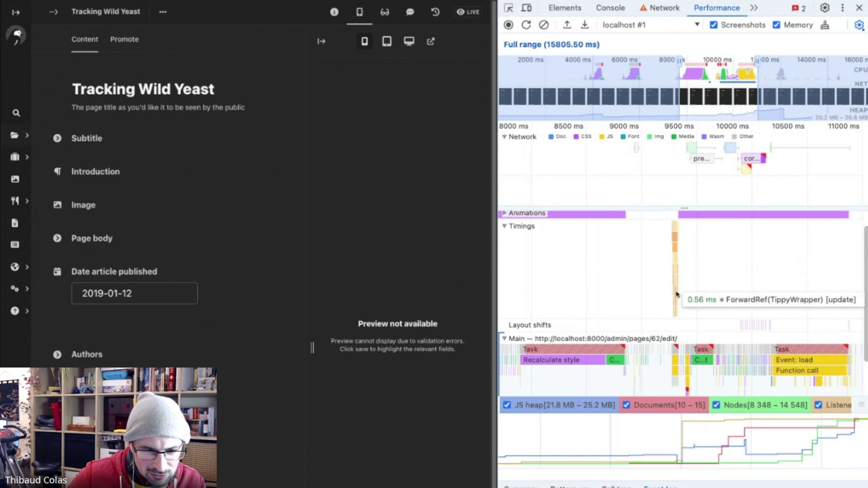
mouse_move(722, 118)
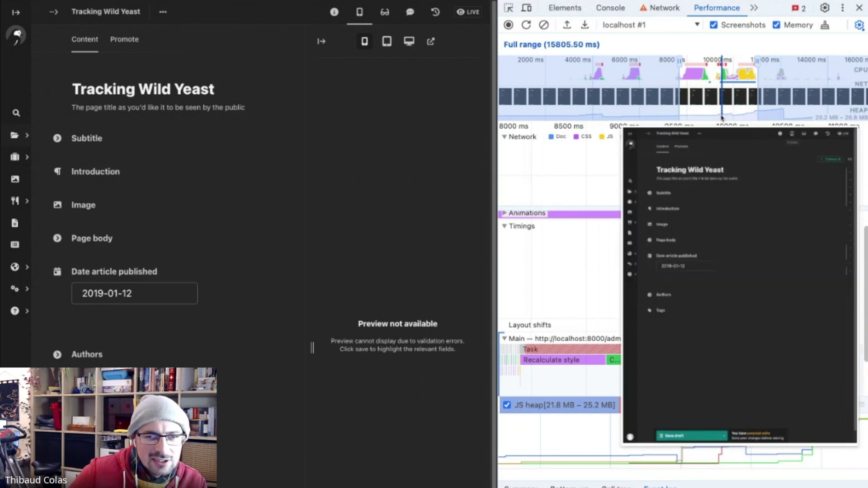
mouse_move(753, 164)
mouse_move(701, 163)
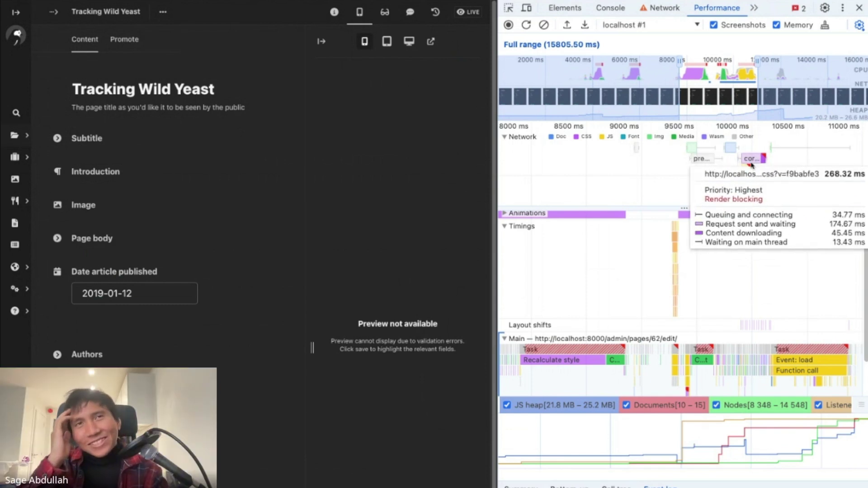
Narrow the recording to about 9300–9700 ms and examine the timings of the radio-full.svg and preview/ requests
scroll(751, 164, up, 5)
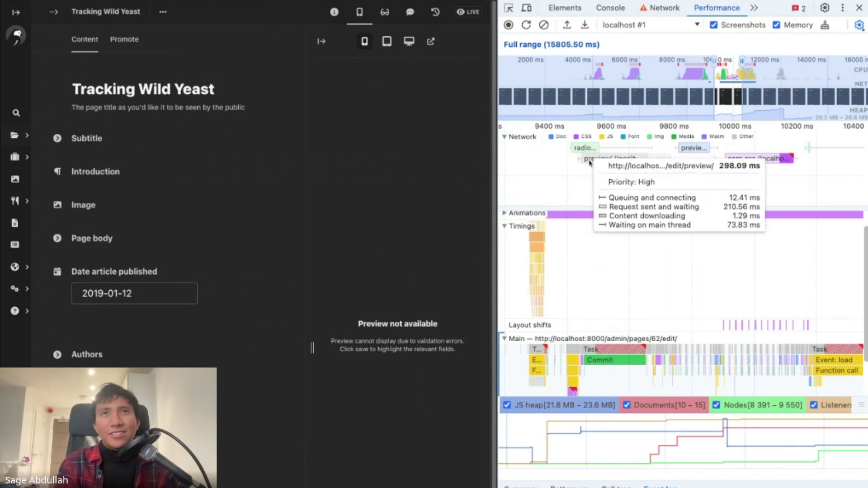
drag(590, 162, 637, 146)
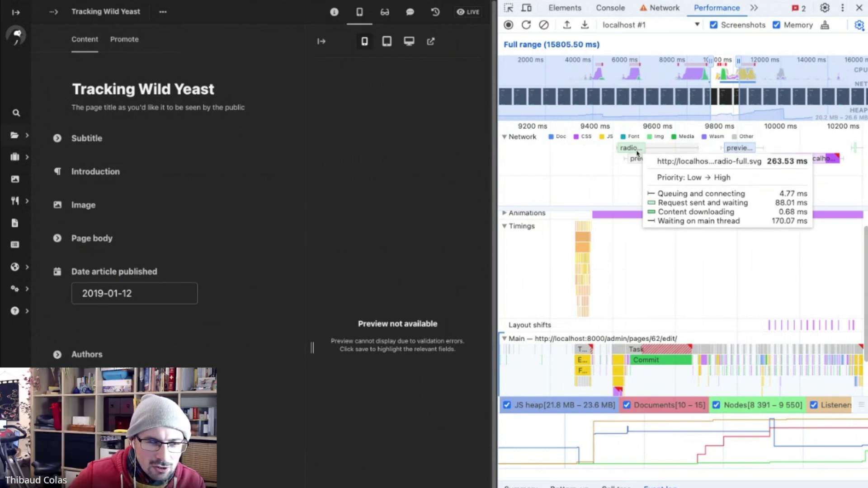
scroll(637, 154, up, 5)
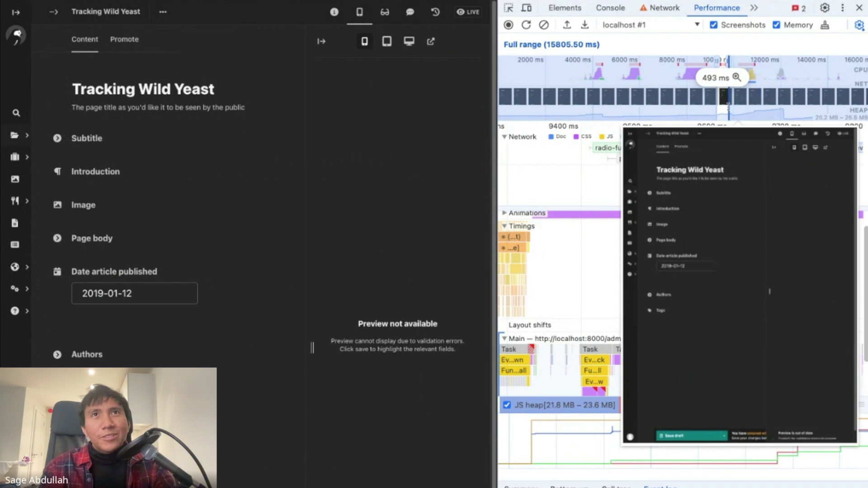
mouse_move(614, 162)
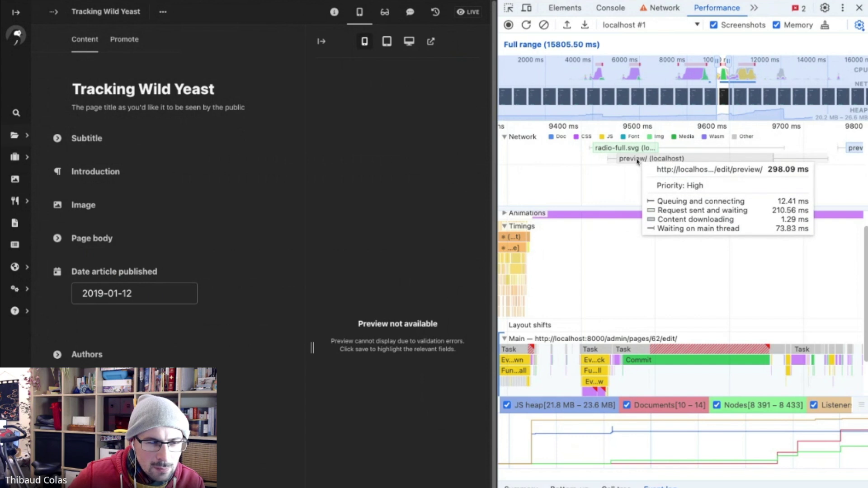
scroll(596, 163, left, 5)
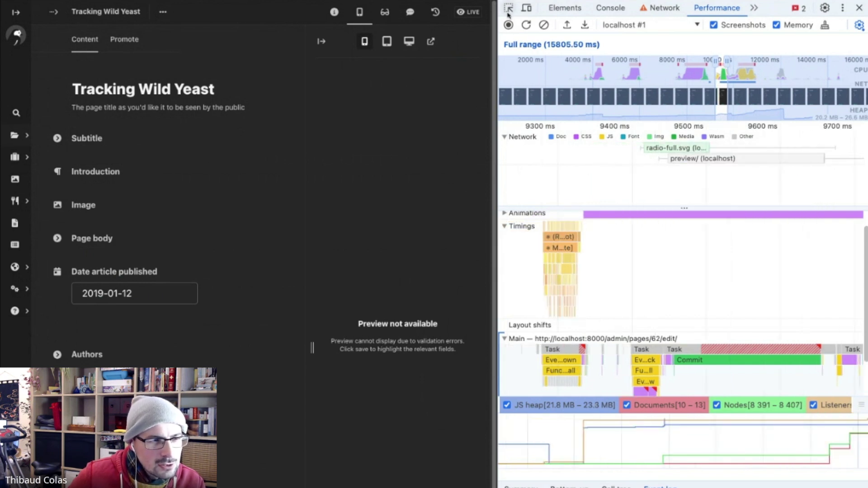
Inspect the tablet preview-size radio input and its ::before pseudo-element, including their style rules
key(ctrl+shift+c)
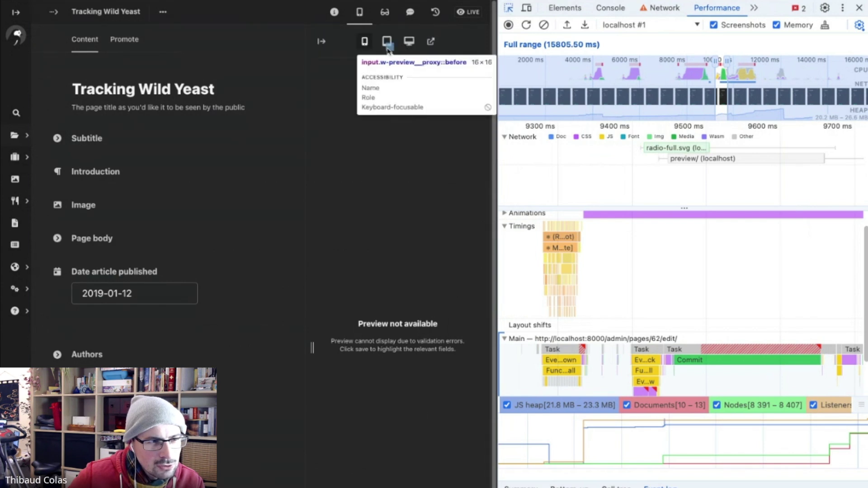
click(387, 48)
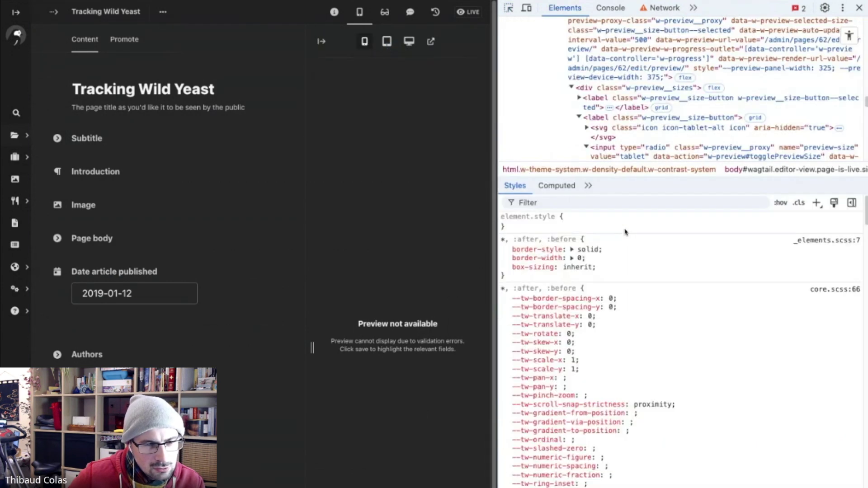
scroll(622, 110, down, 2)
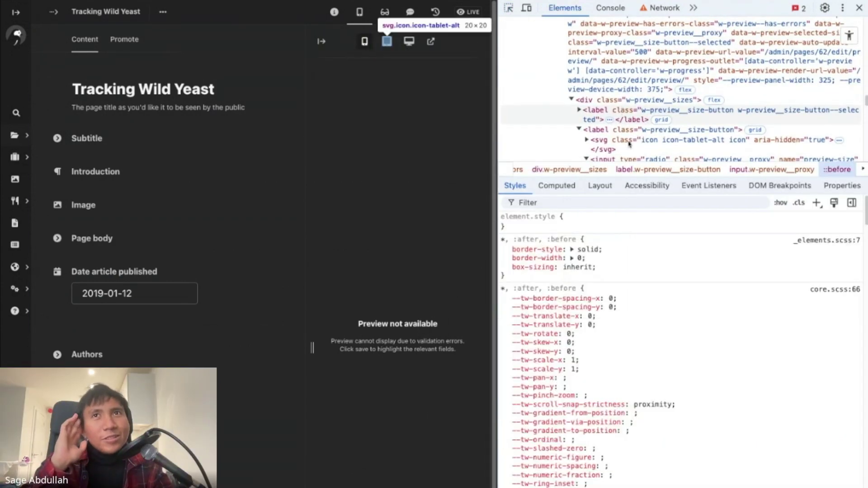
click(638, 119)
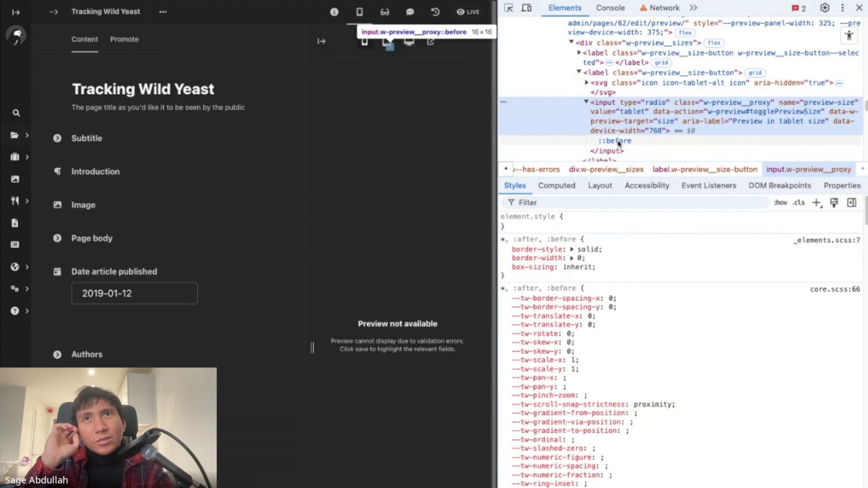
scroll(665, 325, down, 1)
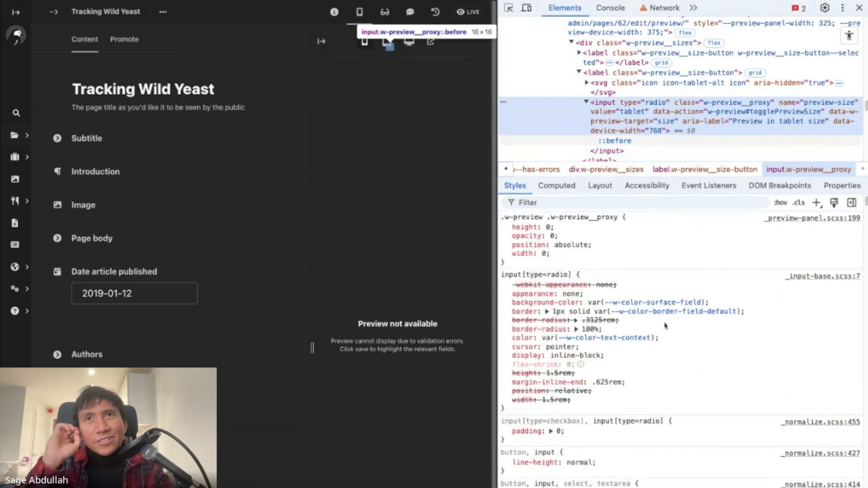
scroll(665, 326, up, 1)
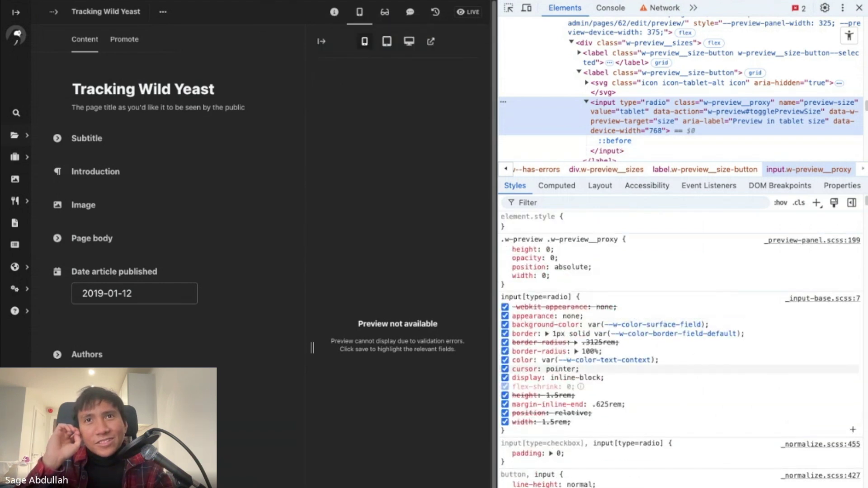
click(617, 141)
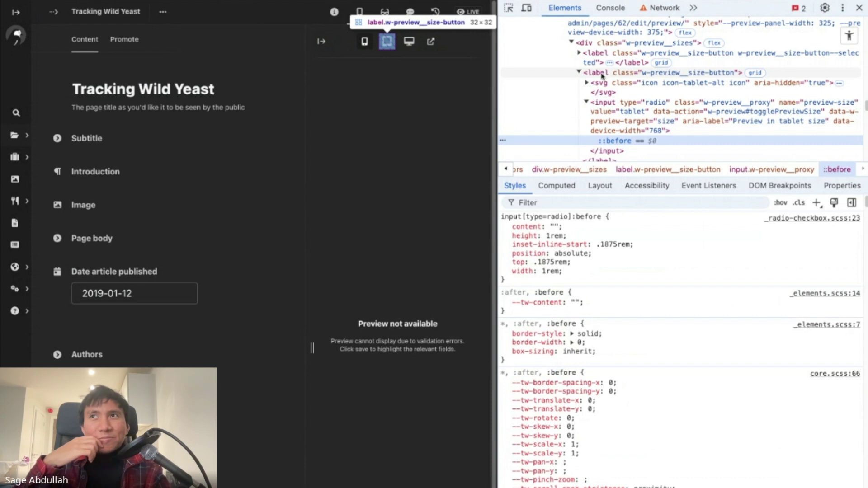
Select the tablet preview size and trace radio-full.svg through the checked radio's ::before styles and the network request list
click(387, 41)
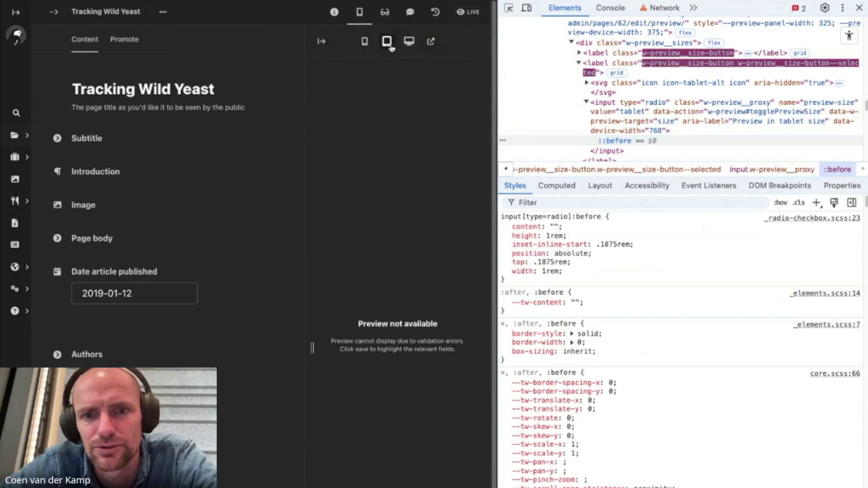
click(613, 144)
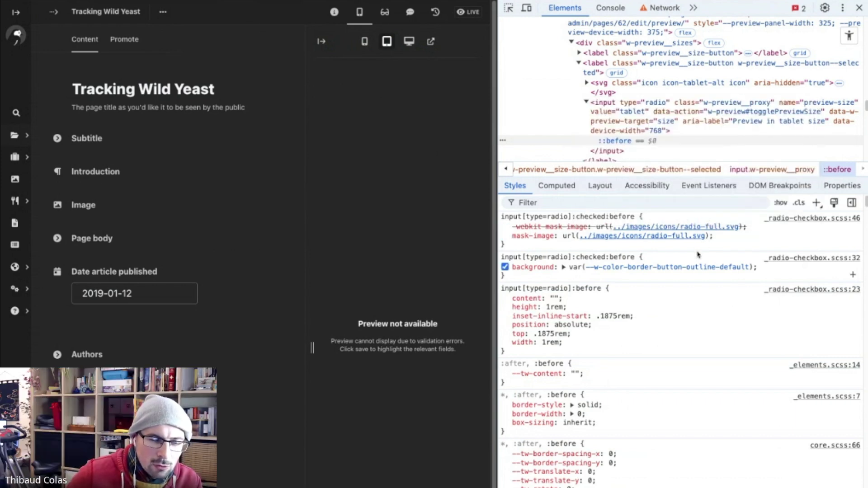
mouse_move(690, 240)
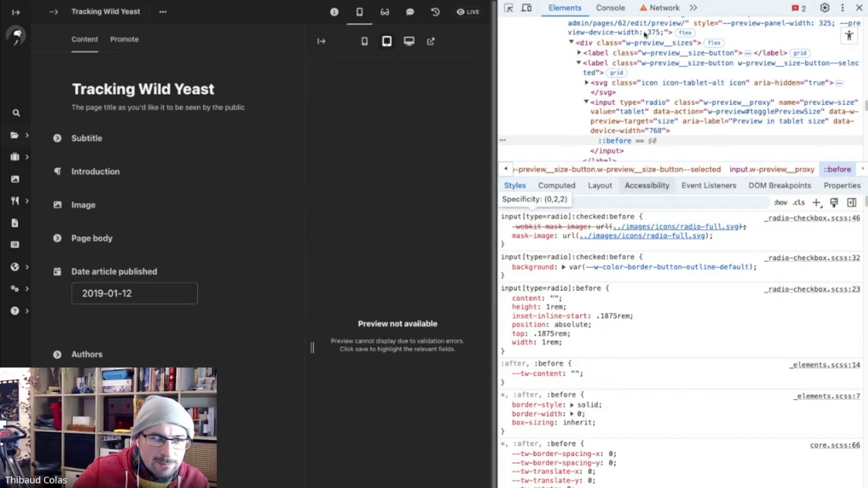
click(661, 7)
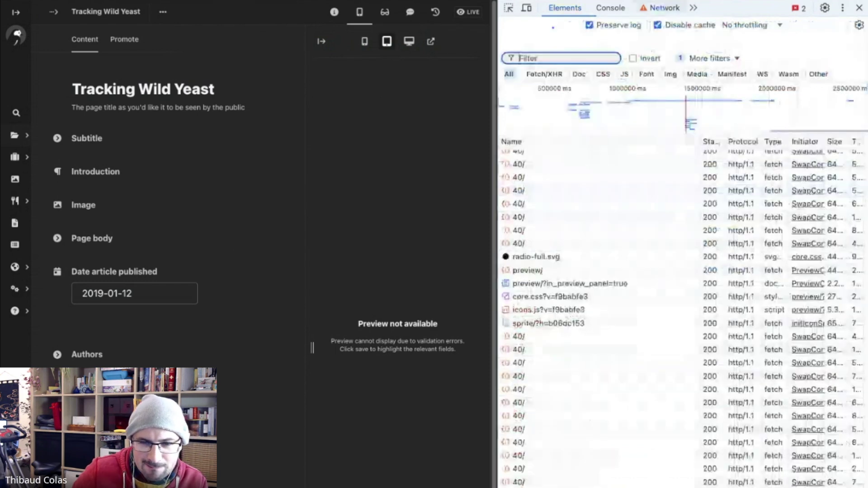
mouse_move(808, 153)
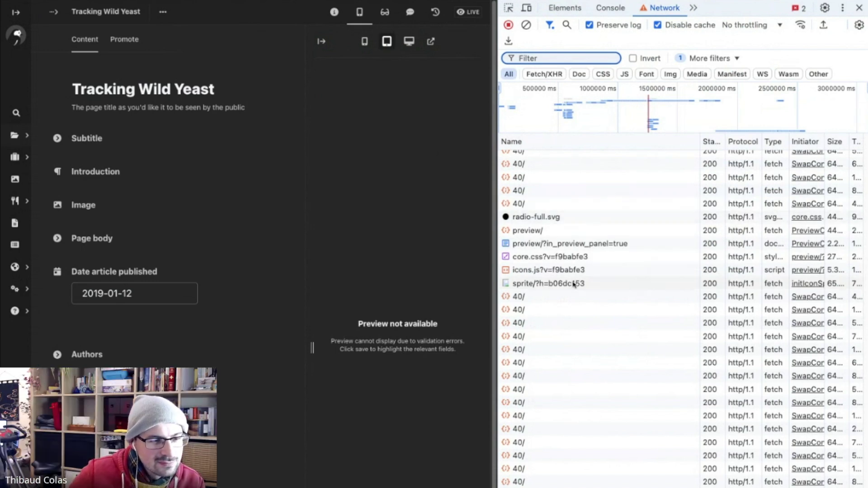
Return to the performance recording and examine the preview/, core.css and icons.js requests between about 9500 and 10300 ms
click(693, 8)
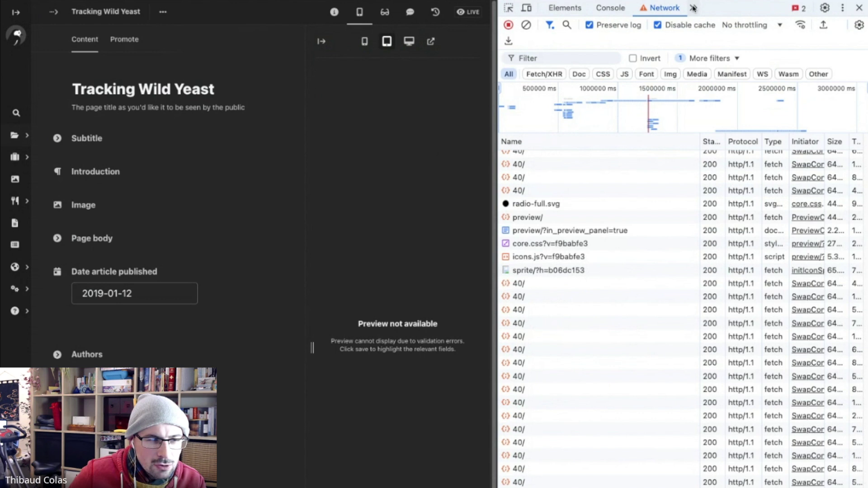
click(693, 8)
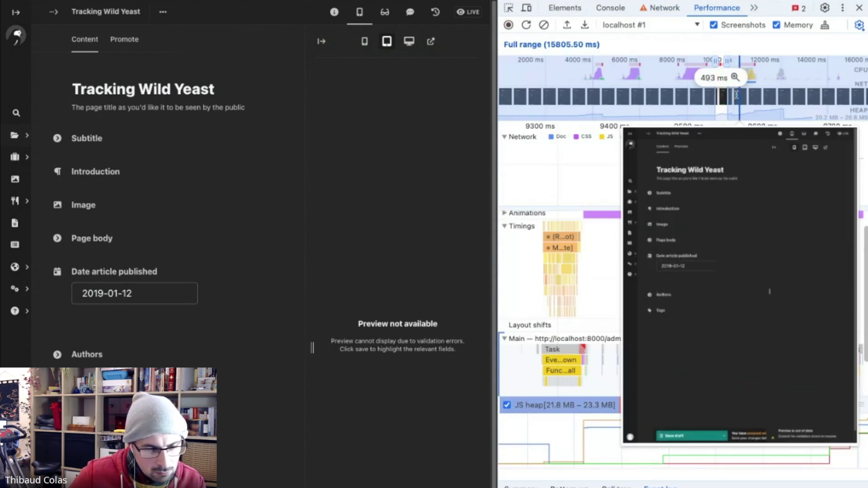
click(736, 95)
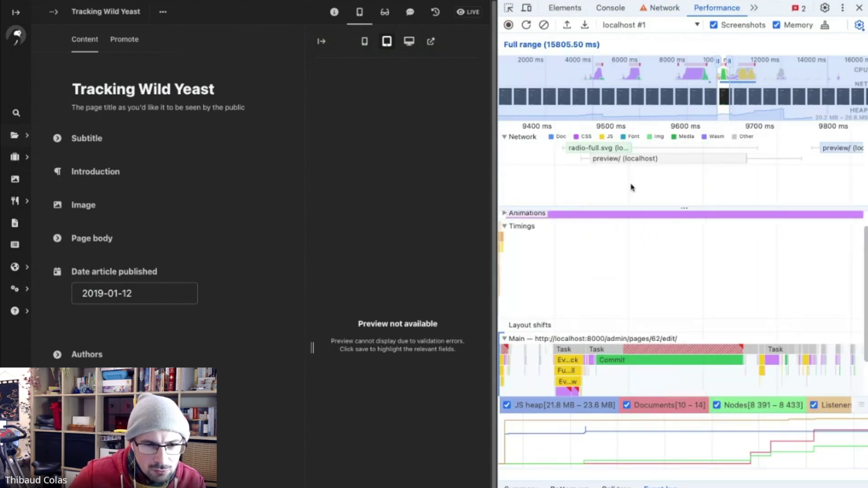
scroll(703, 187, right, 3)
mouse_move(765, 154)
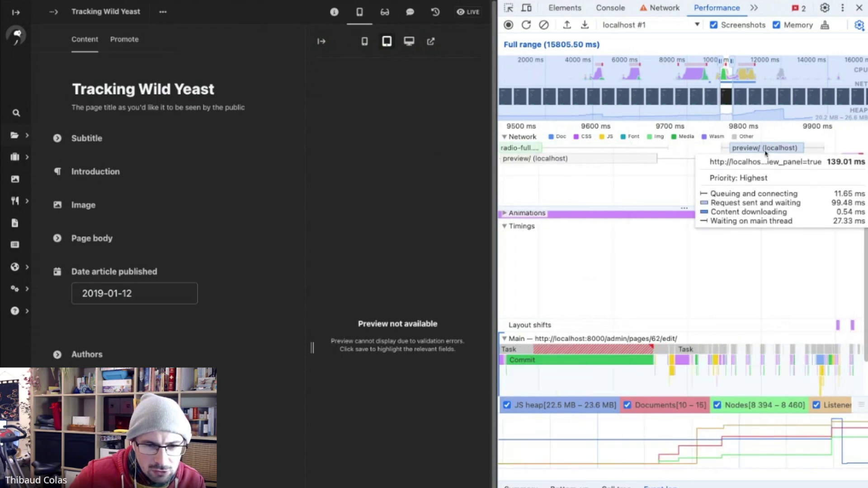
scroll(667, 188, right, 3)
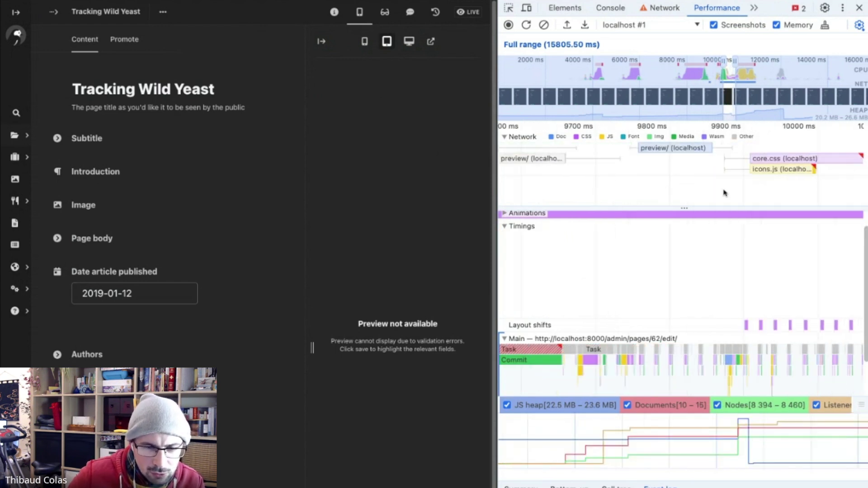
scroll(724, 193, right, 6)
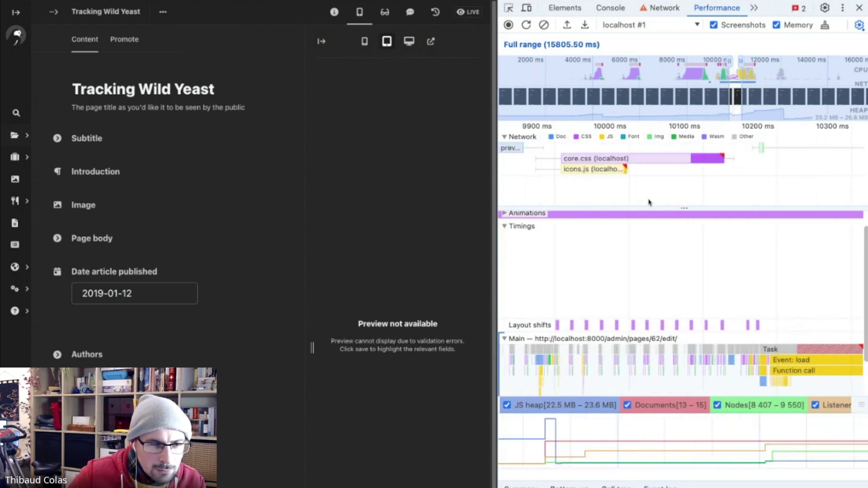
scroll(649, 202, left, 3)
mouse_move(667, 172)
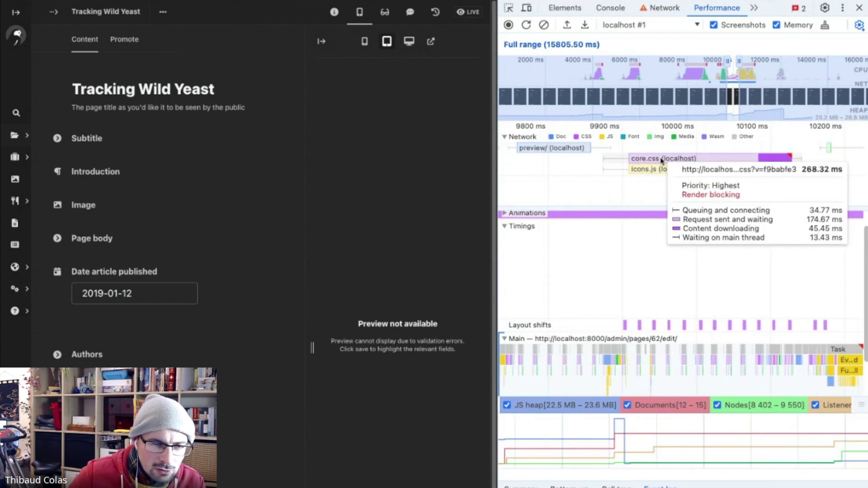
mouse_move(577, 150)
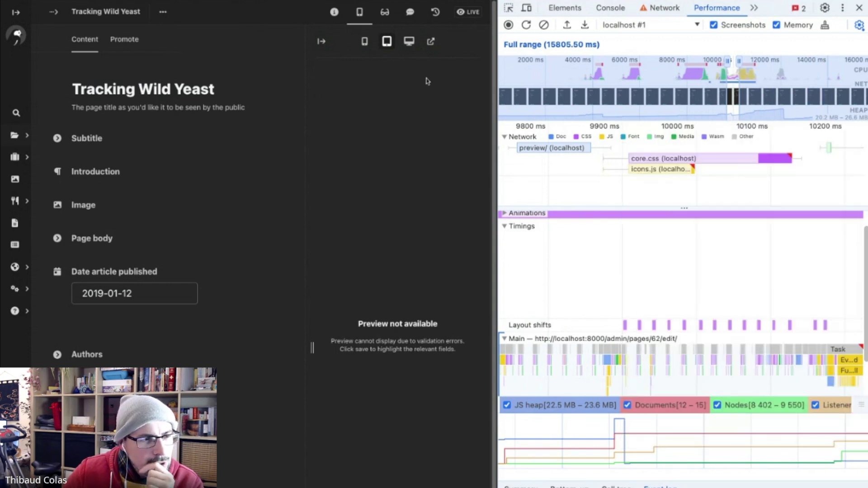
Replace the preview panel with the page status panel and expand the Page body section
click(340, 11)
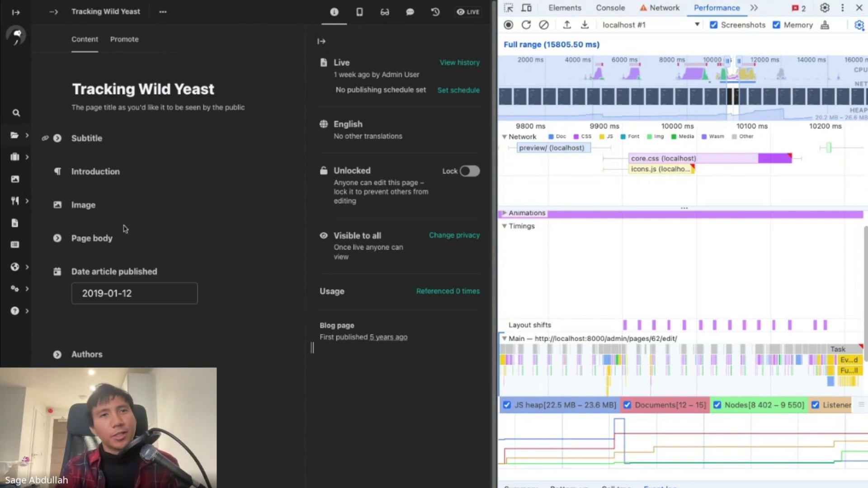
click(103, 241)
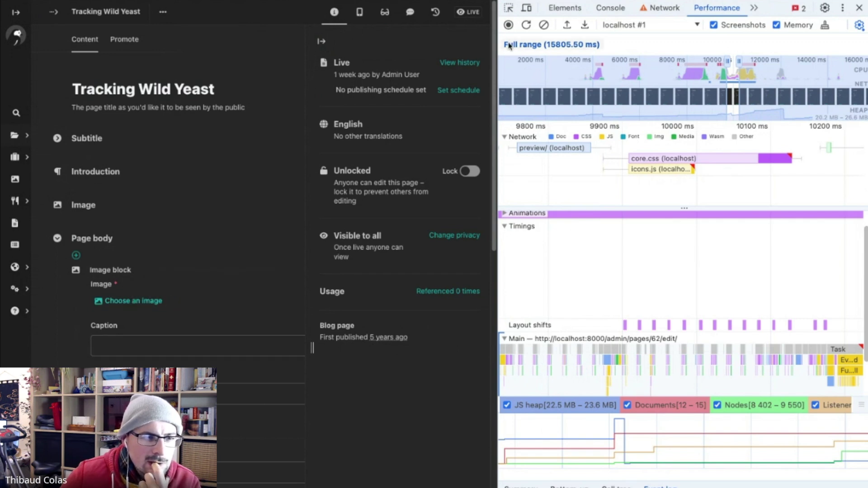
Clear the existing profile and hide the page editor's side panel, keeping the start of the Page body blocks in view
click(544, 25)
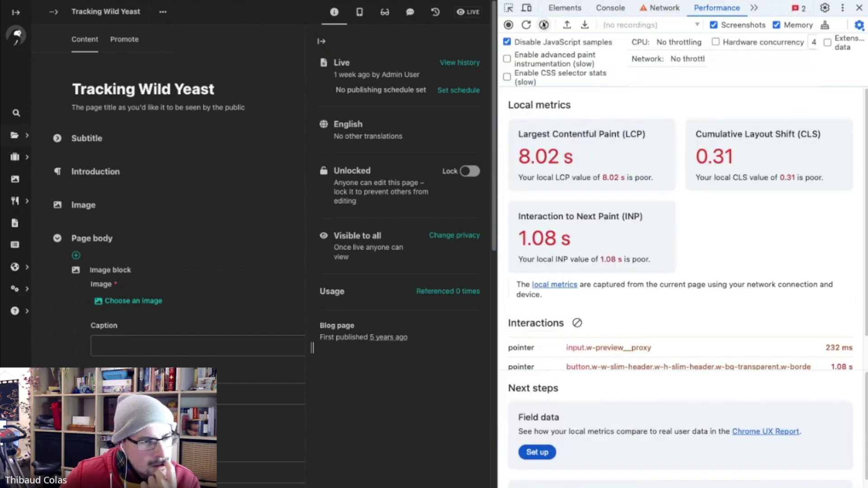
scroll(166, 367, down, 1)
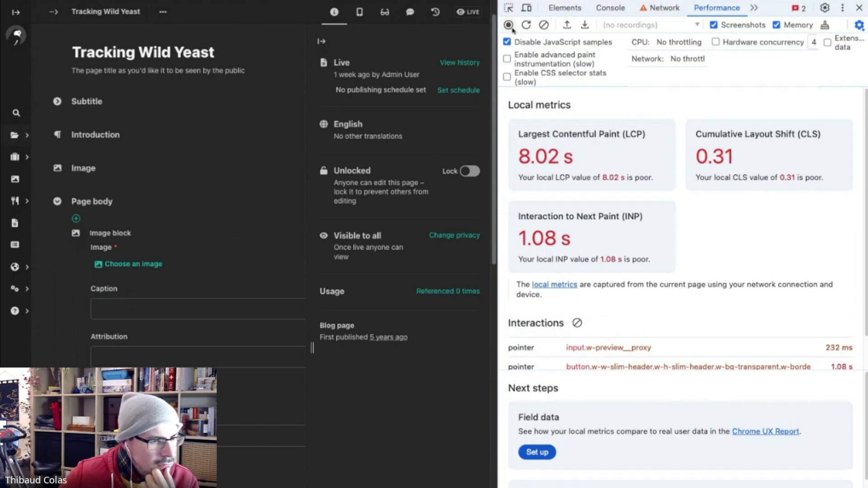
scroll(339, 137, down, 8)
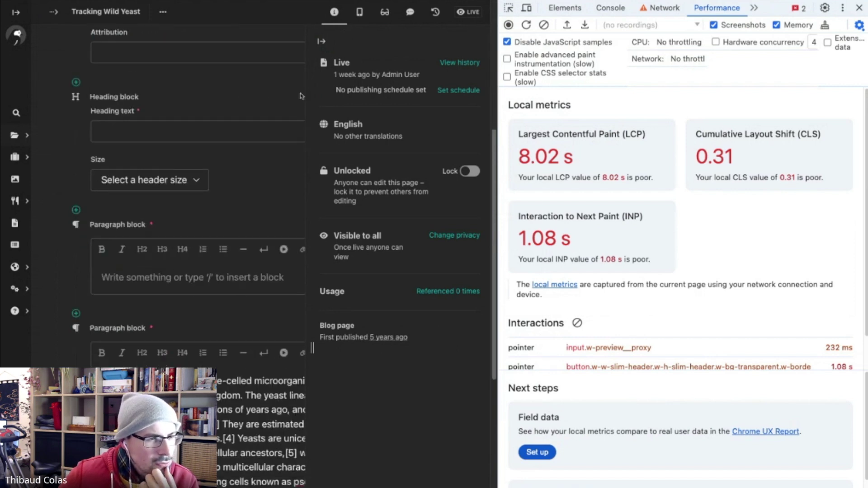
click(321, 42)
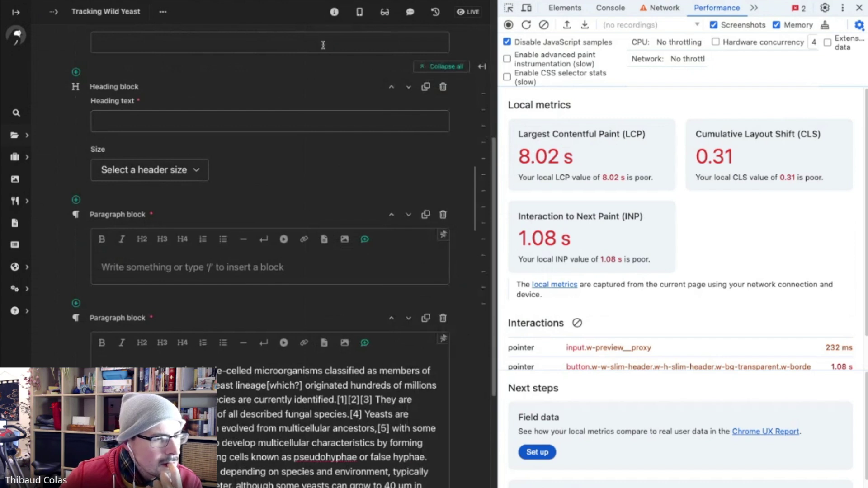
scroll(277, 94, up, 3)
scroll(278, 95, up, 2)
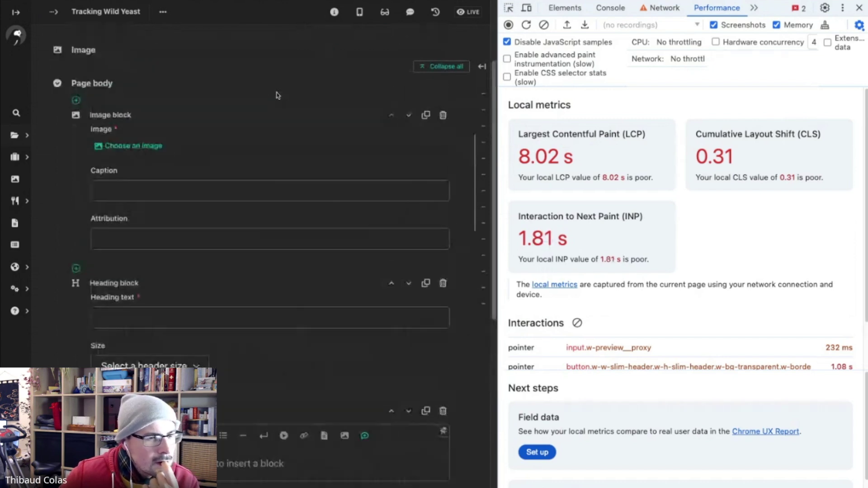
click(508, 25)
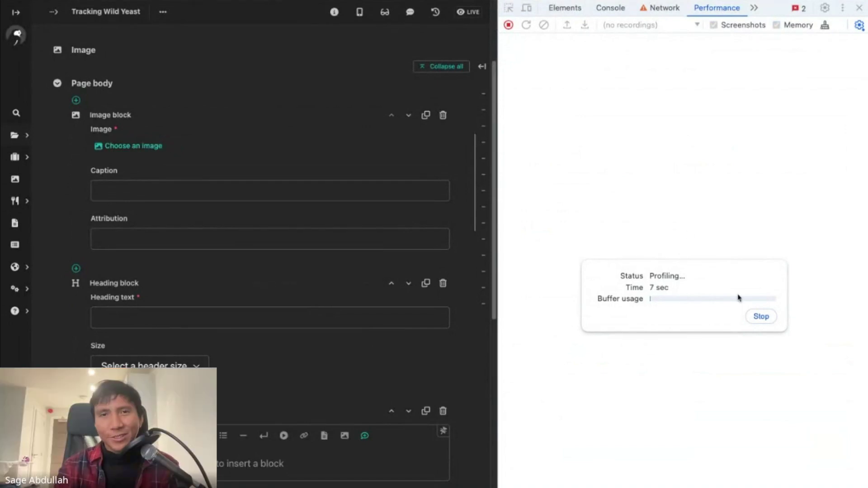
click(758, 316)
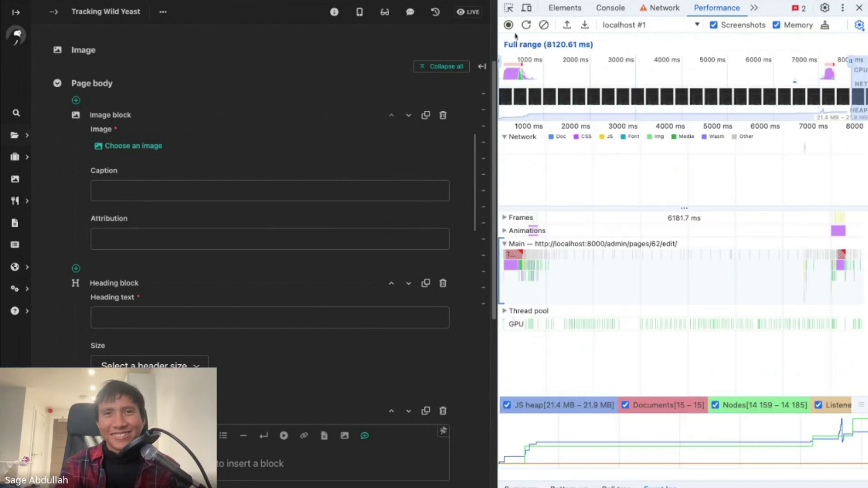
click(543, 25)
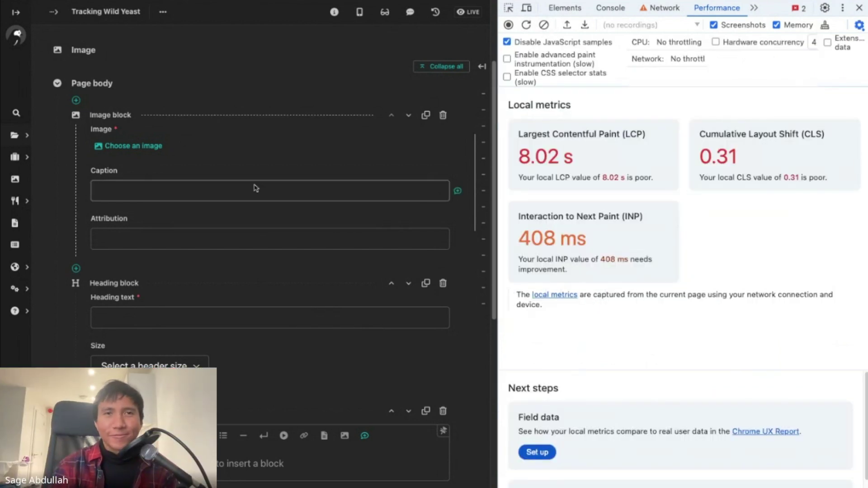
Record a performance profile of opening the Image block's image chooser and view its chooser/ and thumbnail requests
click(507, 25)
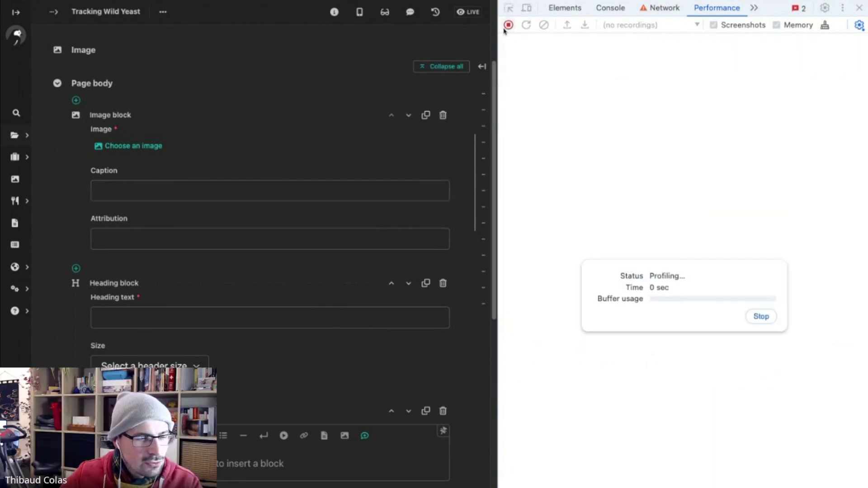
click(135, 147)
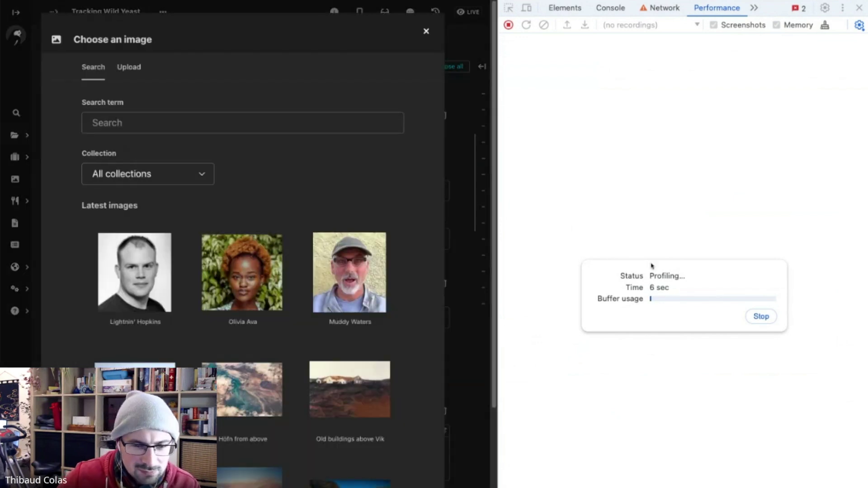
click(754, 315)
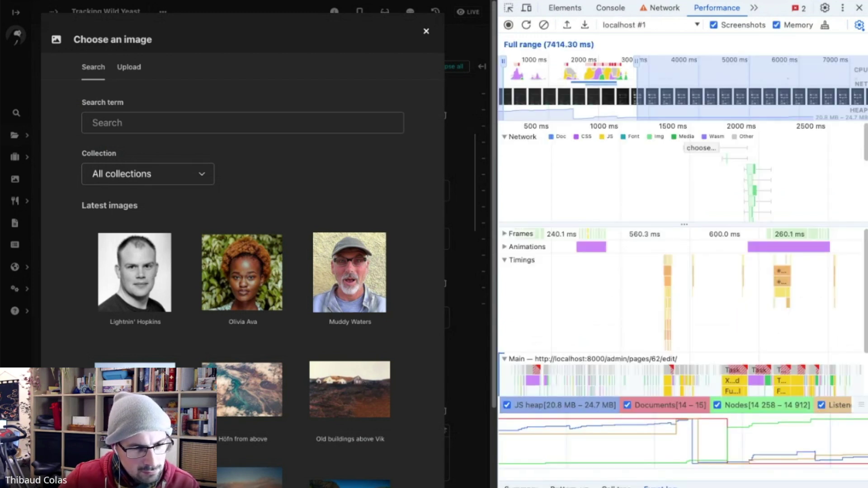
mouse_move(705, 152)
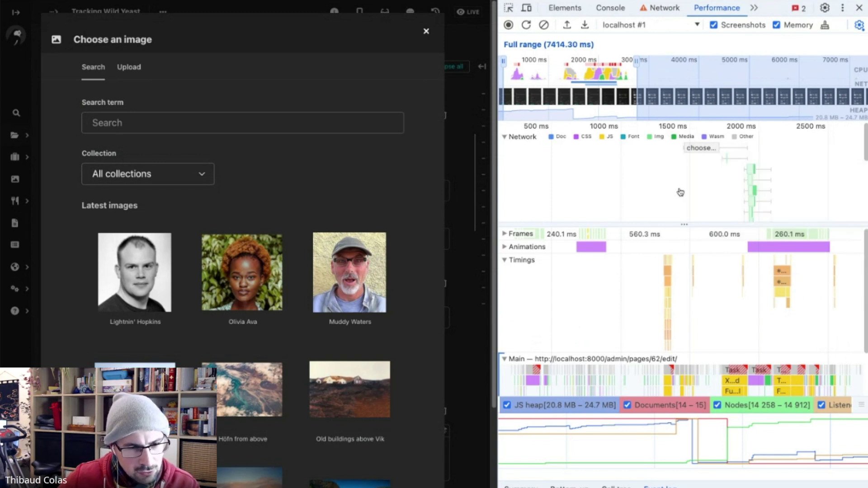
scroll(697, 195, right, 3)
mouse_move(658, 172)
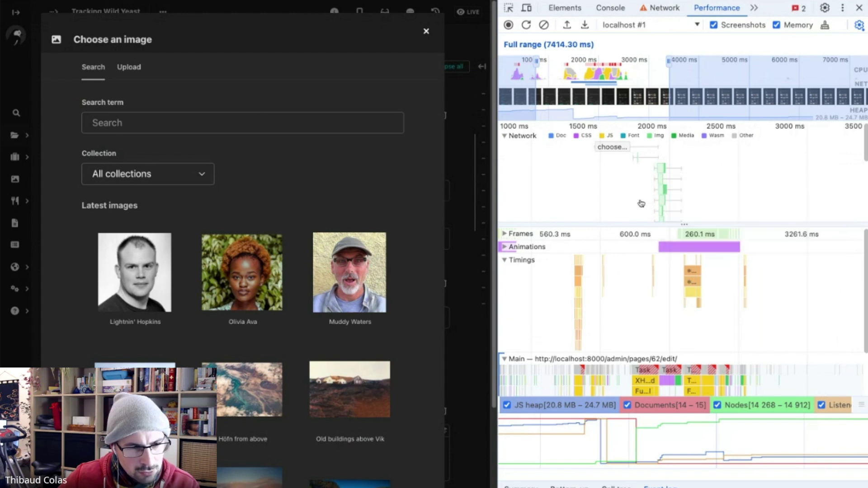
scroll(642, 202, down, 3)
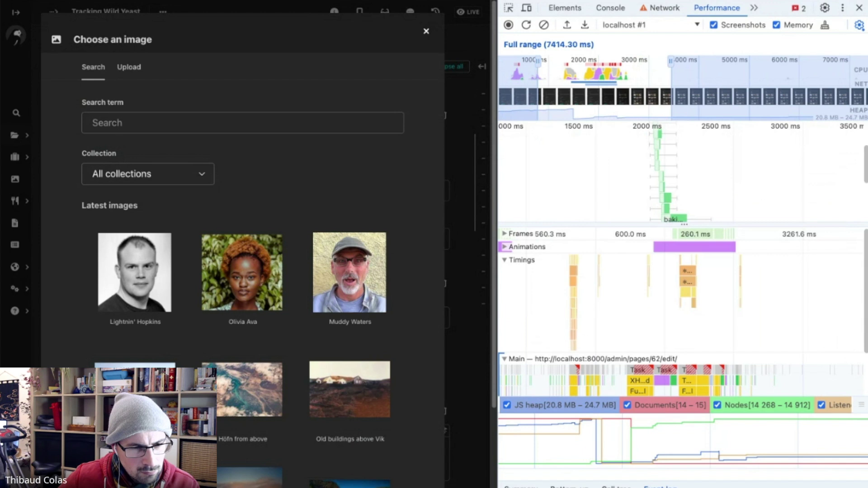
scroll(704, 195, up, 3)
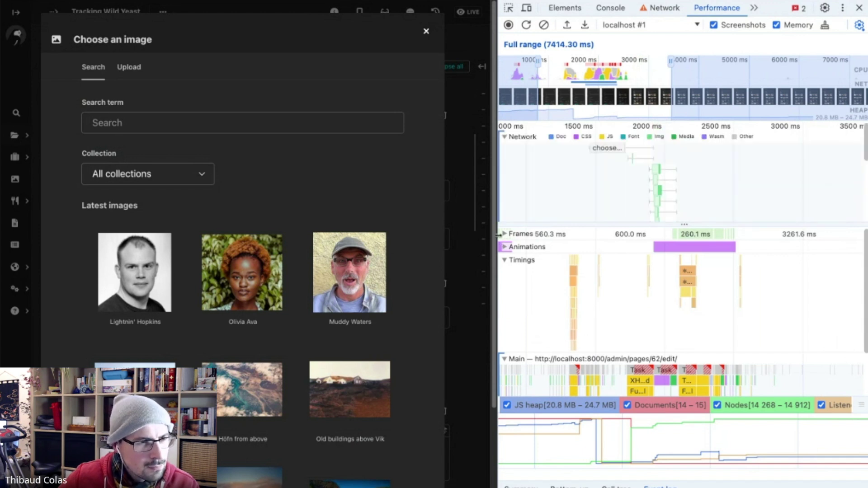
Close the image chooser and enlarge the developer tools, narrowing the recording to about 1550 to 2700 ms
click(425, 40)
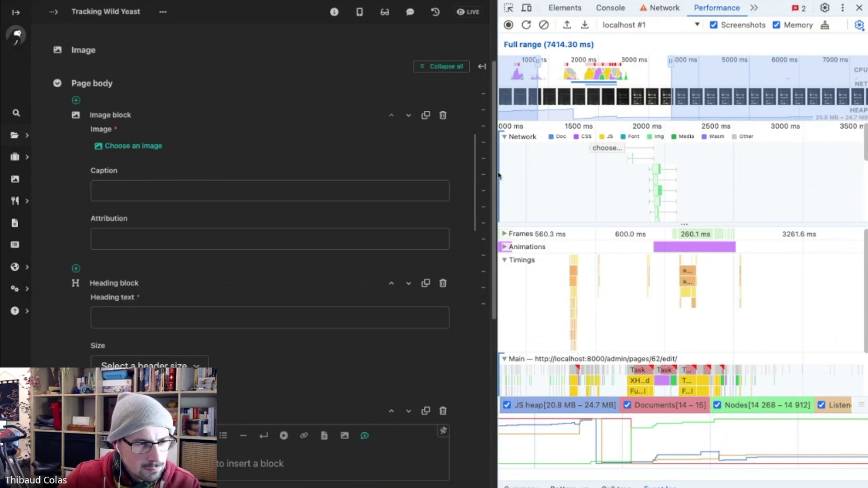
drag(498, 168, 306, 167)
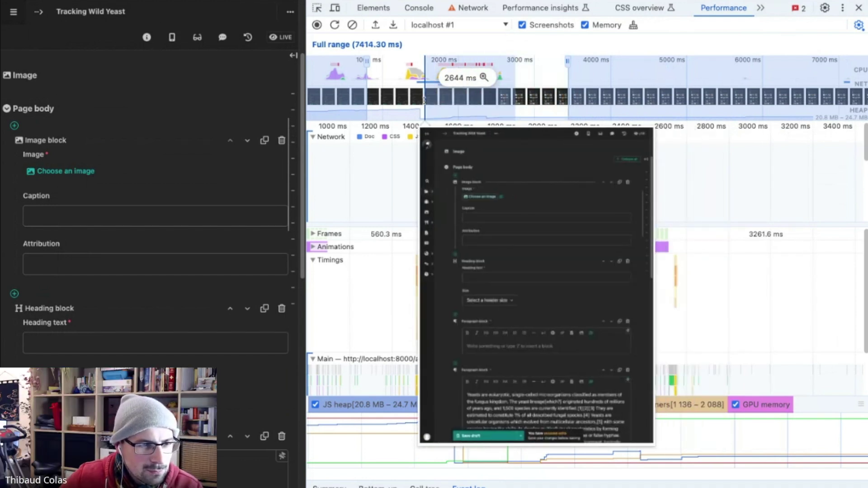
drag(424, 97, 510, 97)
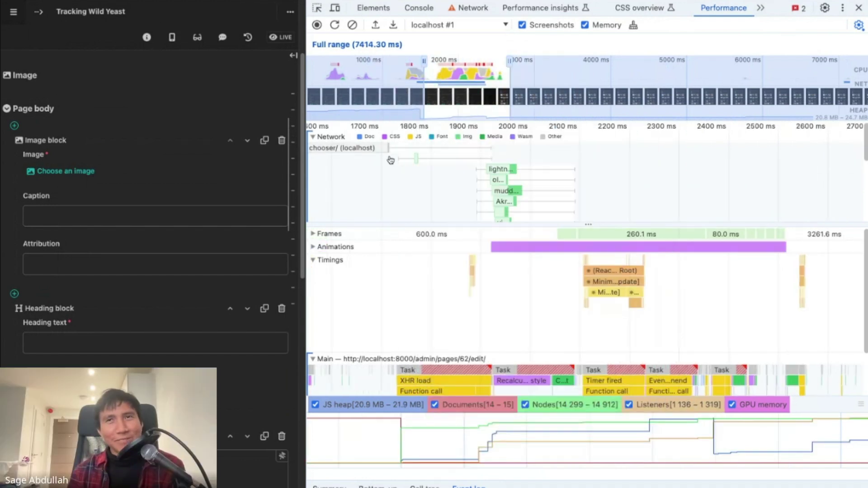
Examine the timing breakdown of the chooser/ request and the thumbnail image requests that follow it
mouse_move(417, 159)
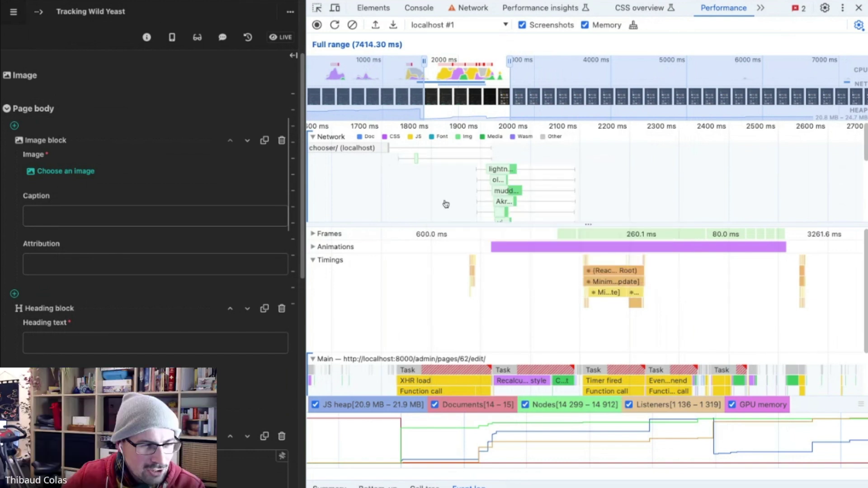
drag(433, 203, 453, 153)
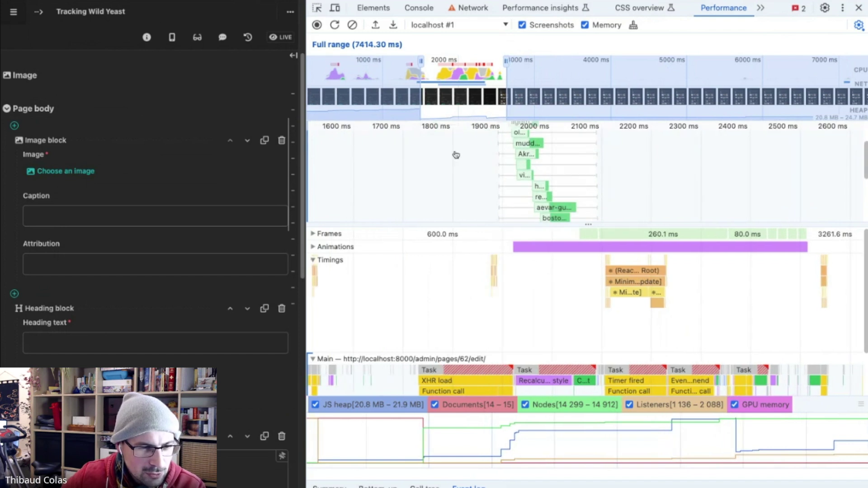
drag(471, 209, 484, 163)
scroll(482, 195, down, 3)
mouse_move(617, 150)
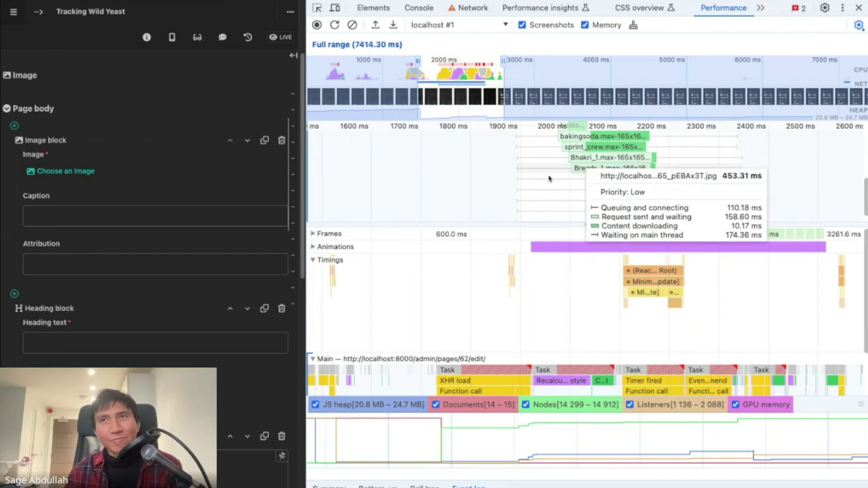
scroll(490, 198, right, 2)
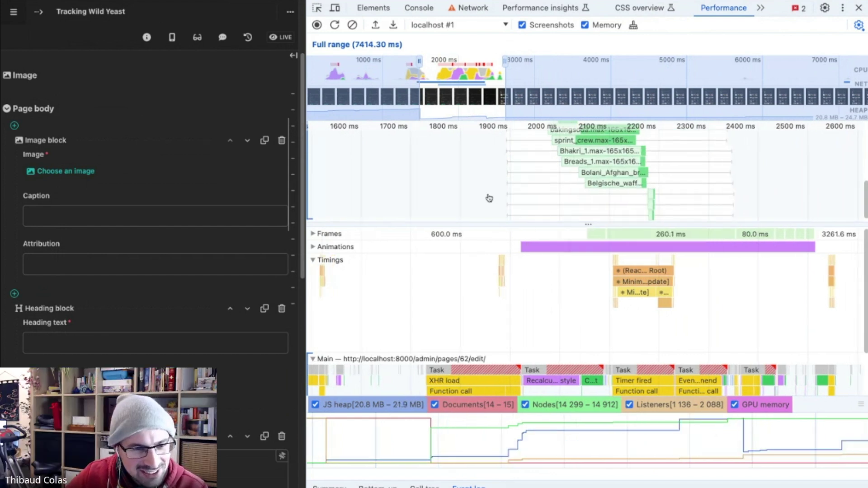
scroll(489, 198, up, 3)
scroll(489, 198, left, 2)
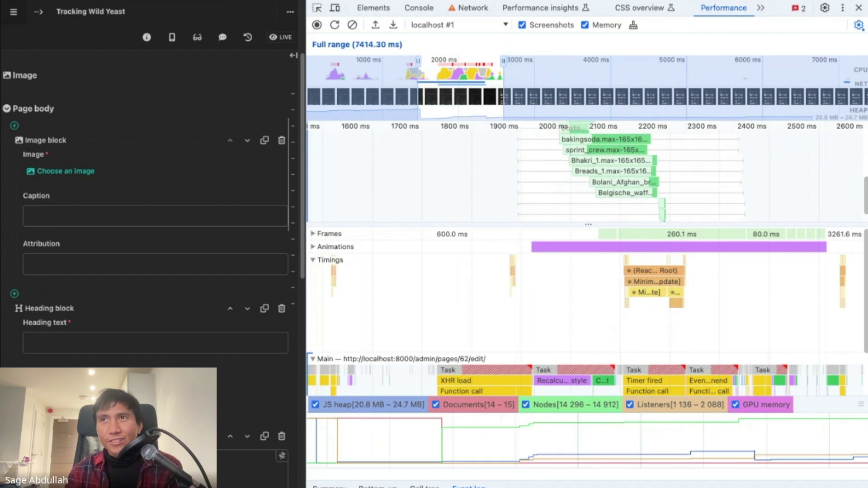
scroll(524, 203, up, 3)
scroll(524, 204, left, 3)
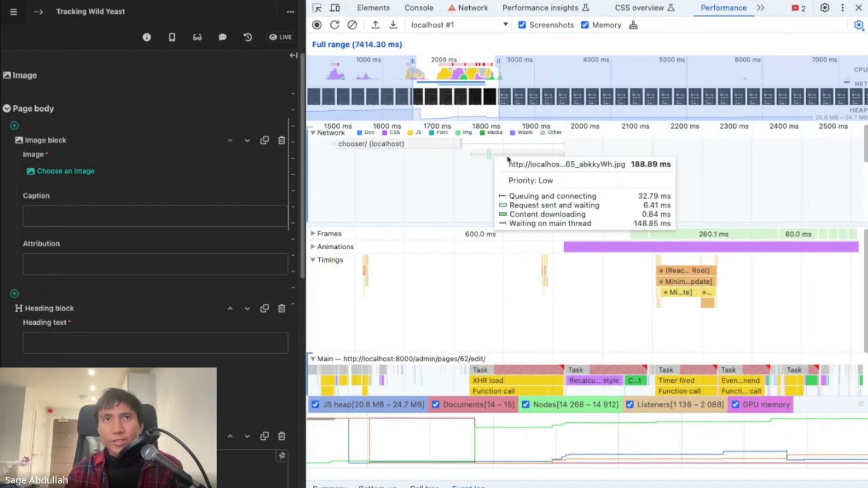
mouse_move(581, 184)
mouse_move(588, 167)
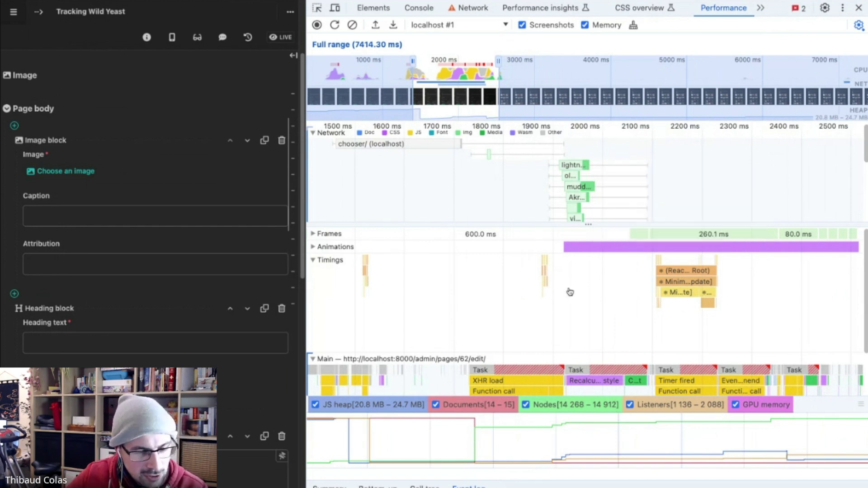
mouse_move(692, 273)
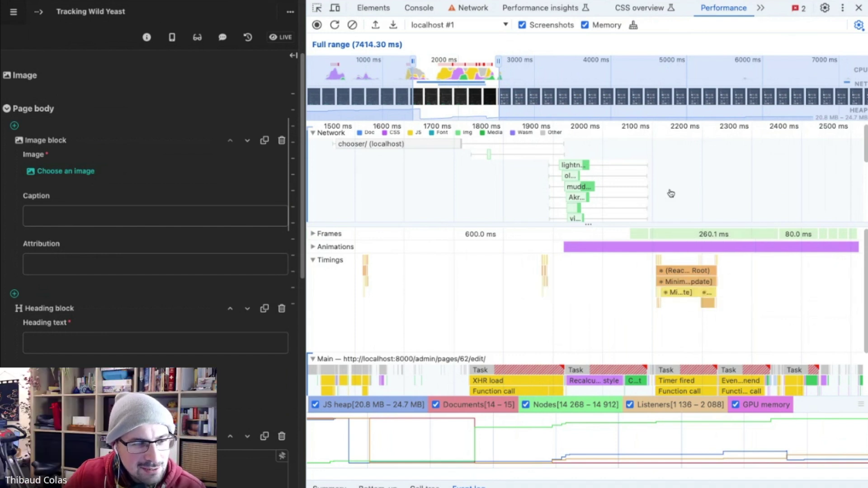
Compare the priority and timing breakdown of bakingsoda.max-165x165 with those of the last queued thumbnail requests
scroll(670, 194, down, 3)
scroll(671, 193, left, 2)
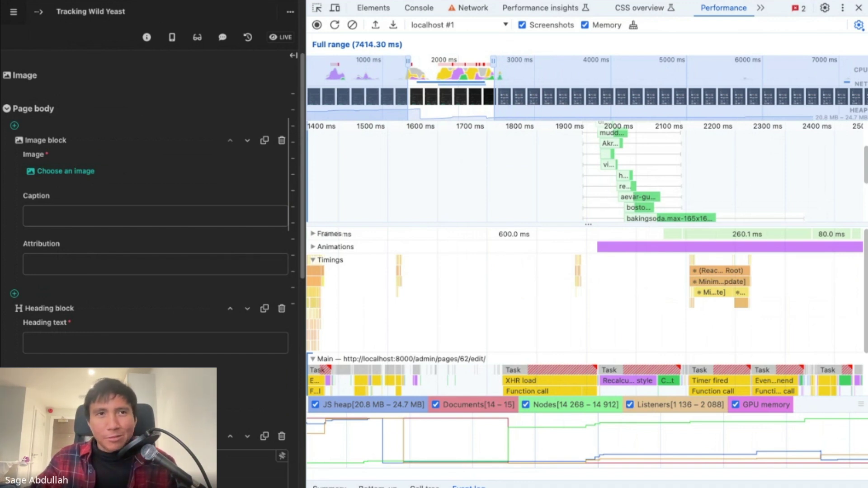
scroll(722, 188, down, 2)
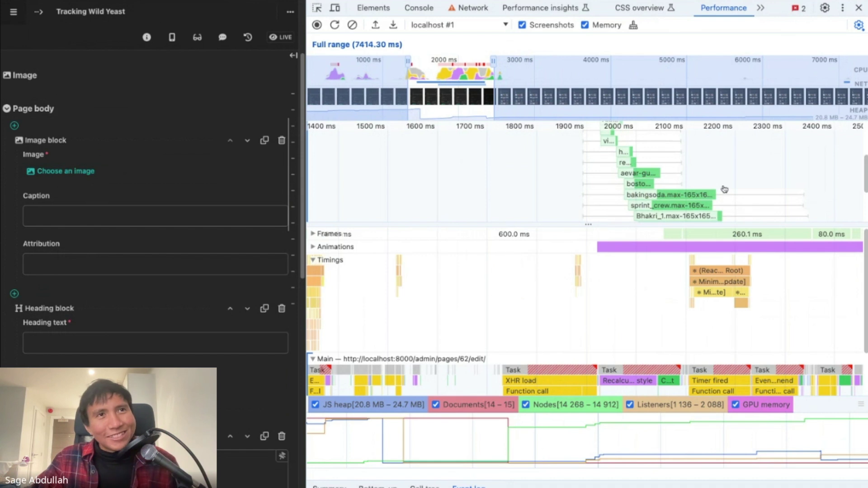
mouse_move(701, 196)
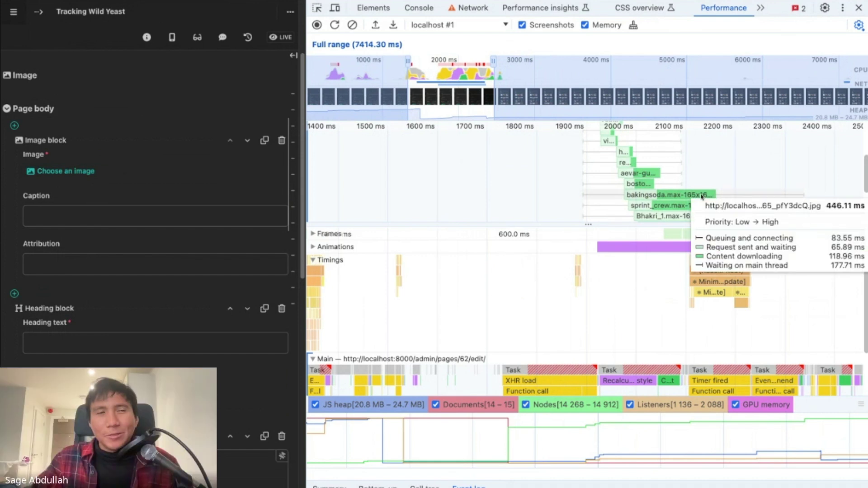
scroll(715, 175, down, 3)
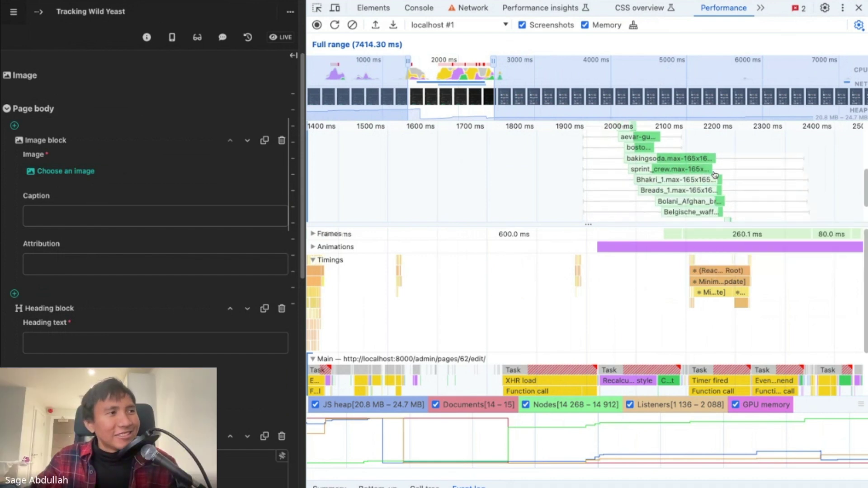
scroll(528, 178, up, 5)
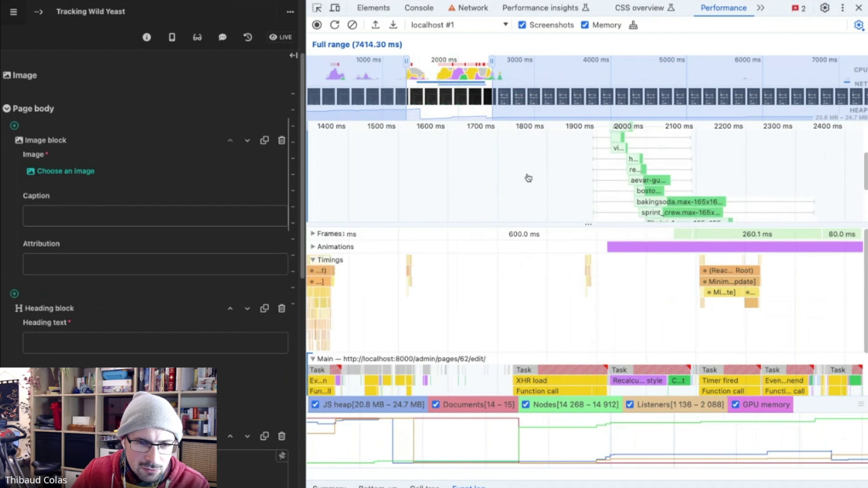
scroll(678, 176, down, 7)
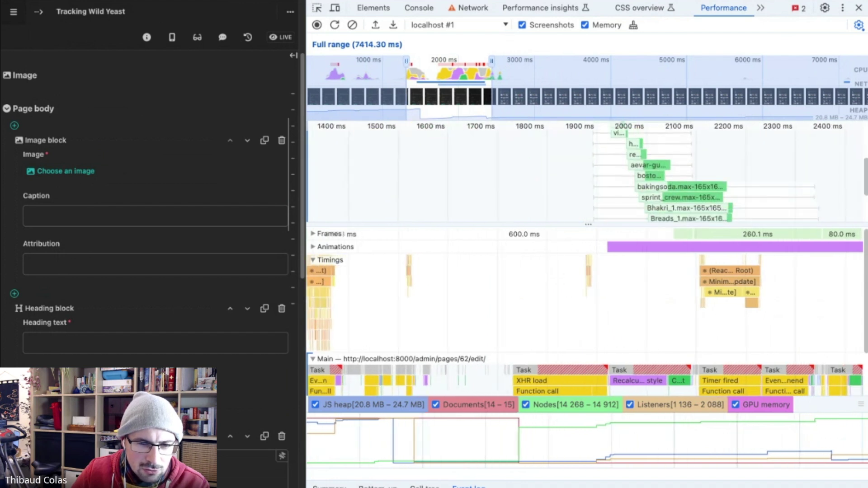
scroll(609, 180, up, 4)
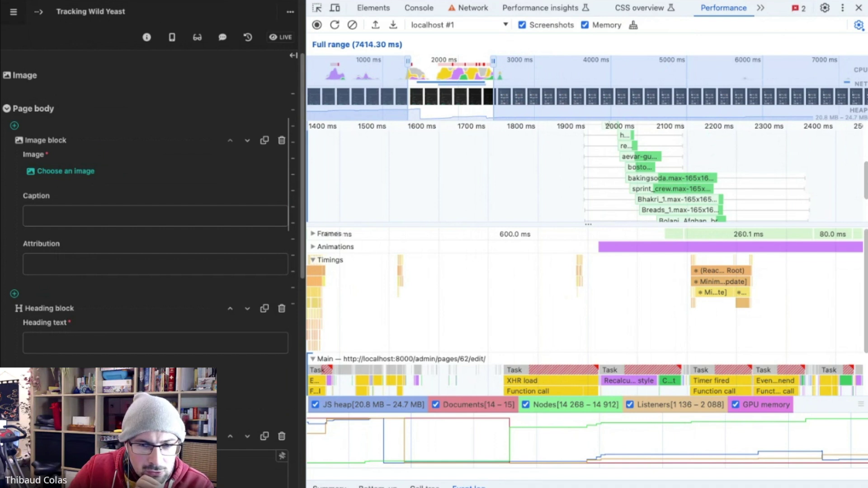
scroll(865, 183, down, 1)
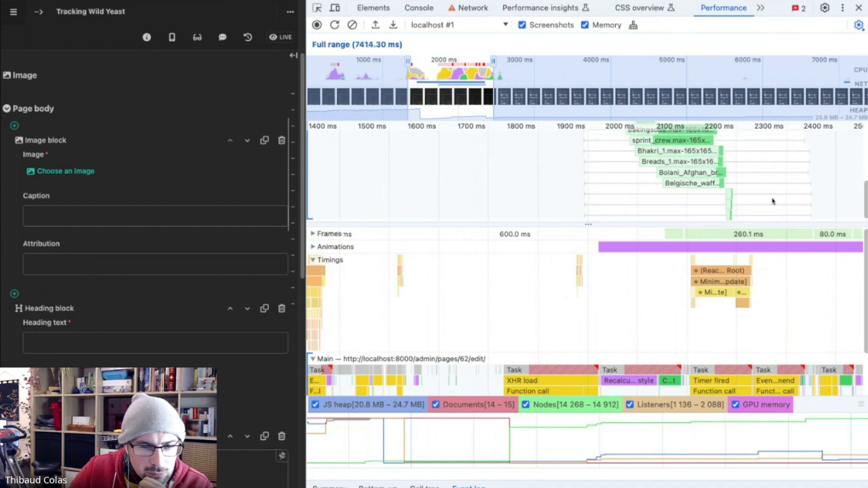
mouse_move(726, 208)
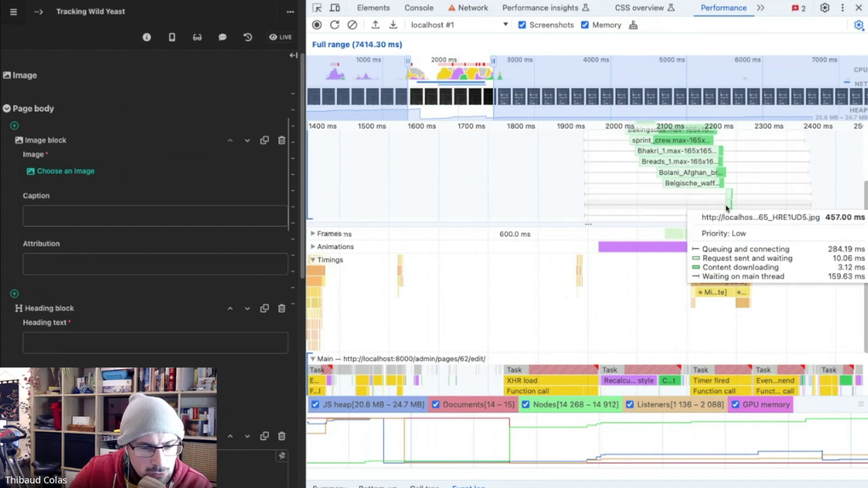
Examine the long main-thread tasks around the image chooser opening, widening the timeline range to roughly the first 3500 ms
scroll(695, 335, down, 1)
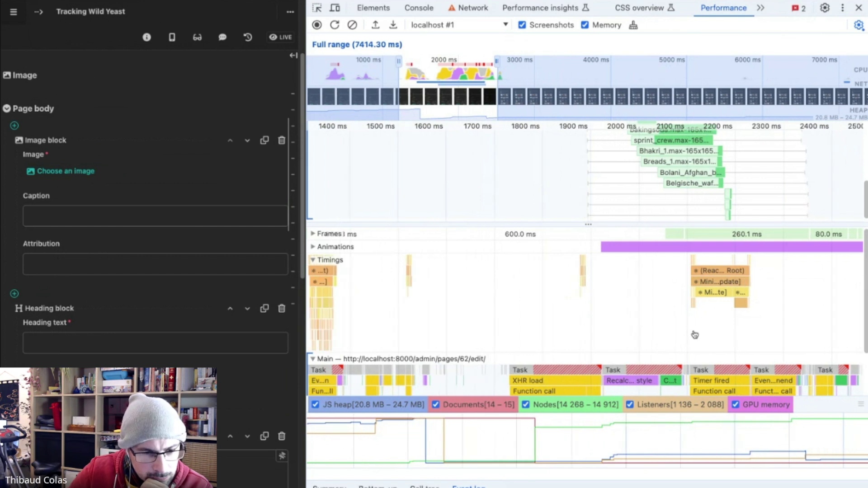
scroll(711, 343, down, 1)
scroll(711, 343, down, 2)
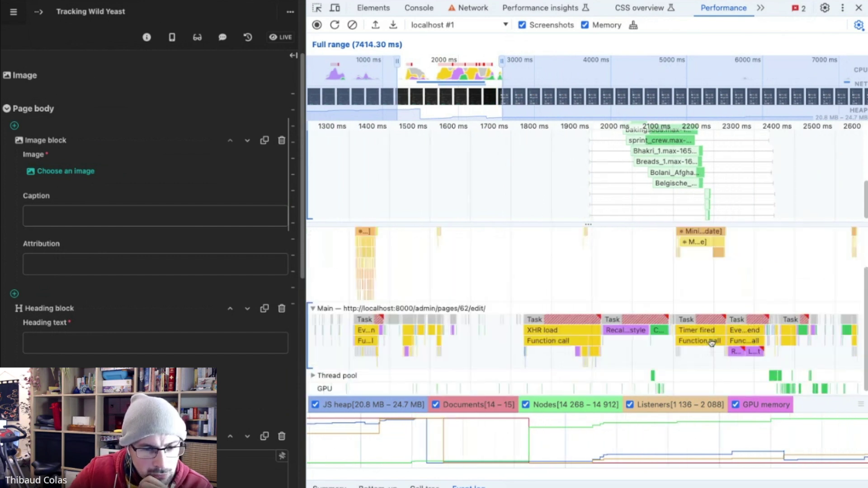
scroll(662, 244, right, 2)
scroll(678, 353, down, 5)
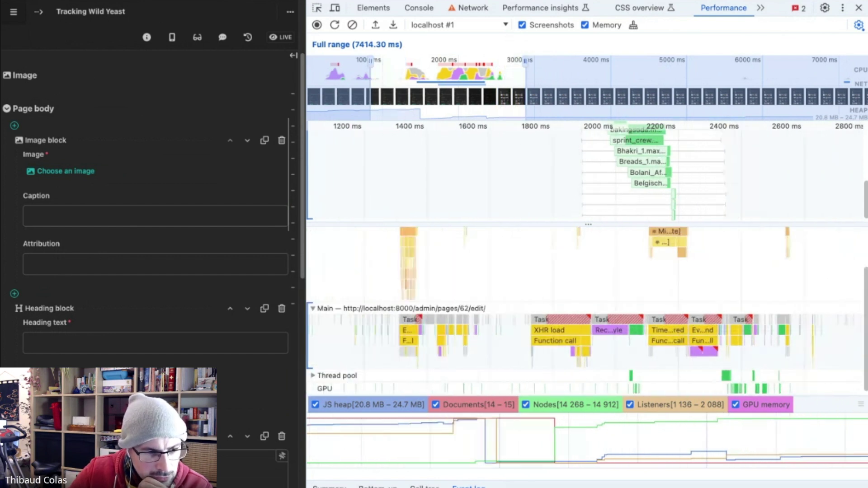
scroll(682, 370, right, 1)
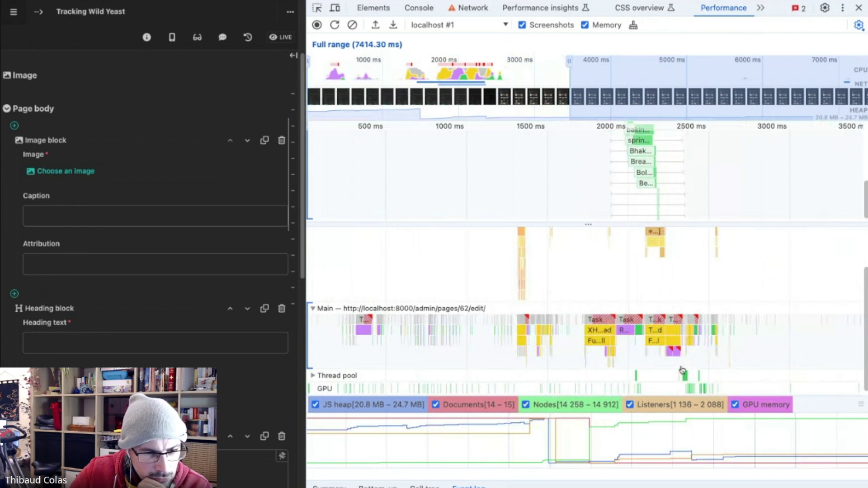
mouse_move(657, 322)
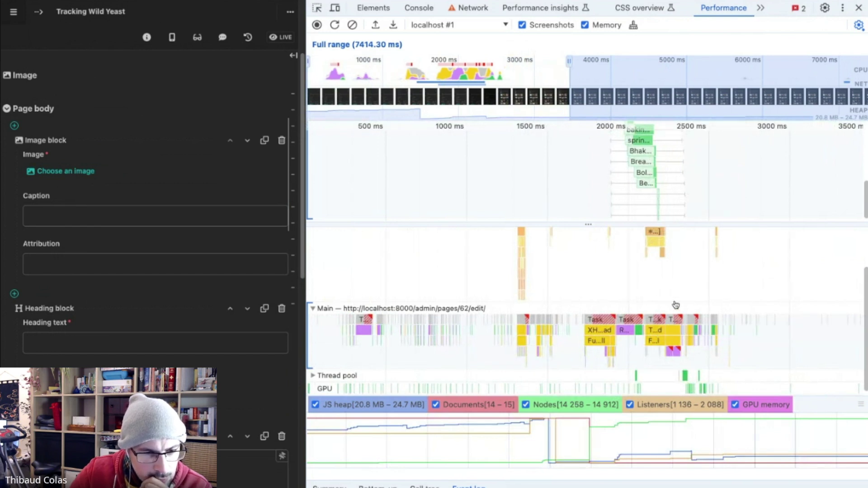
scroll(675, 305, left, 1)
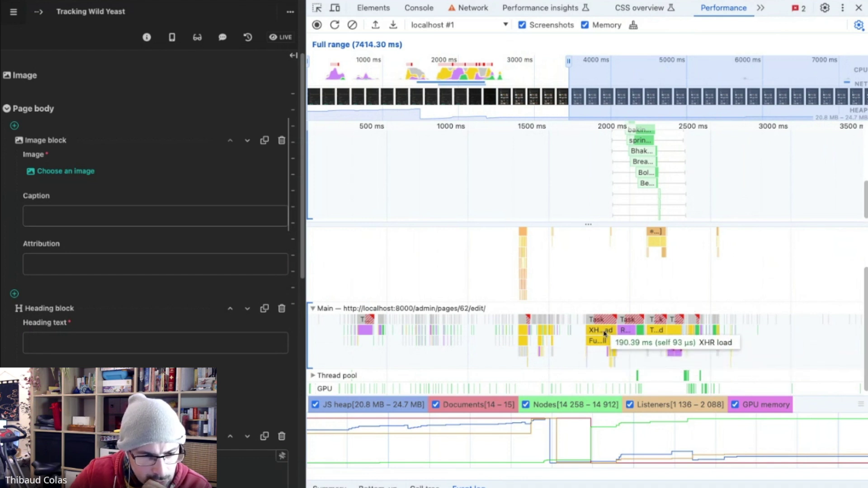
Narrow the timeline around the XHR load task on the main thread and select the function call beneath it
scroll(604, 334, up, 1)
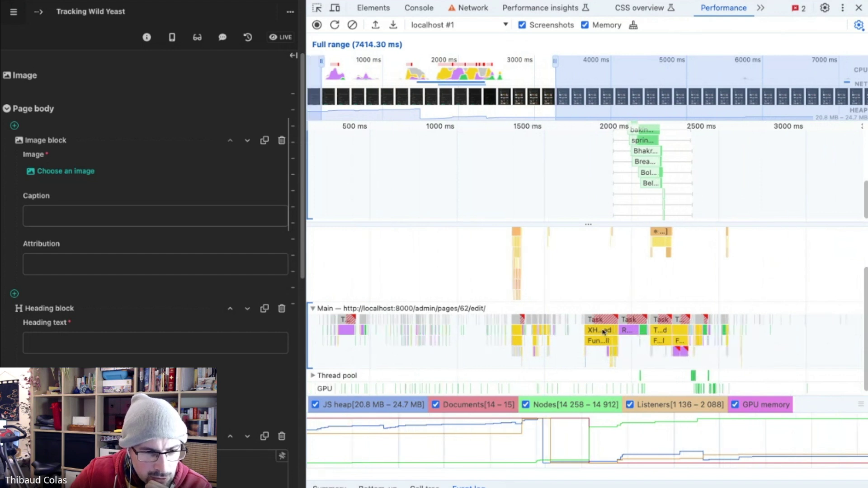
scroll(604, 333, up, 3)
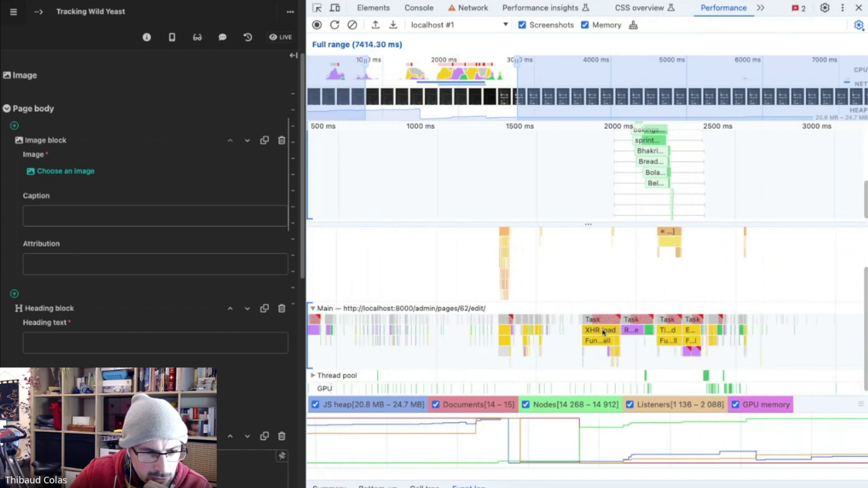
click(584, 343)
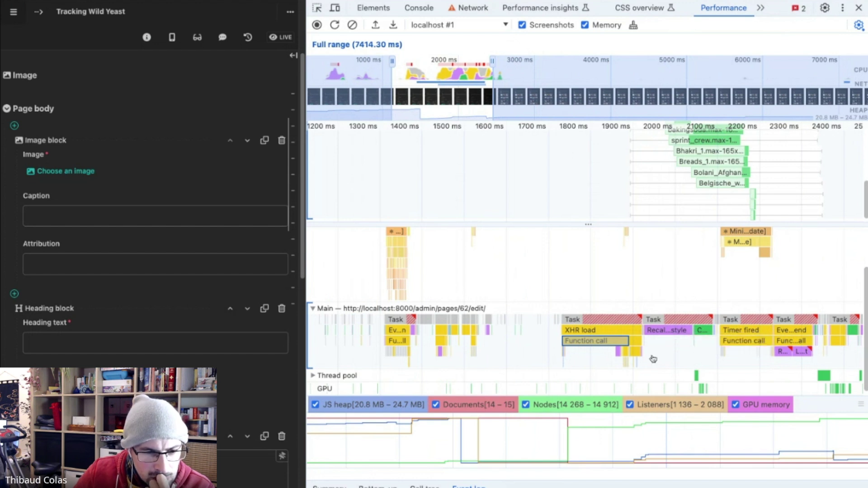
scroll(652, 358, left, 1)
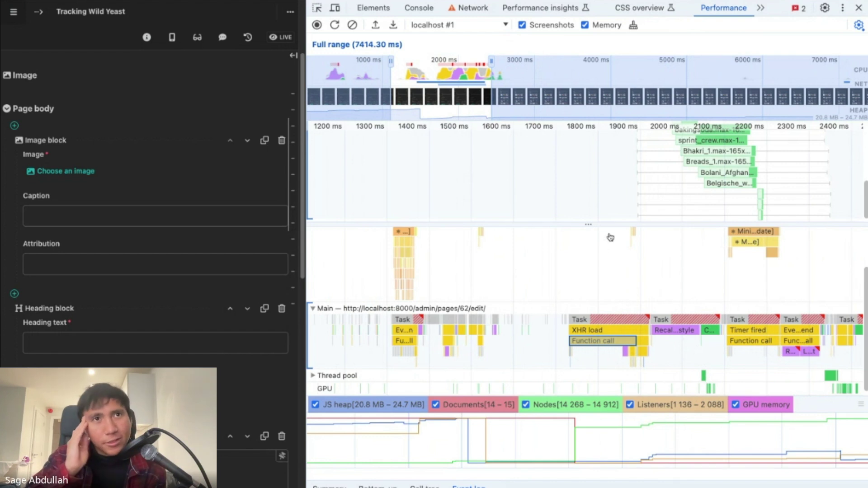
Shrink the network track and examine the frames, timings and main-thread activity before and after the chooser/ request
drag(591, 224, 589, 168)
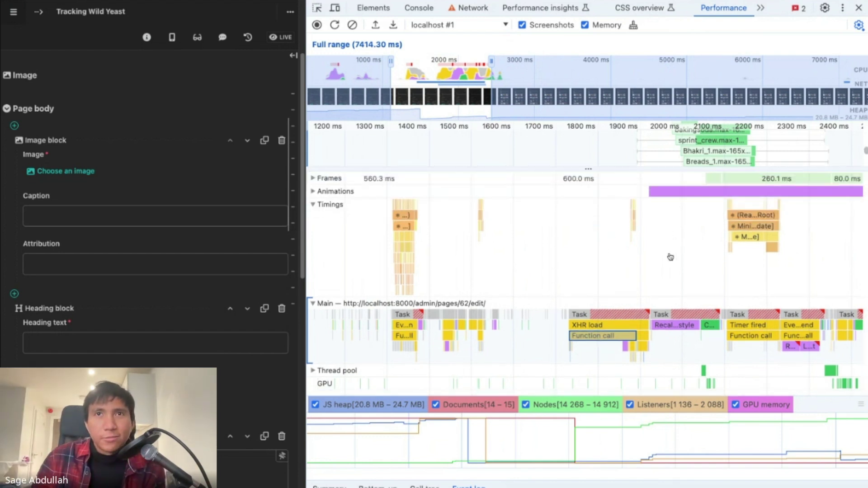
scroll(664, 267, right, 3)
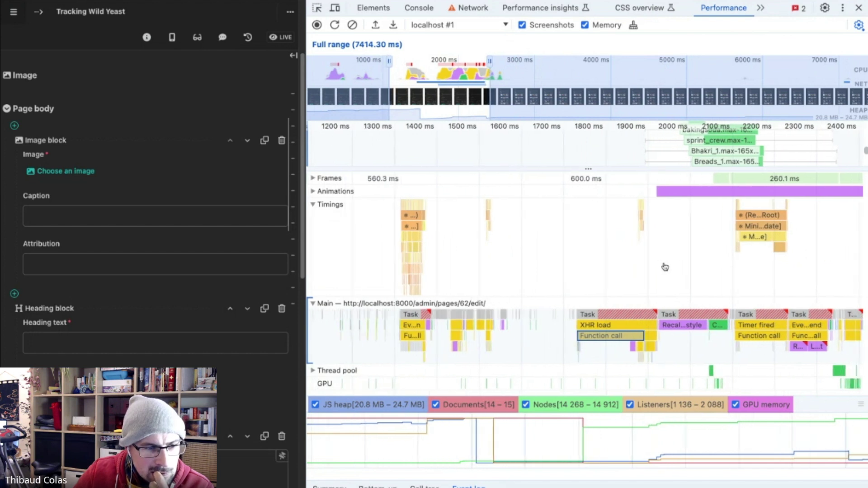
scroll(587, 267, left, 10)
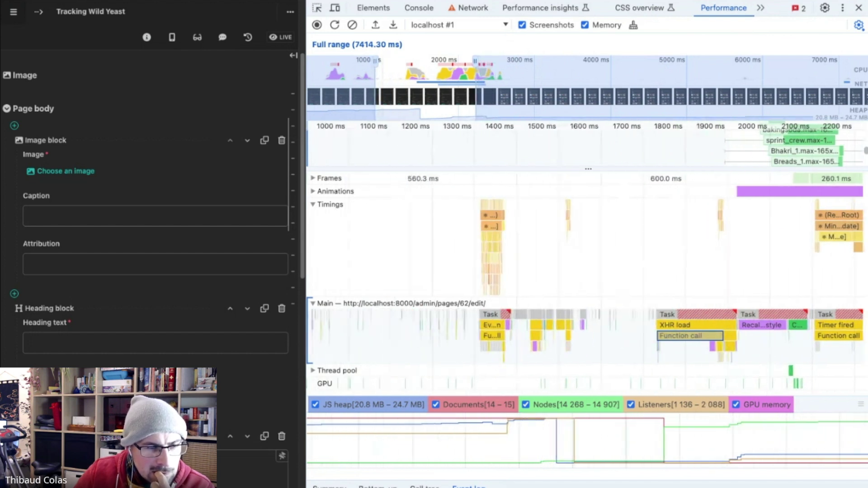
scroll(647, 256, left, 6)
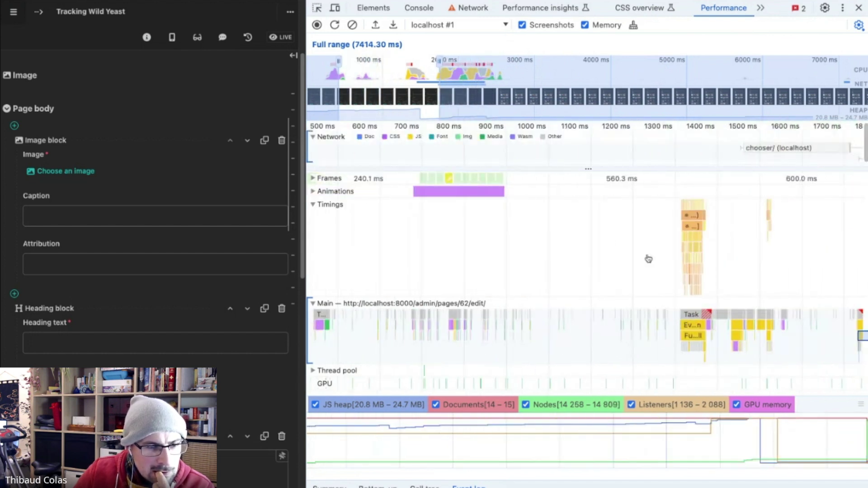
scroll(648, 259, right, 8)
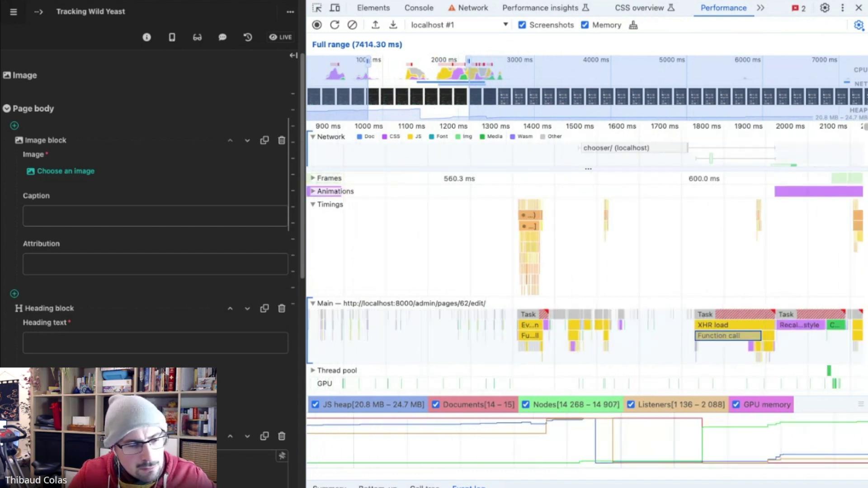
scroll(631, 248, right, 6)
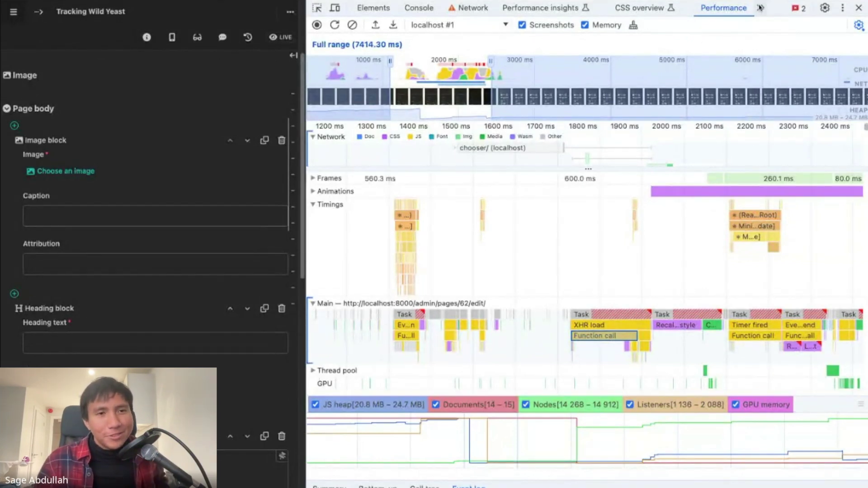
Capture a CSS overview of the page editor and review its summary of stylesheets, style rules and selectors
click(631, 8)
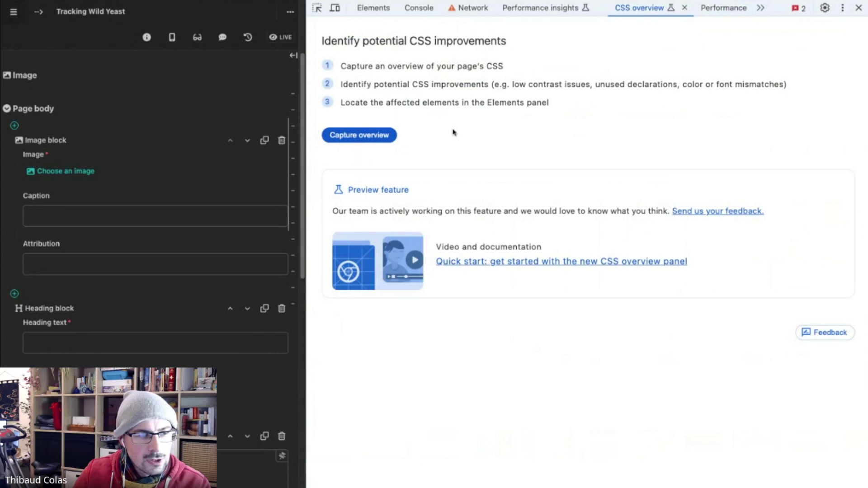
click(375, 137)
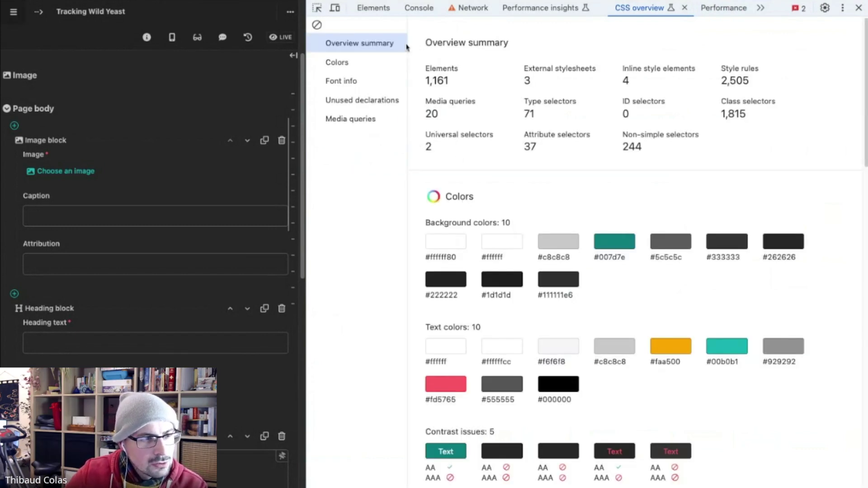
scroll(481, 116, down, 1)
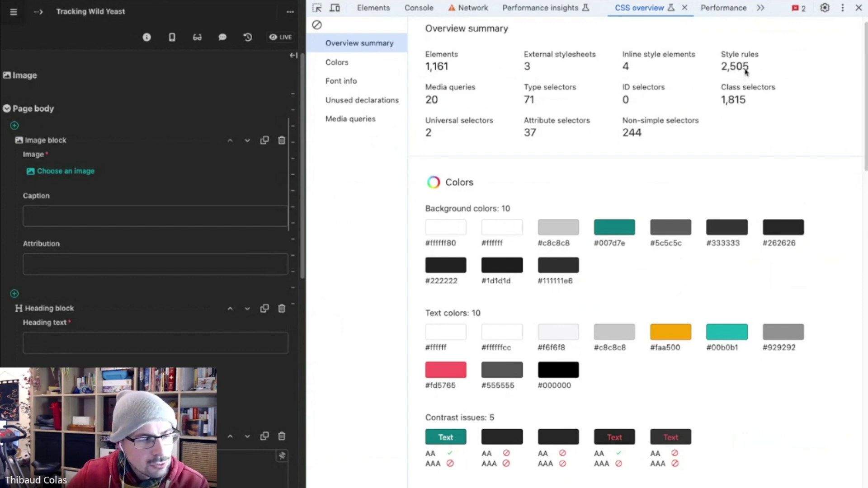
scroll(745, 71, down, 1)
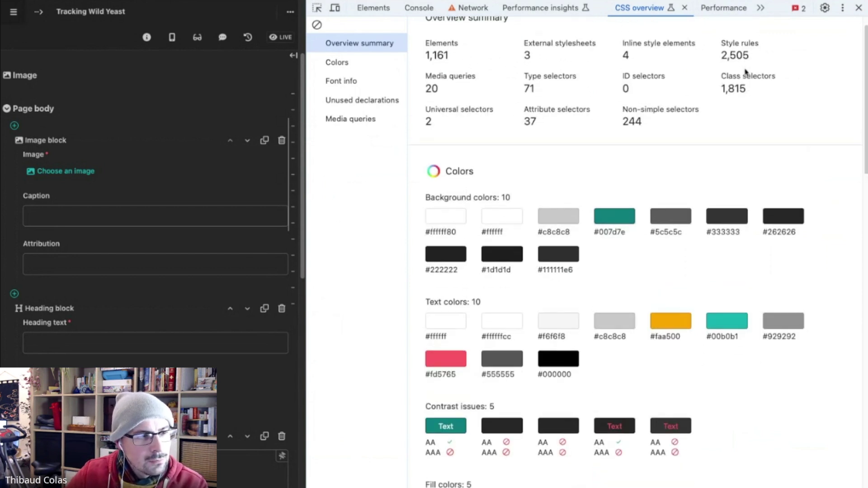
scroll(547, 73, up, 1)
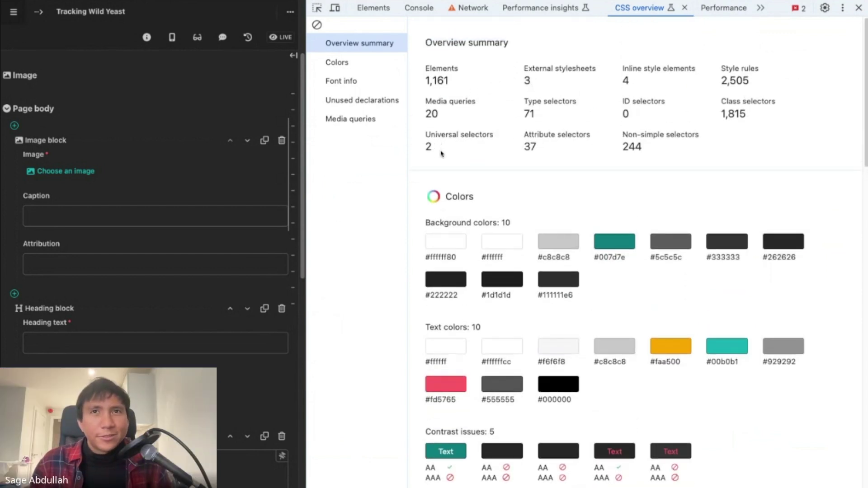
Review the CSS overview's background, text, fill and border colors and contrast issues, highlighting the text color #fd5765
scroll(441, 153, down, 2)
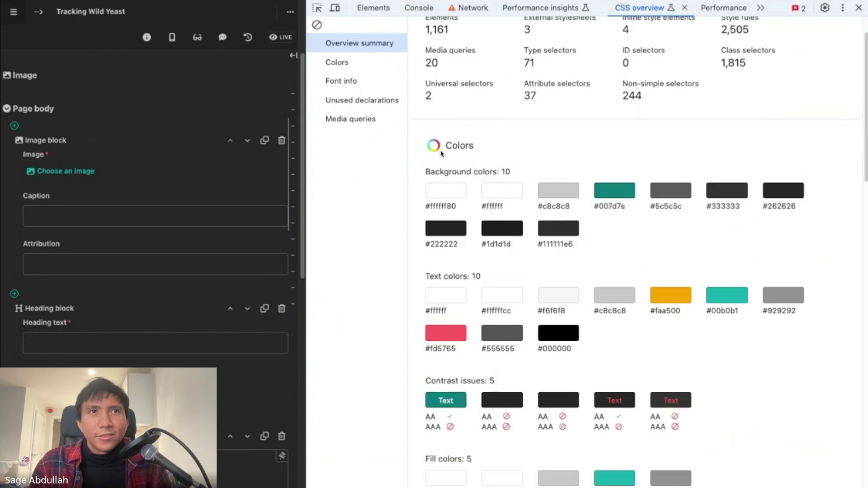
triple_click(453, 350)
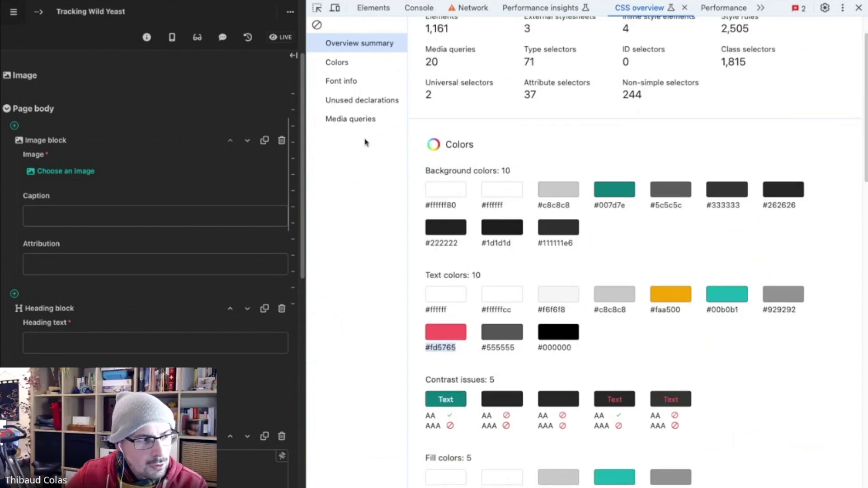
scroll(439, 283, down, 2)
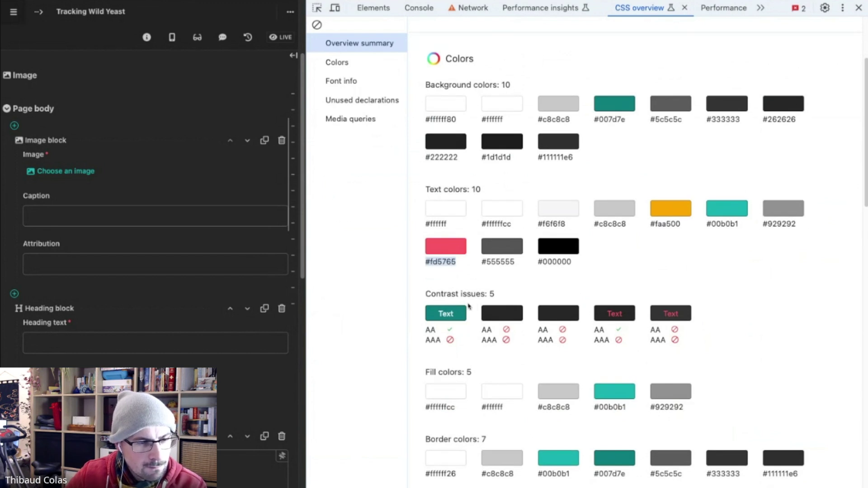
scroll(470, 312, down, 3)
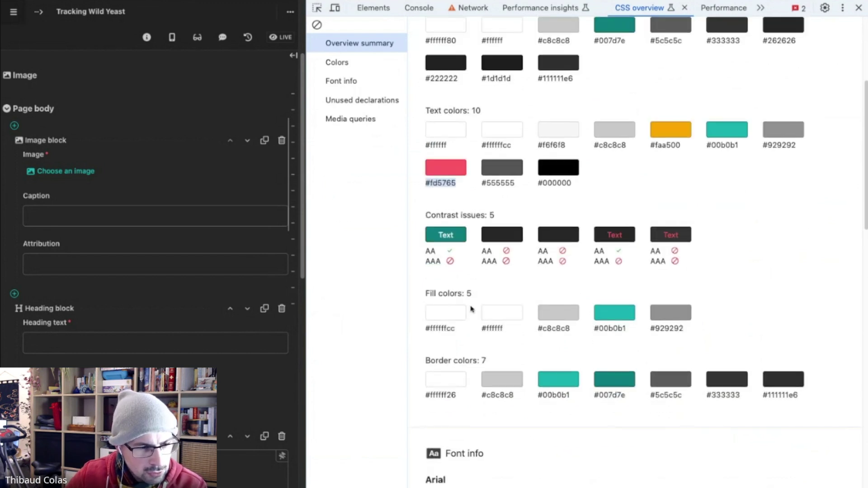
scroll(472, 306, down, 1)
scroll(472, 305, down, 1)
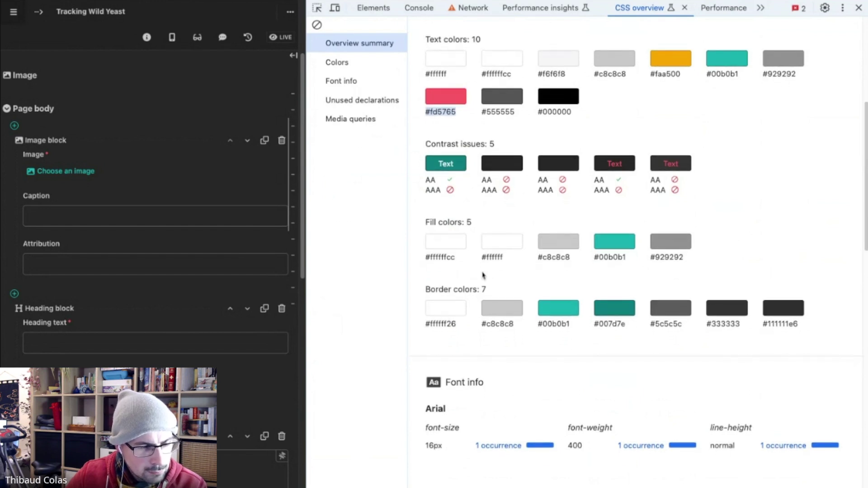
scroll(483, 274, down, 1)
scroll(482, 275, down, 4)
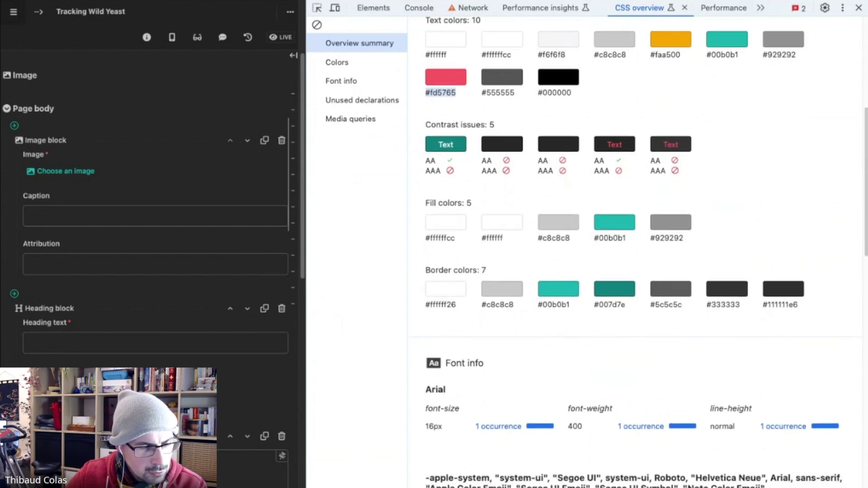
Examine the font info for each font family, including its font sizes, weights and line heights
scroll(482, 275, down, 7)
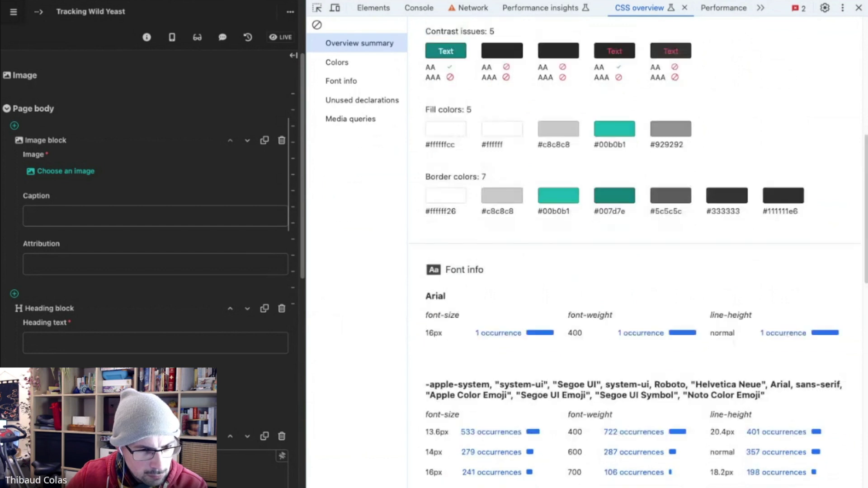
scroll(639, 252, down, 1)
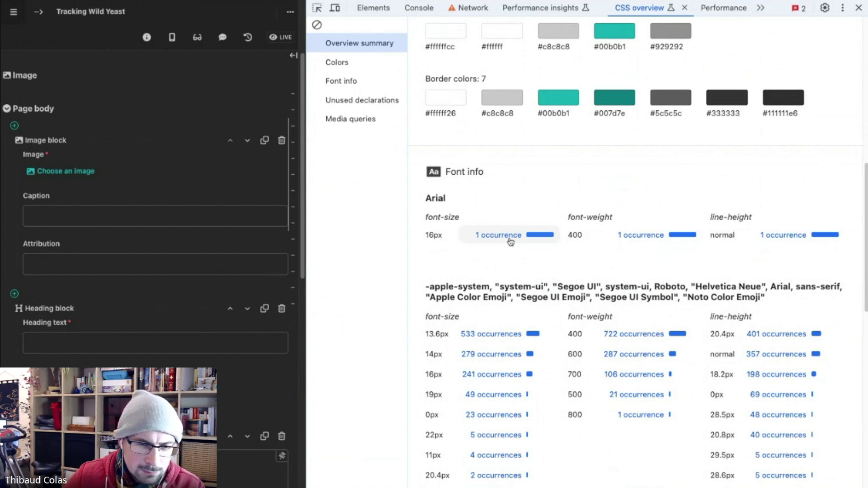
scroll(545, 261, down, 3)
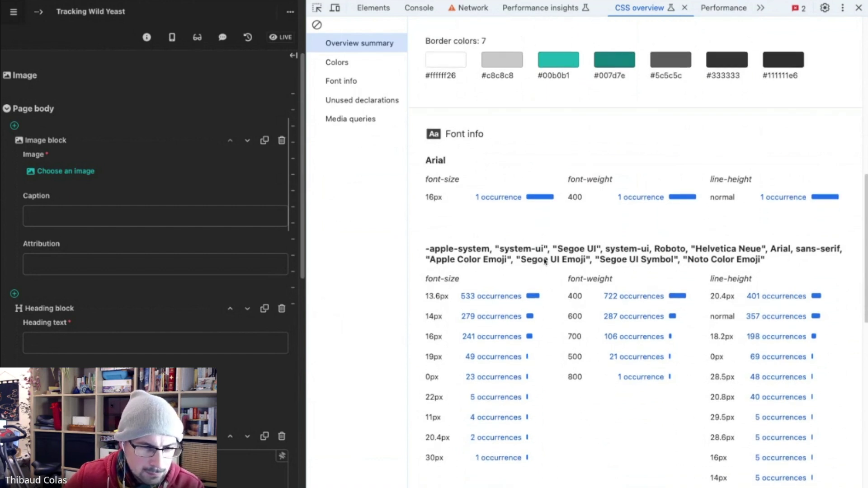
scroll(544, 261, down, 8)
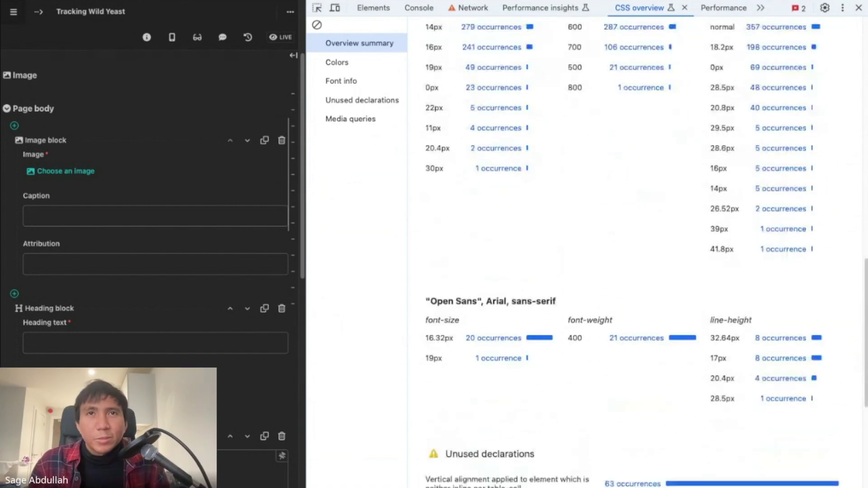
scroll(521, 240, down, 4)
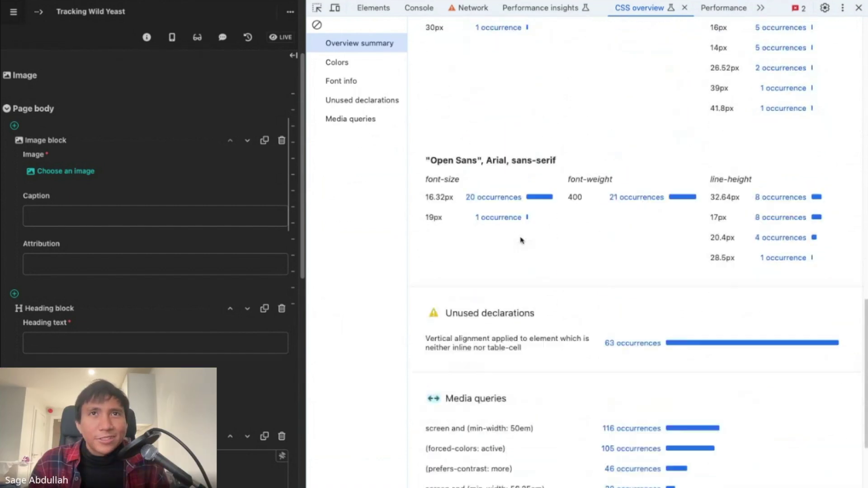
Examine the unused declarations and the list of media queries in the CSS overview
scroll(522, 240, down, 1)
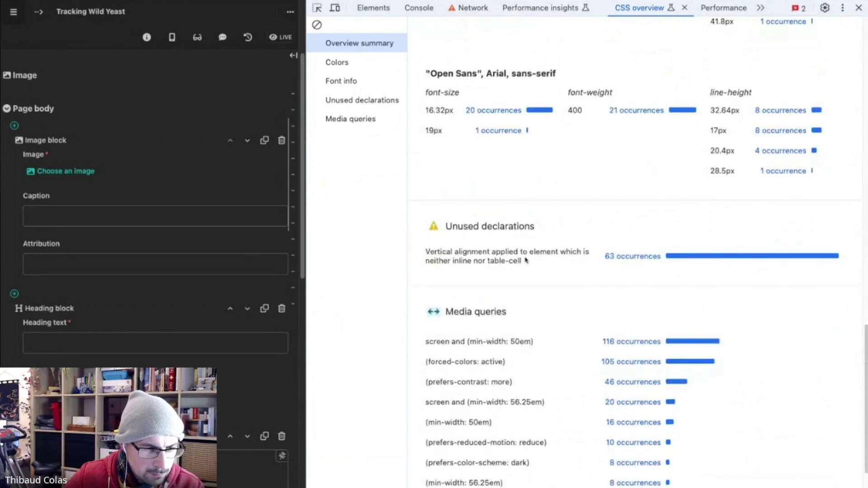
scroll(522, 269, down, 1)
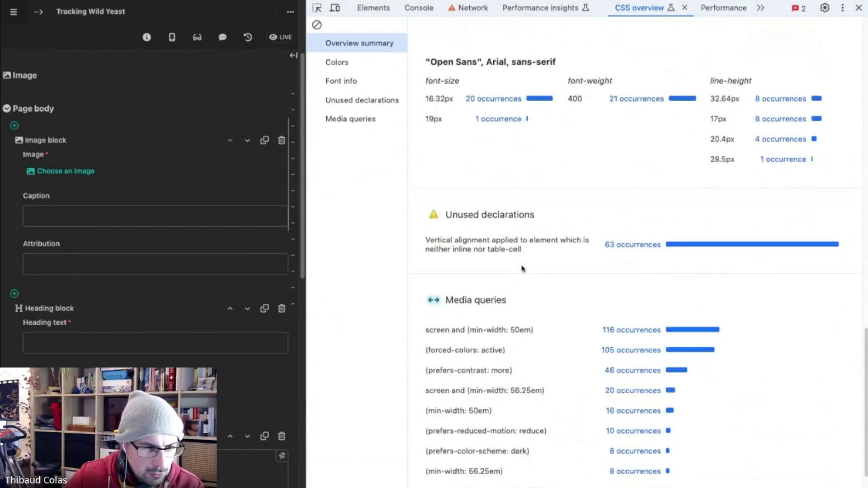
scroll(497, 271, down, 3)
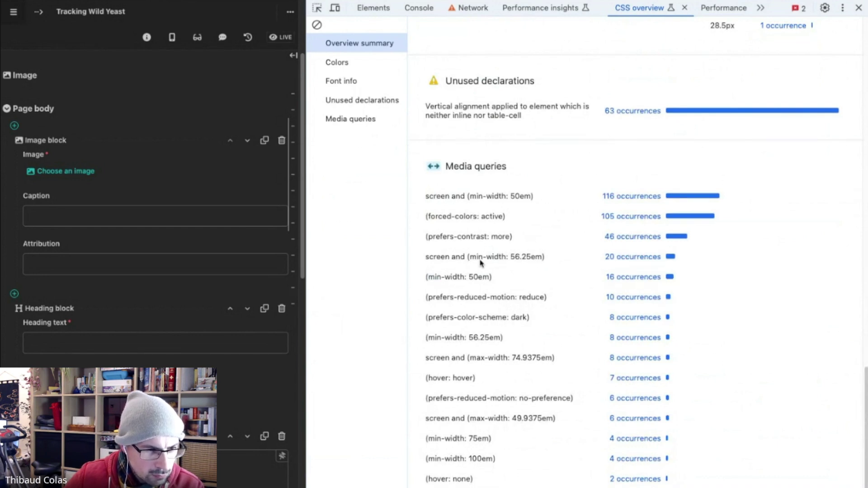
Check the remaining media queries, and list the elements using Arial at the 16px font size in the font info
scroll(480, 267, down, 1)
scroll(498, 385, down, 1)
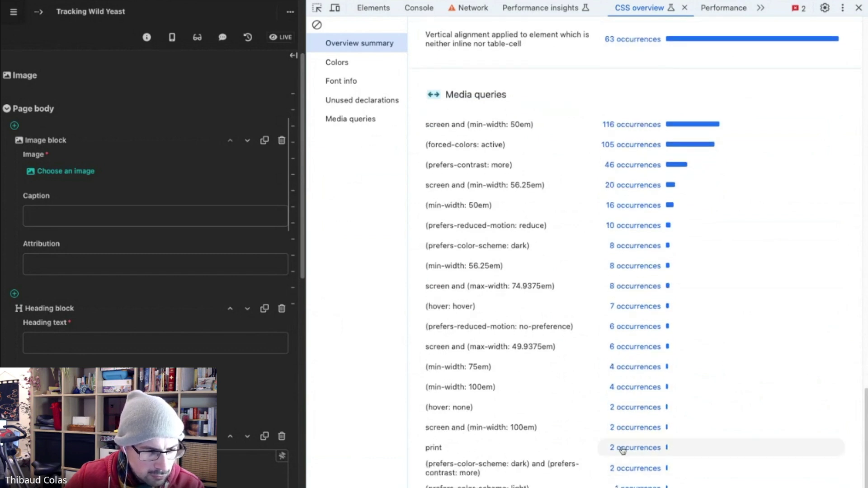
scroll(560, 441, up, 10)
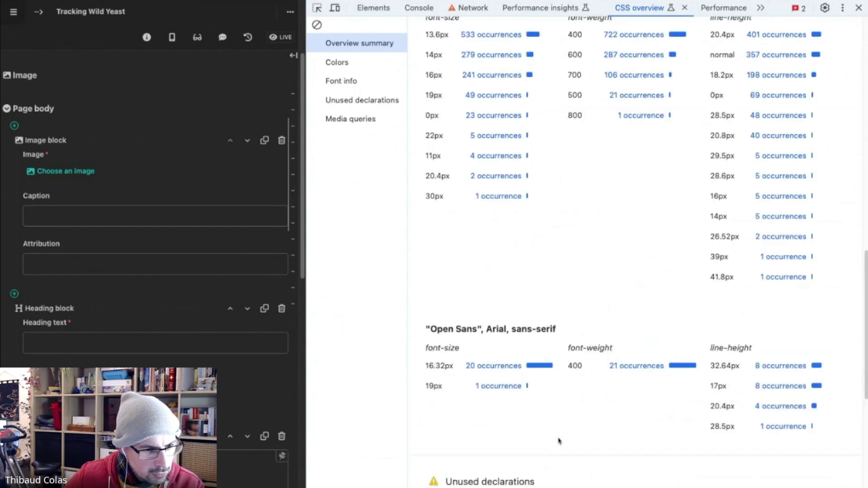
scroll(559, 441, up, 8)
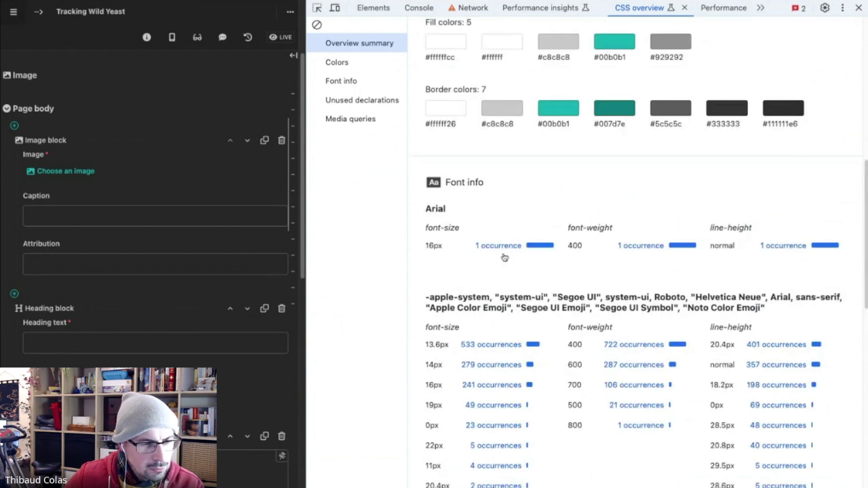
click(504, 253)
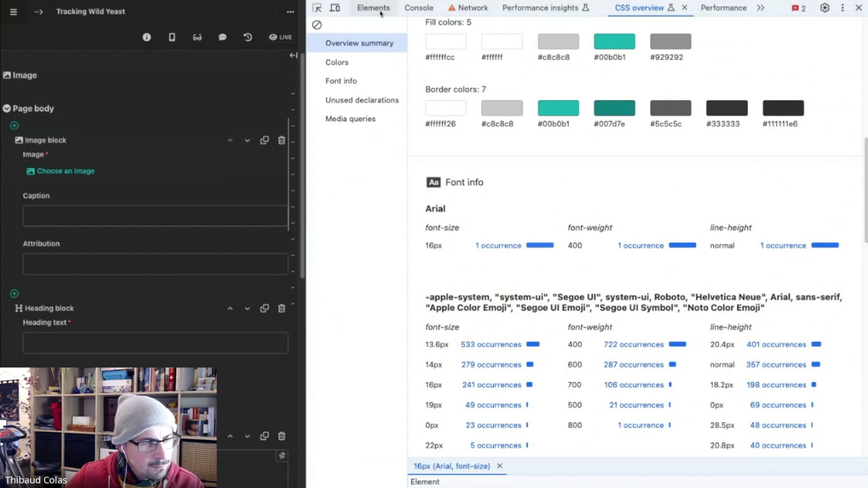
Select the root html element in the page's DOM tree and look through its applied style rules
click(374, 9)
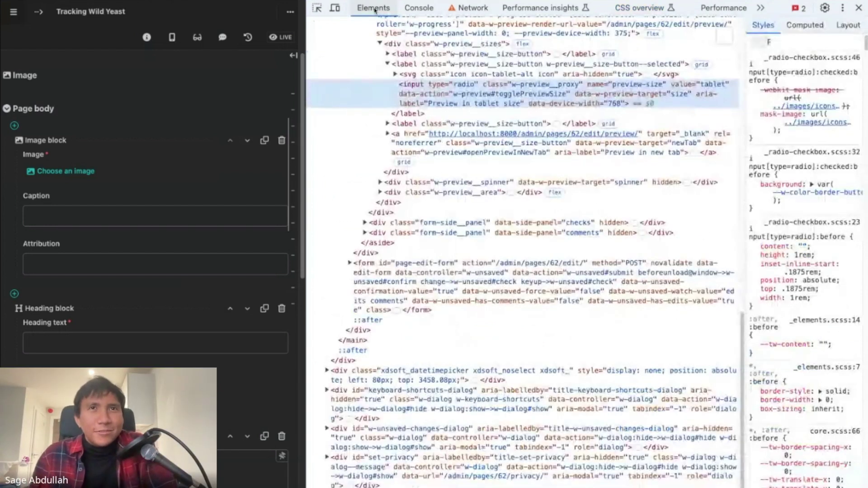
scroll(428, 156, up, 1)
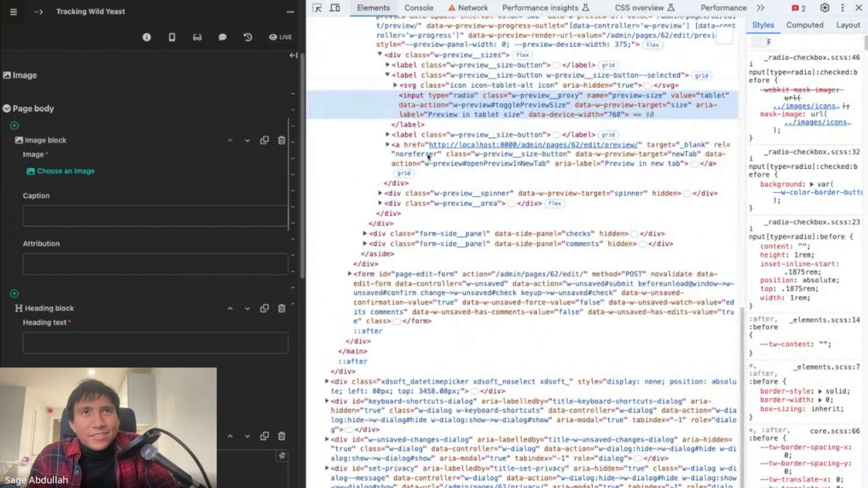
scroll(428, 156, up, 15)
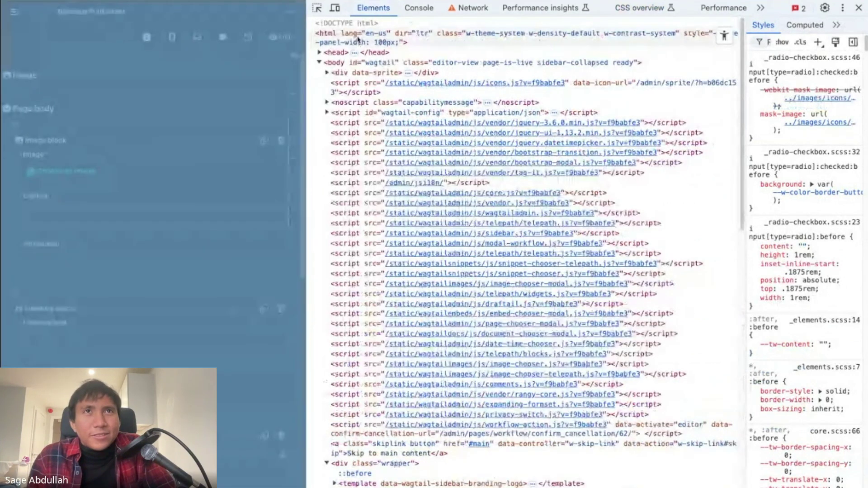
click(357, 40)
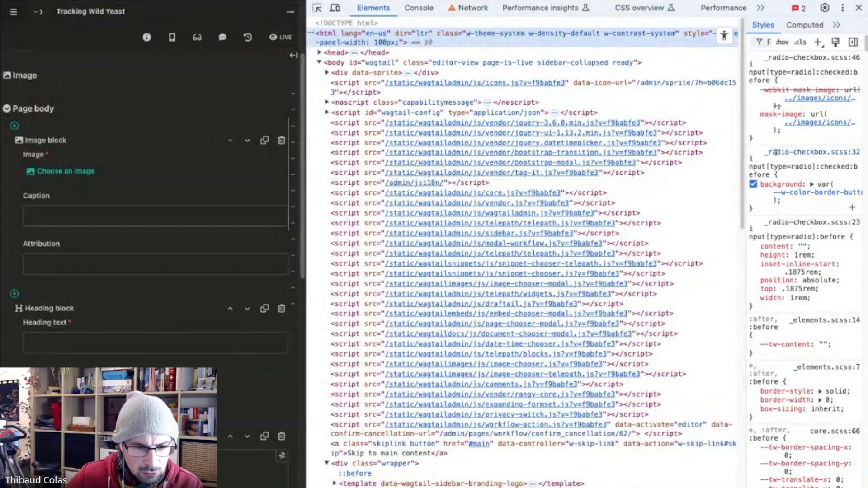
scroll(774, 151, down, 20)
scroll(805, 271, down, 15)
scroll(805, 271, down, 15)
scroll(805, 271, down, 10)
scroll(805, 271, up, 10)
scroll(799, 365, down, 8)
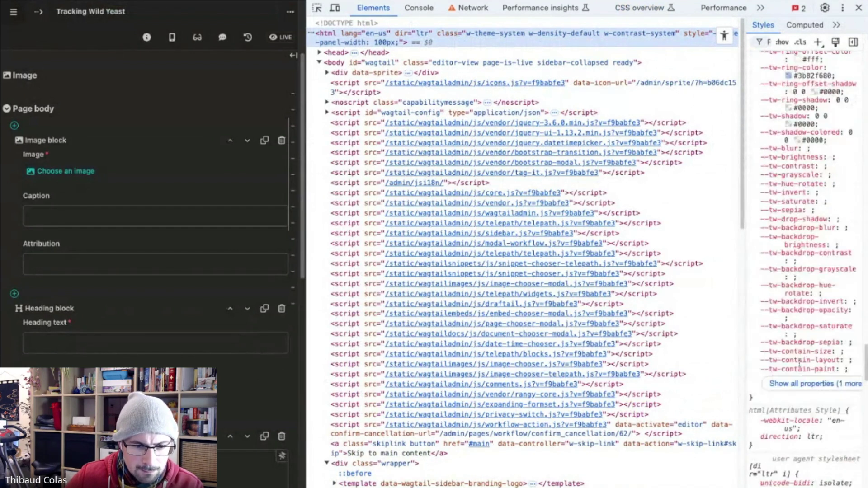
Trace the html element's computed font-family to its inherit declaration and open the _normalize.scss source, widening the styles area for reading
click(804, 25)
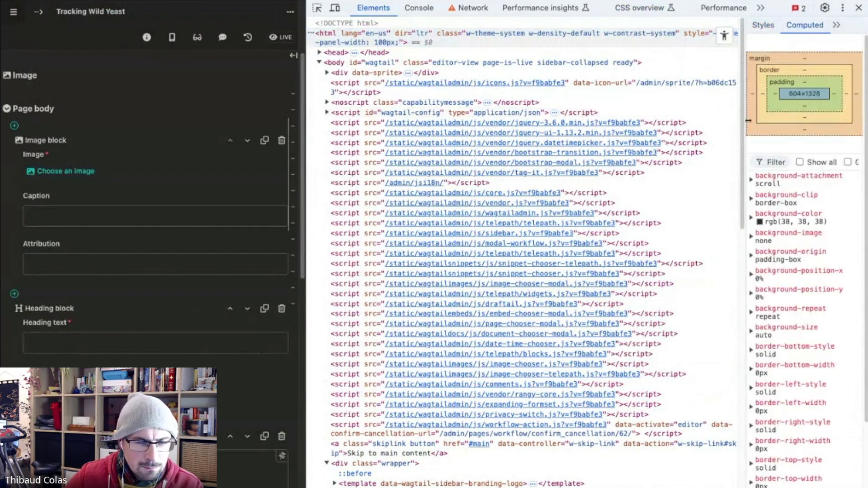
drag(748, 121, 728, 121)
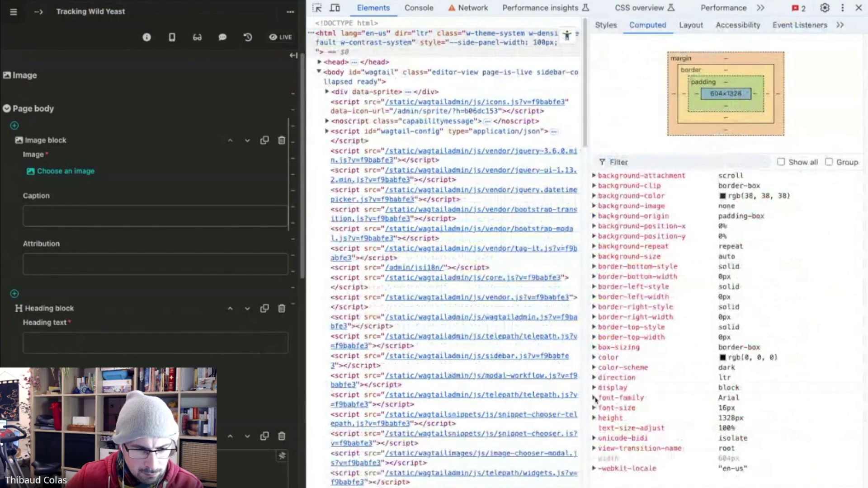
click(594, 398)
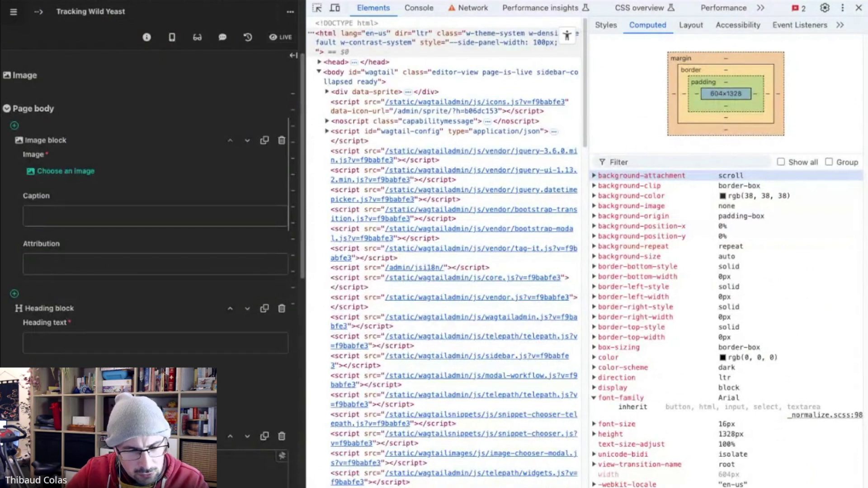
click(809, 416)
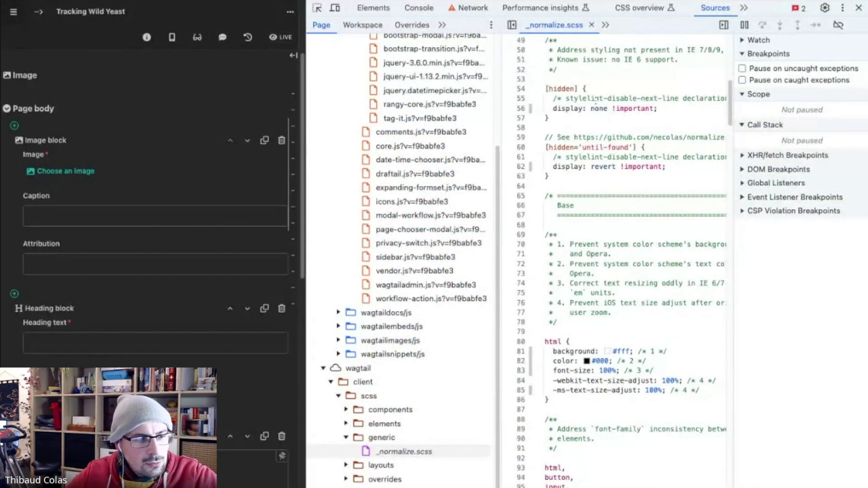
Examine the coverage marks on the HTML5 display and base rules in _normalize.scss, including audio:not([controls])
scroll(594, 99, up, 6)
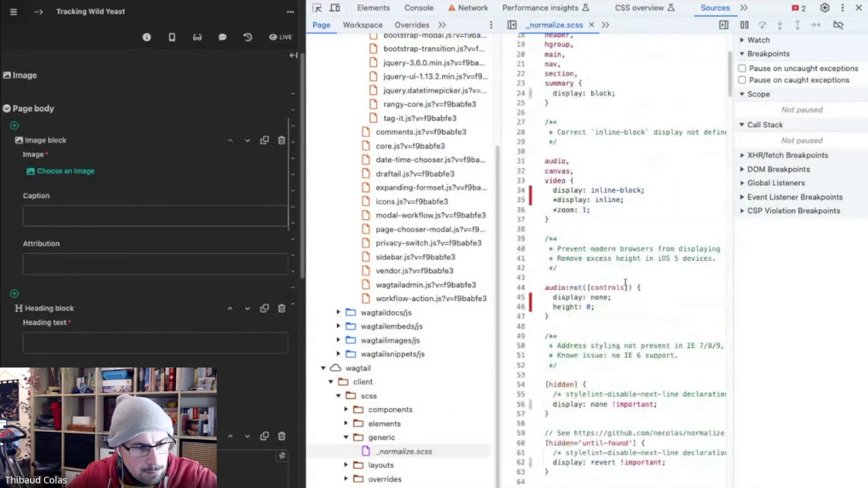
click(584, 318)
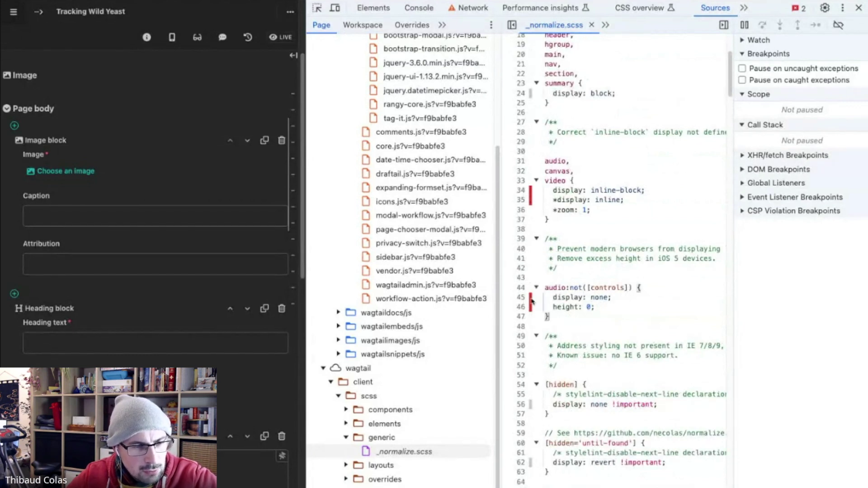
scroll(534, 302, up, 4)
scroll(556, 310, down, 15)
scroll(558, 311, up, 10)
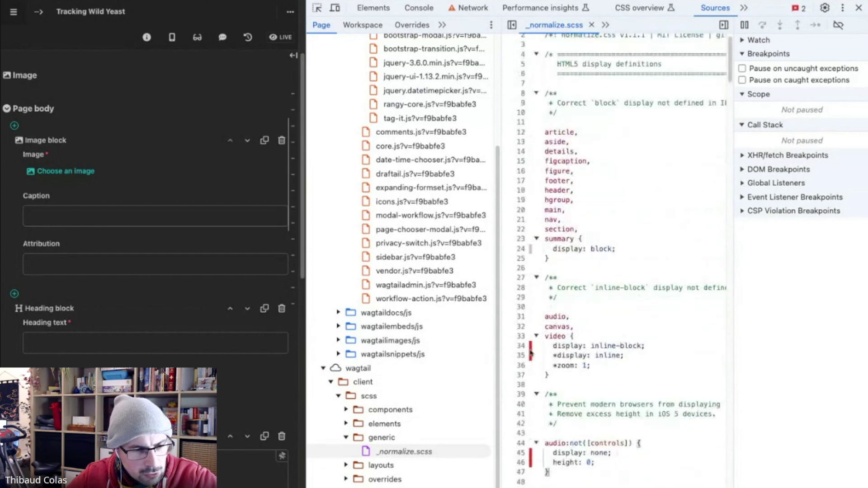
scroll(565, 375, down, 7)
scroll(565, 374, down, 20)
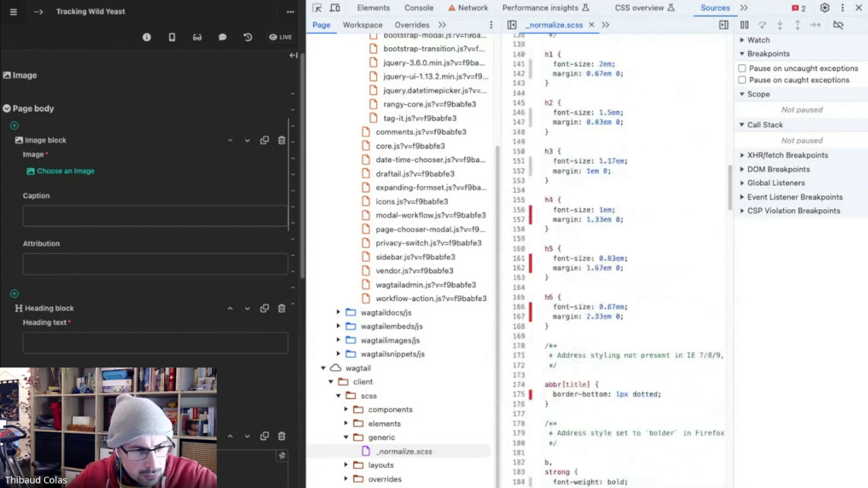
Highlight the h1 to h6 heading rules in the Typography section of _normalize.scss to review their usage
scroll(615, 262, down, 2)
scroll(615, 262, up, 4)
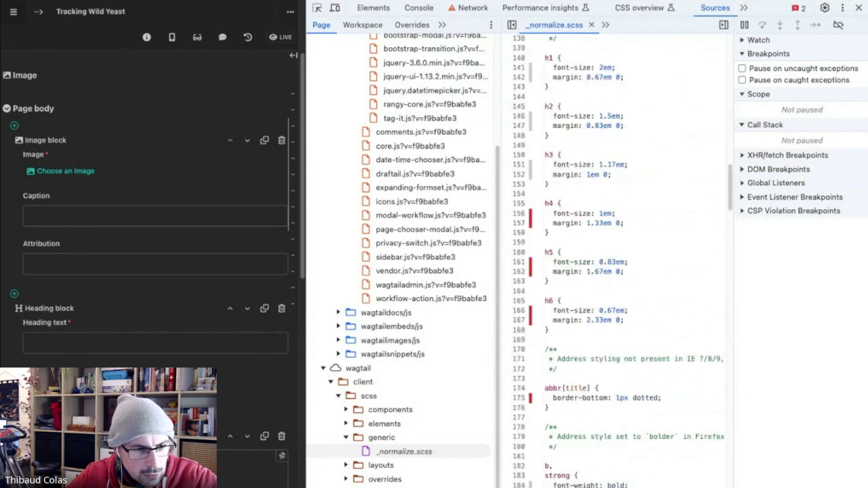
click(575, 464)
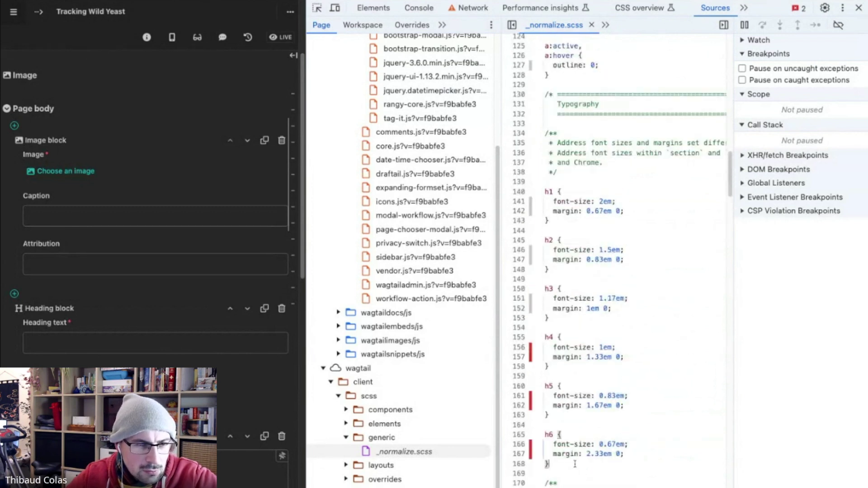
drag(574, 465, 548, 162)
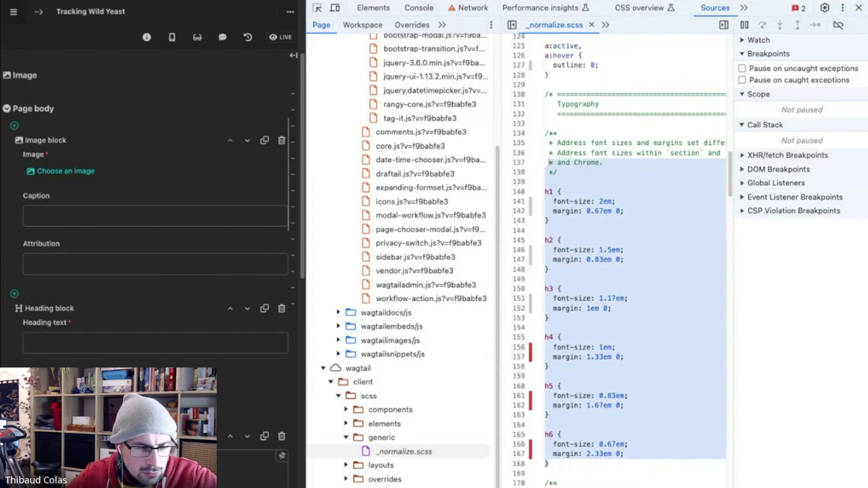
click(586, 274)
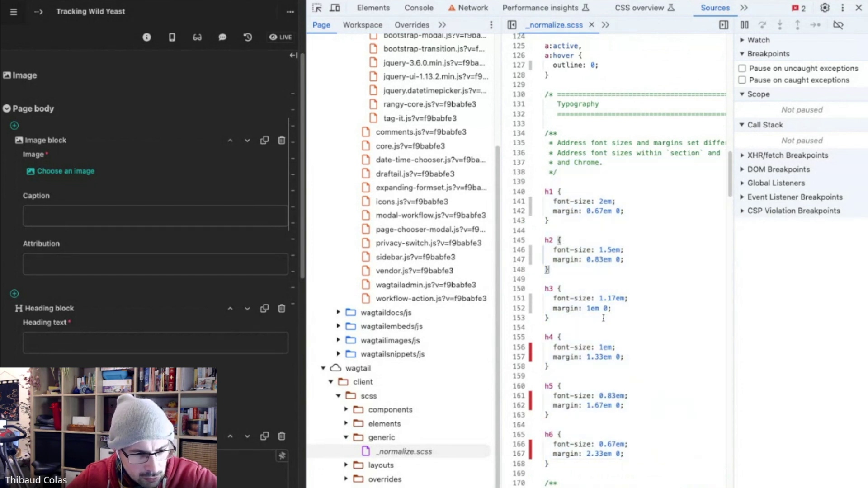
Review the coverage of the rules following the headings in _normalize.scss, from abbr and blockquote through sub, sup and lists
scroll(603, 318, down, 7)
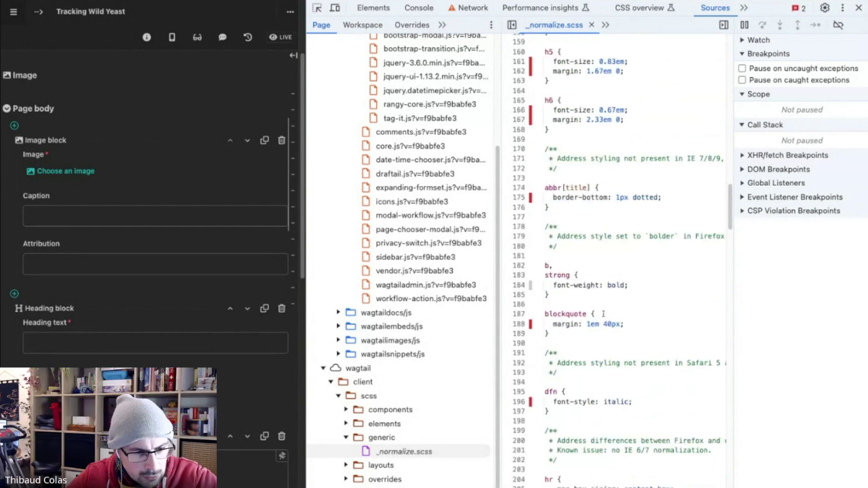
scroll(603, 313, down, 5)
scroll(615, 271, down, 15)
scroll(615, 260, down, 3)
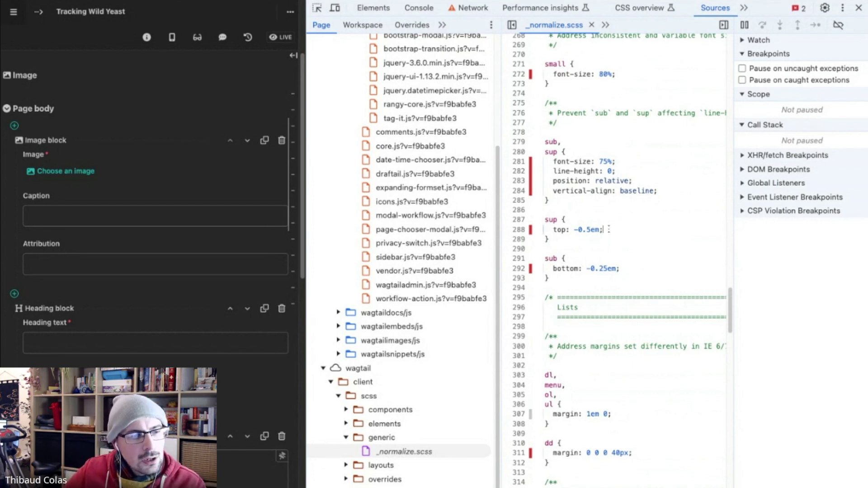
Widen the page view and run a Lighthouse page-load audit in Navigation mode for Desktop with all four categories
click(744, 7)
click(756, 52)
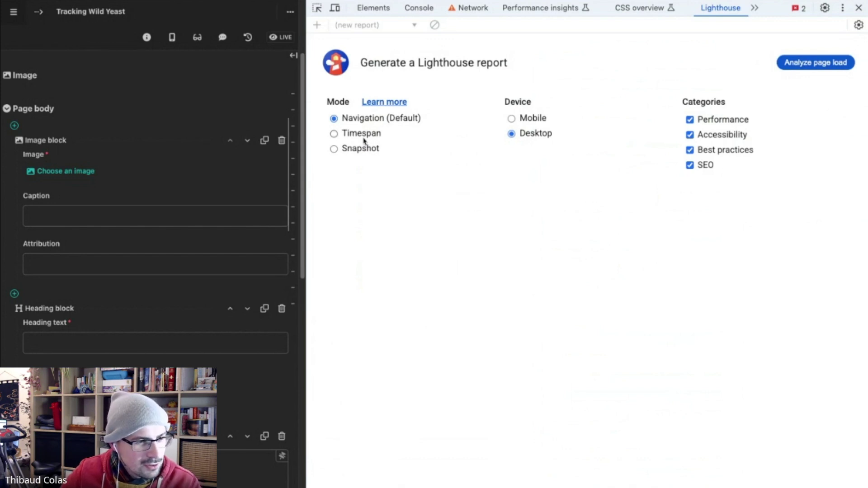
drag(308, 155, 539, 155)
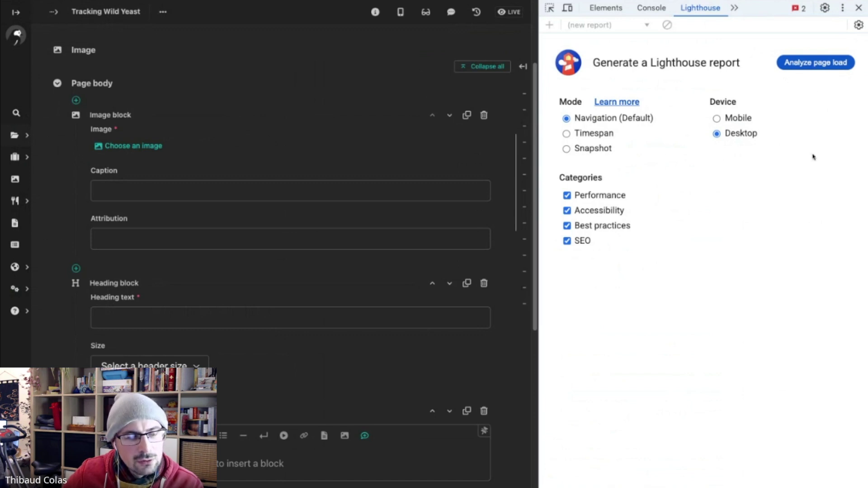
click(809, 68)
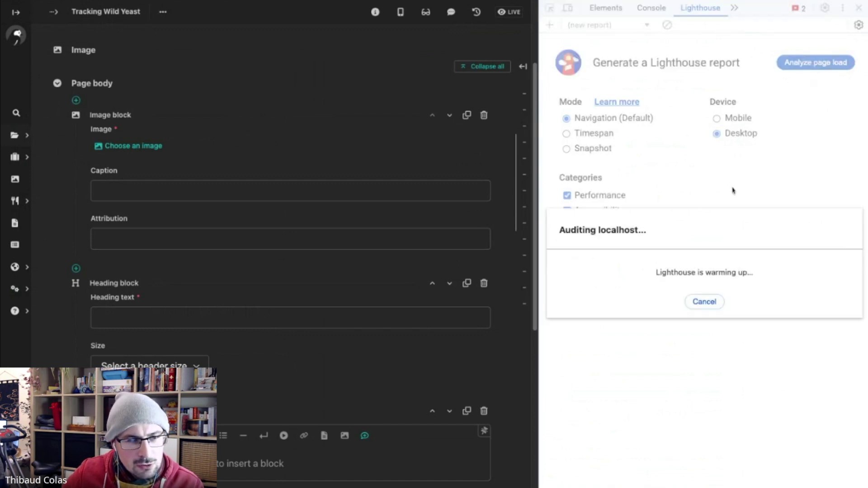